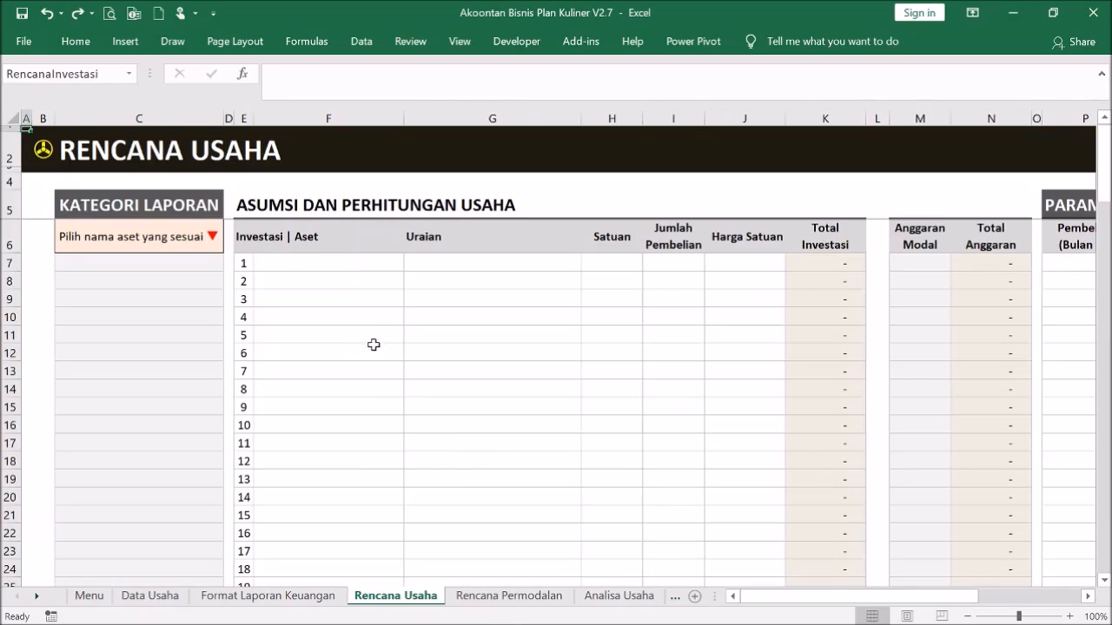
pyautogui.scroll(-6, 664, 356)
pyautogui.scroll(-1, 663, 356)
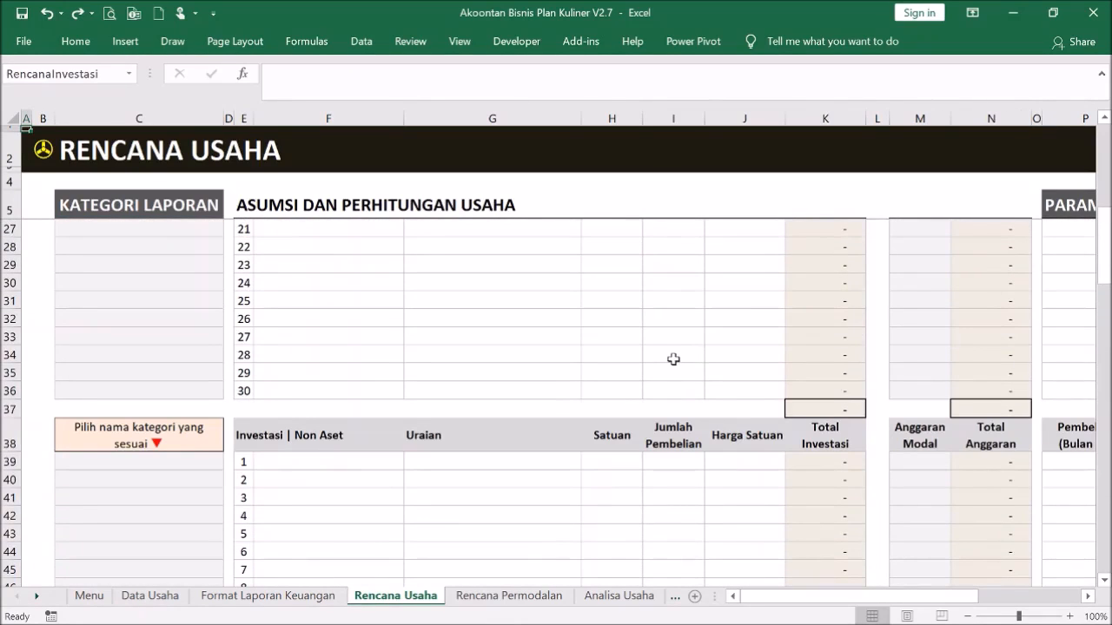
pyautogui.click(544, 278)
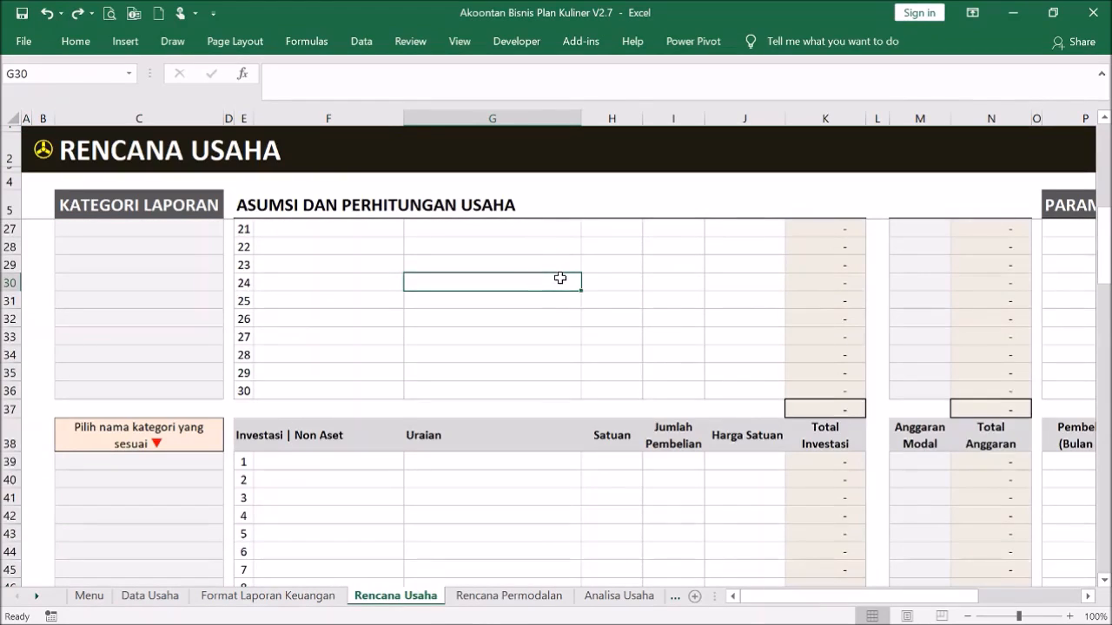
pyautogui.scroll(7, 560, 279)
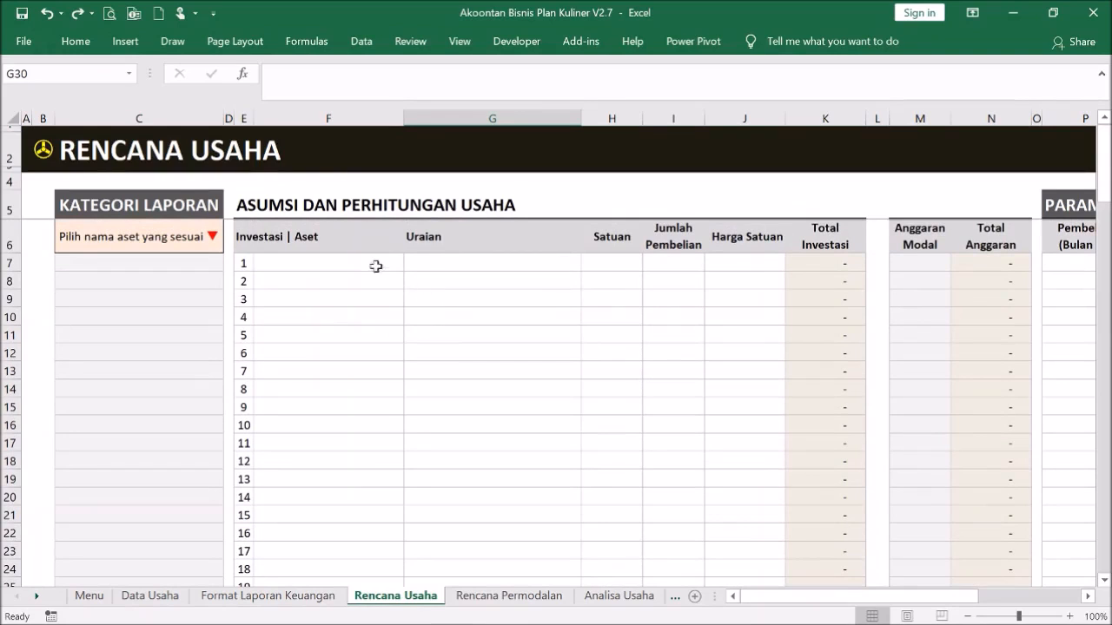
# Enter "Stand Coffee Shop" as the name of the first investment asset in F7
pyautogui.click(332, 301)
pyautogui.click(339, 266)
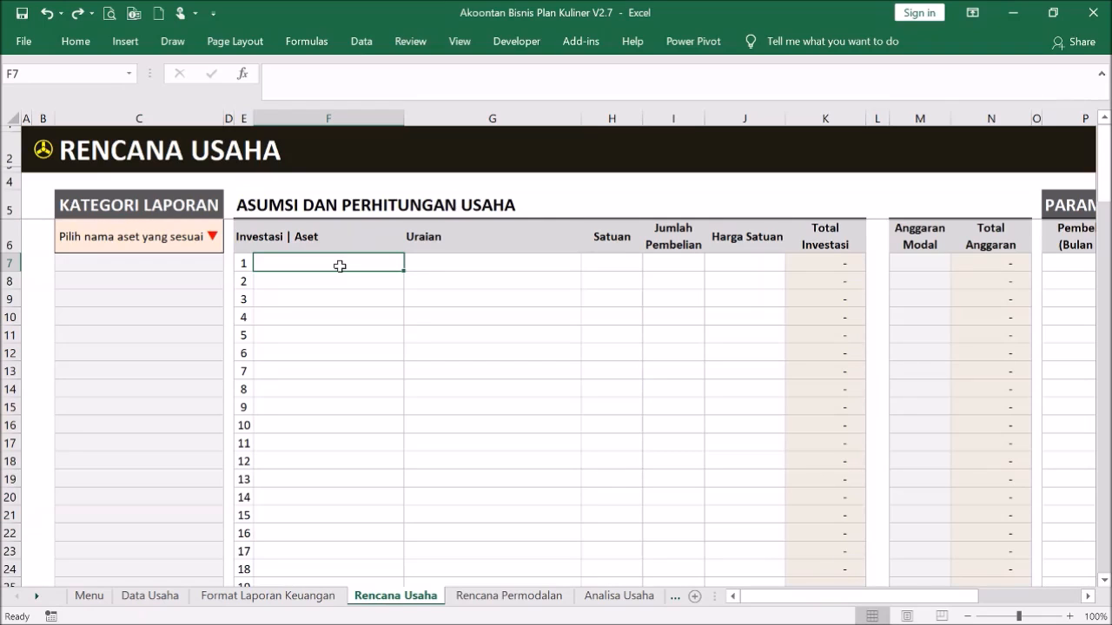
pyautogui.write('Stan')
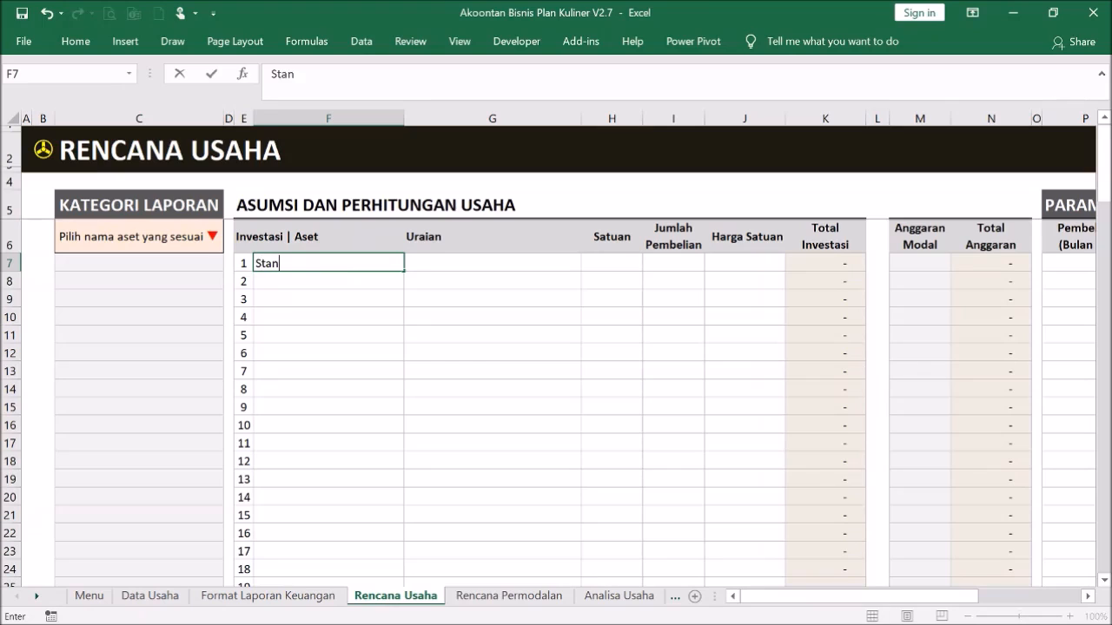
pyautogui.write('d Coffee Shop')
pyautogui.press('Return')
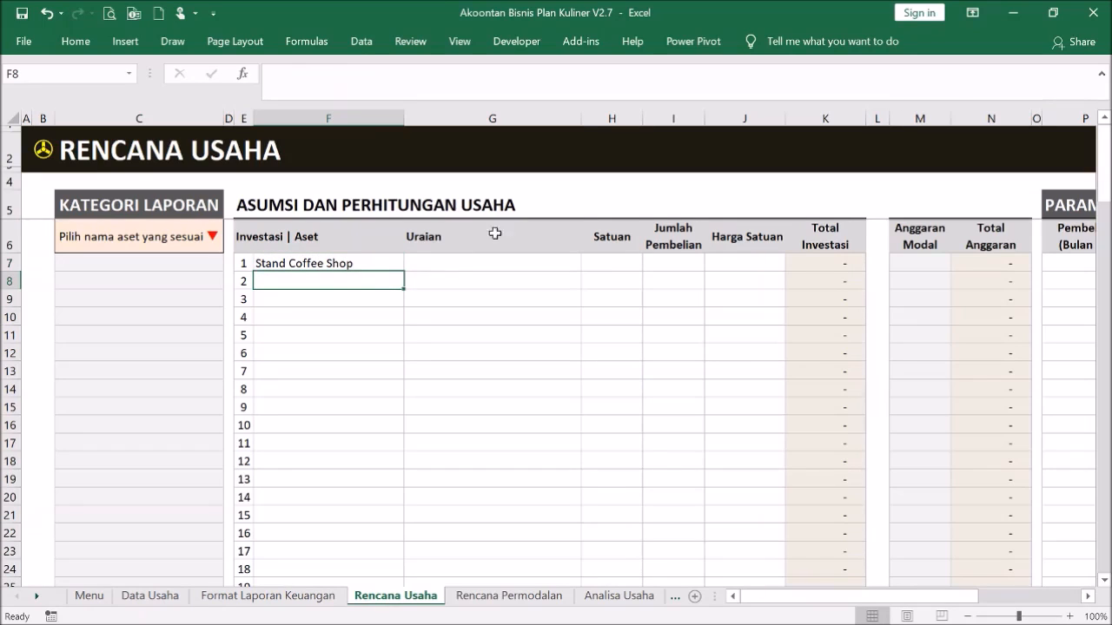
# Fill in the Stand Coffee Shop row with unit "Set", purchase quantity 1 and unit price 5,000,000
pyautogui.click(625, 261)
pyautogui.write('Set')
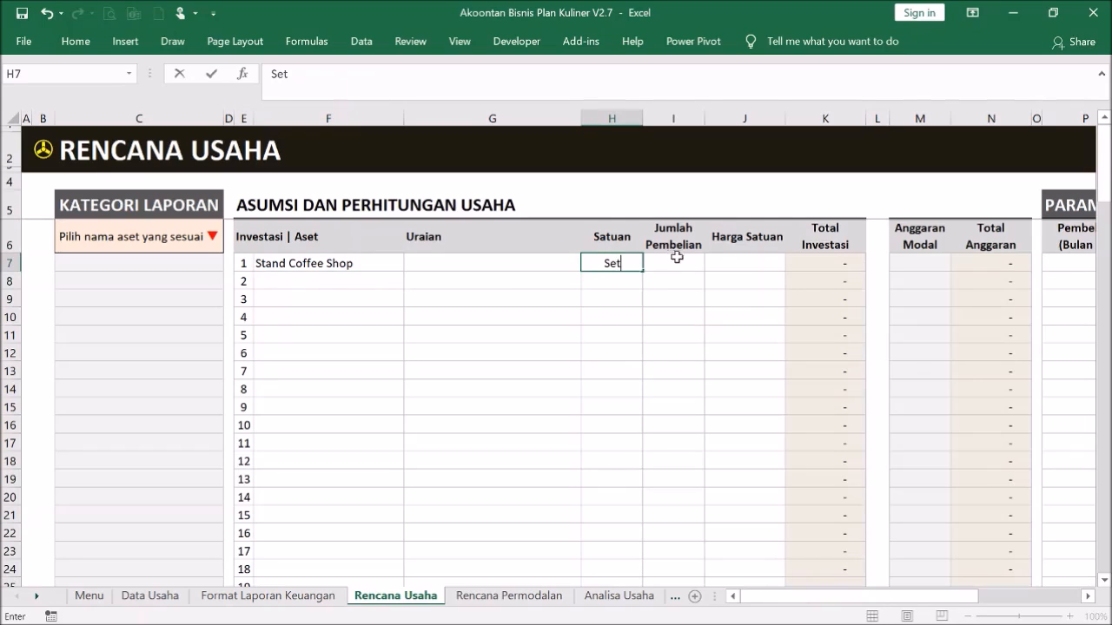
pyautogui.click(678, 259)
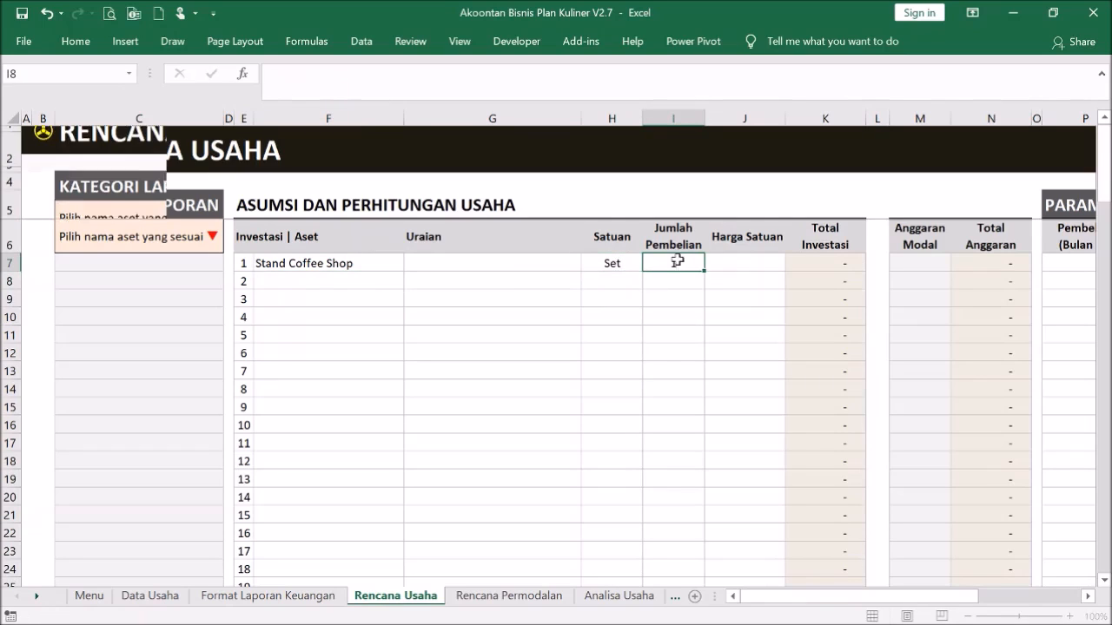
pyautogui.write('1')
pyautogui.click(735, 259)
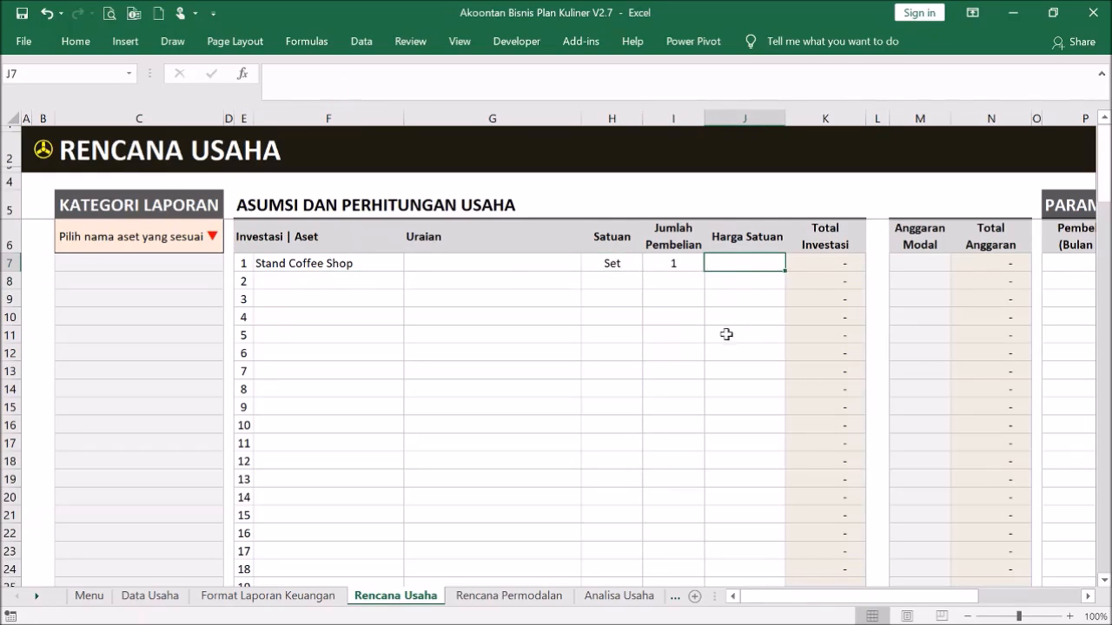
pyautogui.write('5,000,')
pyautogui.write('000000')
pyautogui.press('Return')
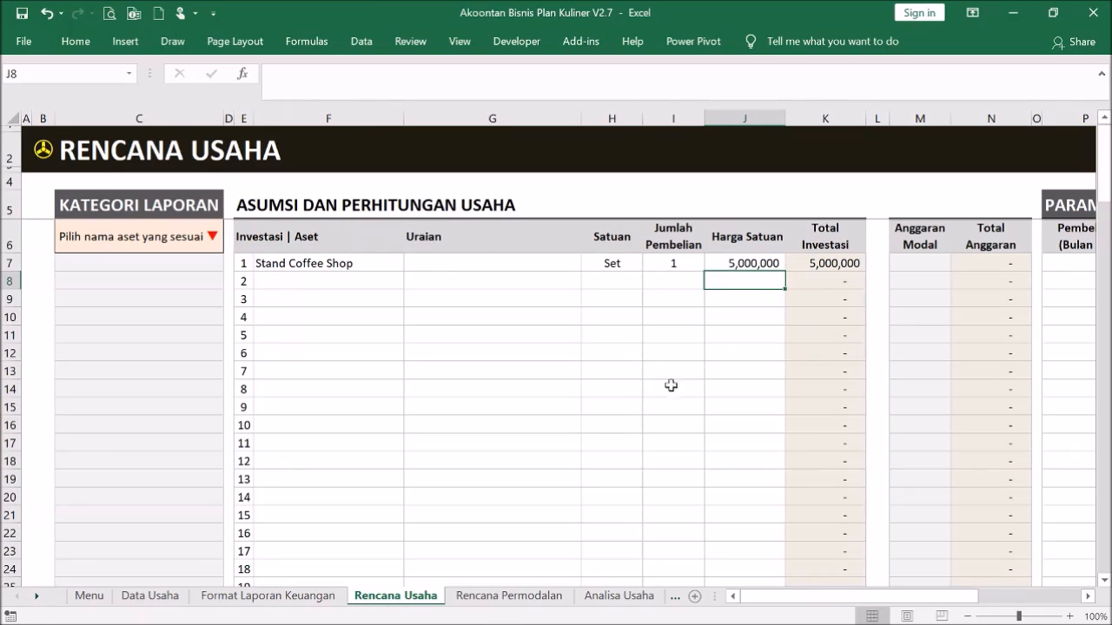
# Assign the report category "Furnitur" to the Stand Coffee Shop asset
pyautogui.click(193, 264)
pyautogui.click(231, 266)
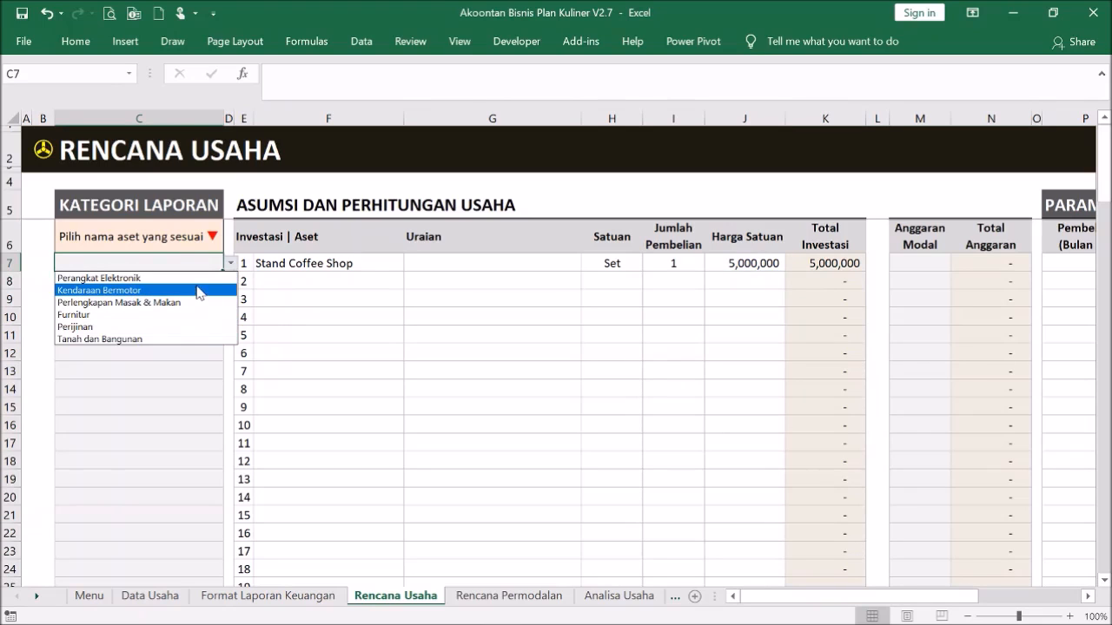
pyautogui.click(160, 317)
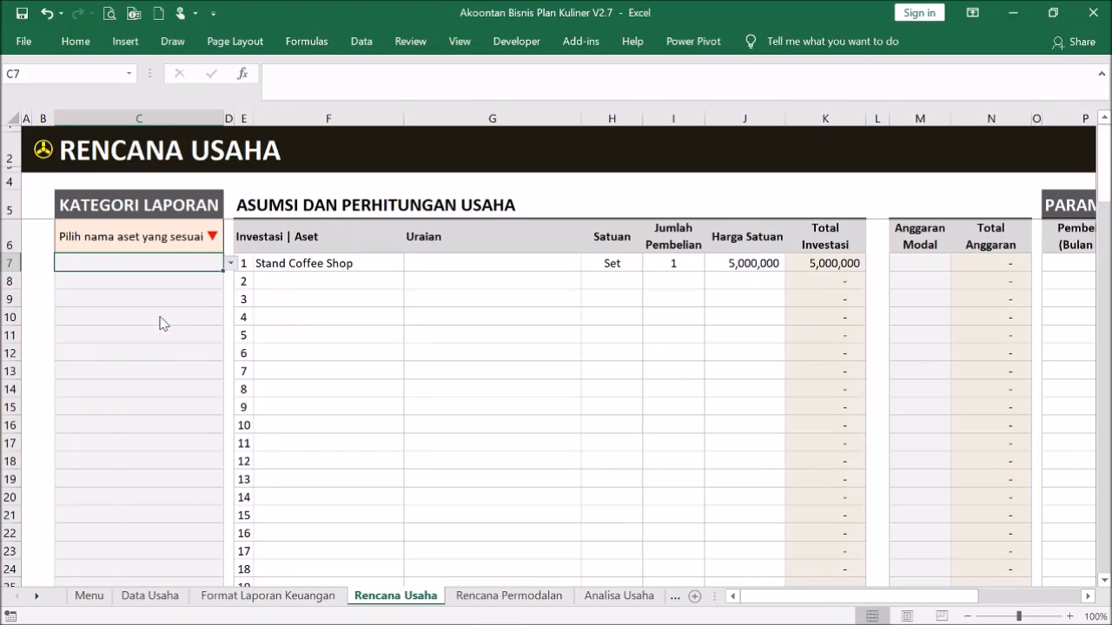
pyautogui.click(327, 338)
pyautogui.click(124, 262)
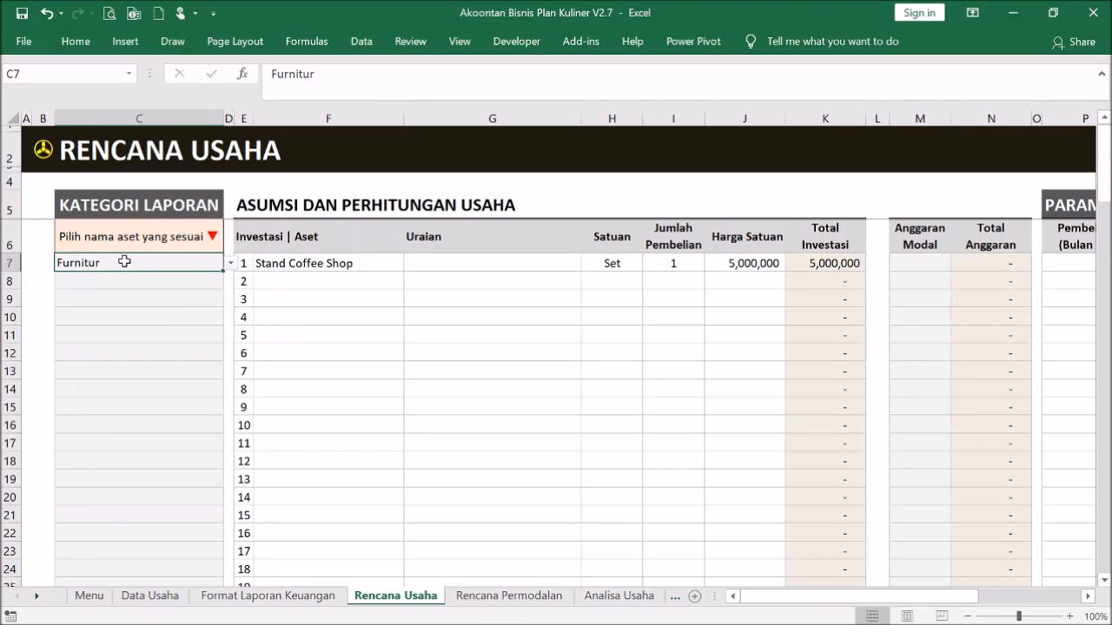
pyautogui.moveTo(124, 267); pyautogui.dragTo(127, 414)
pyautogui.click(134, 320)
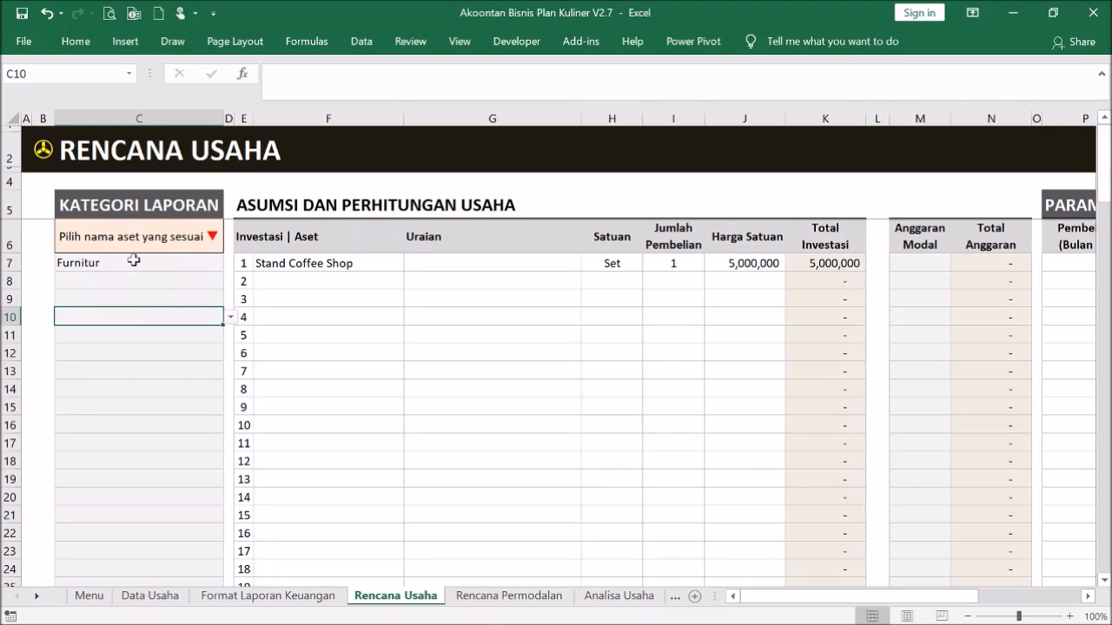
# Clear the unit and purchase quantity of the Stand Coffee Shop row, and undo the deletion
pyautogui.click(616, 268)
pyautogui.moveTo(616, 267); pyautogui.dragTo(673, 261)
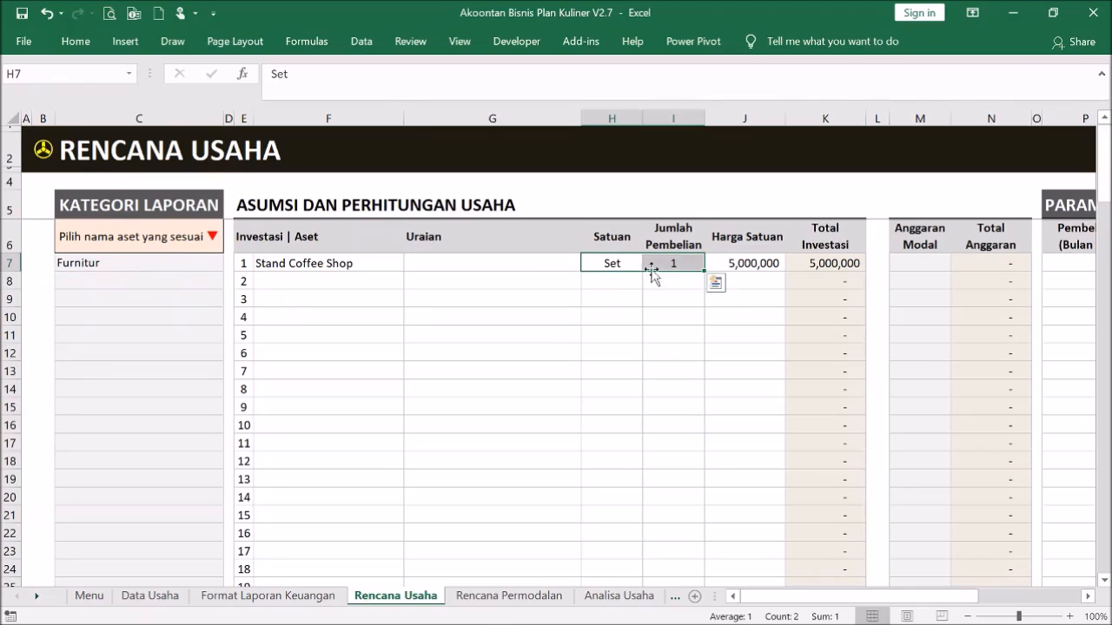
pyautogui.press('Delete')
pyautogui.click(784, 465)
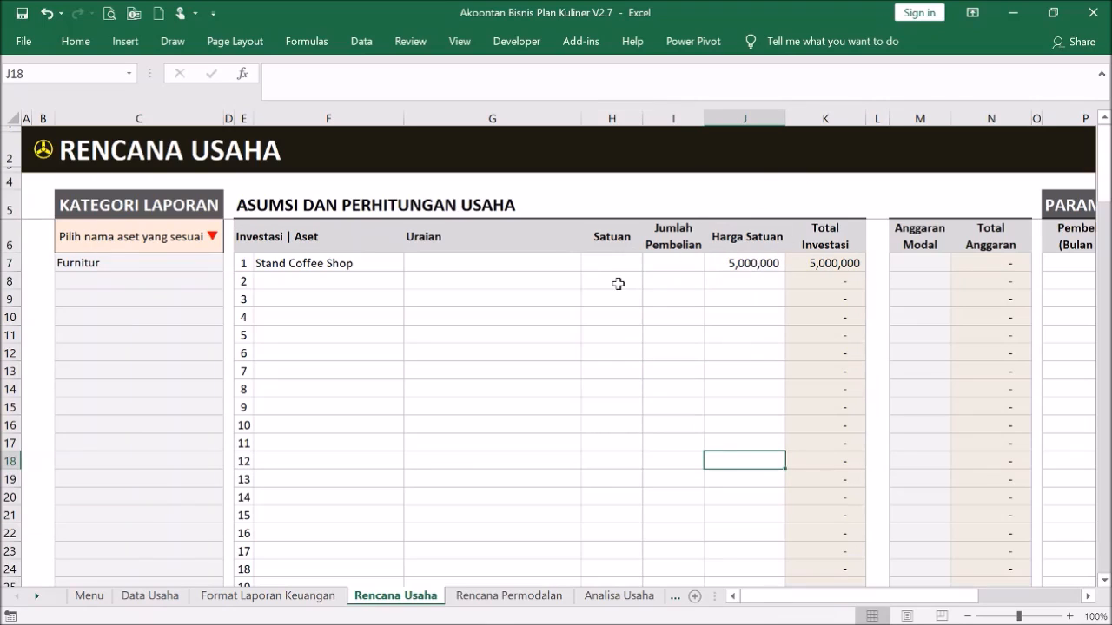
pyautogui.hotkey('ctrl', 'z')
pyautogui.click(706, 319)
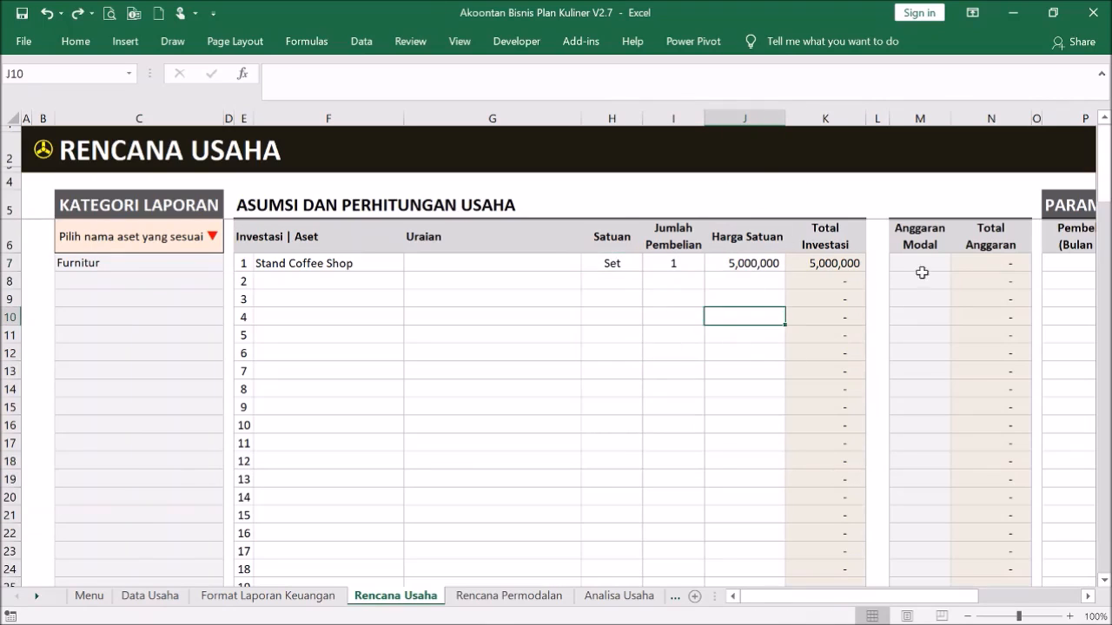
# Set Anggaran Modal to "Ya" for the Stand Coffee Shop asset
pyautogui.click(923, 261)
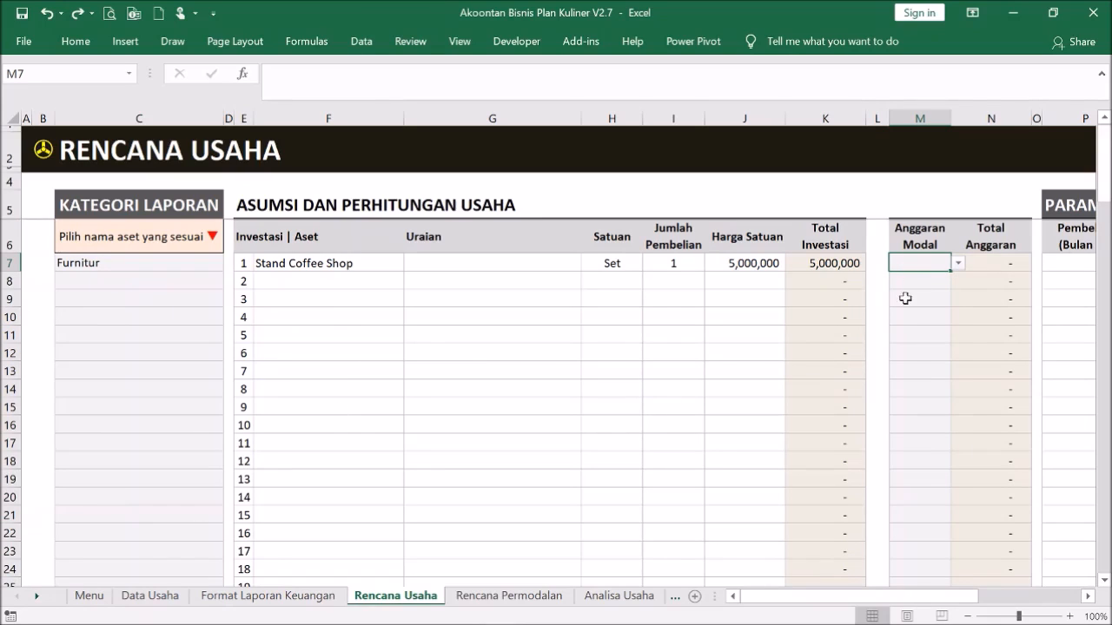
pyautogui.click(958, 263)
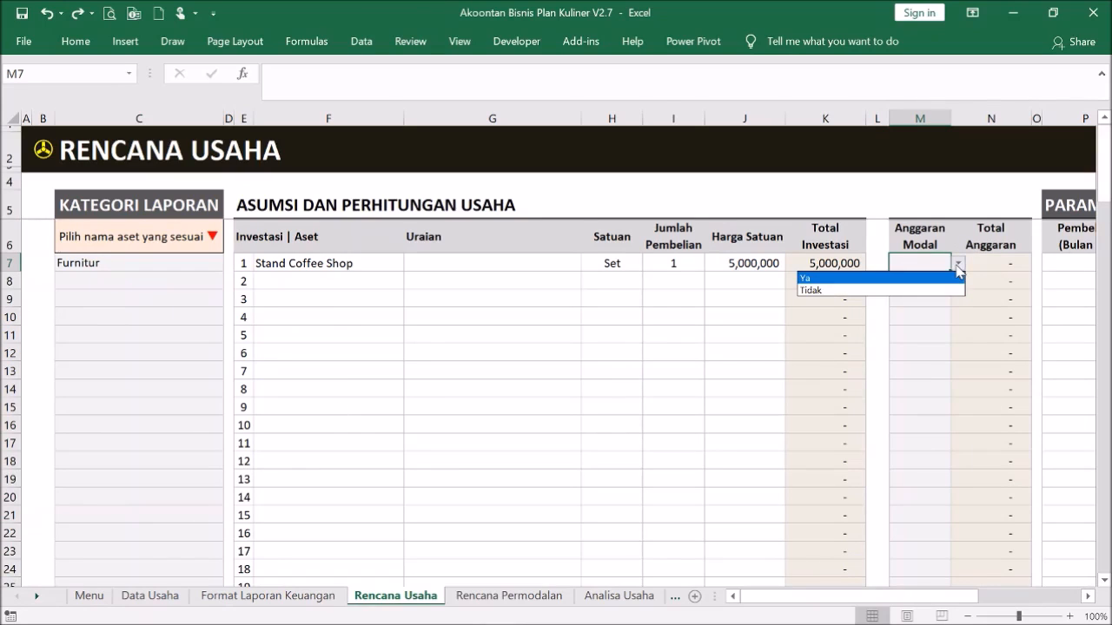
pyautogui.click(937, 278)
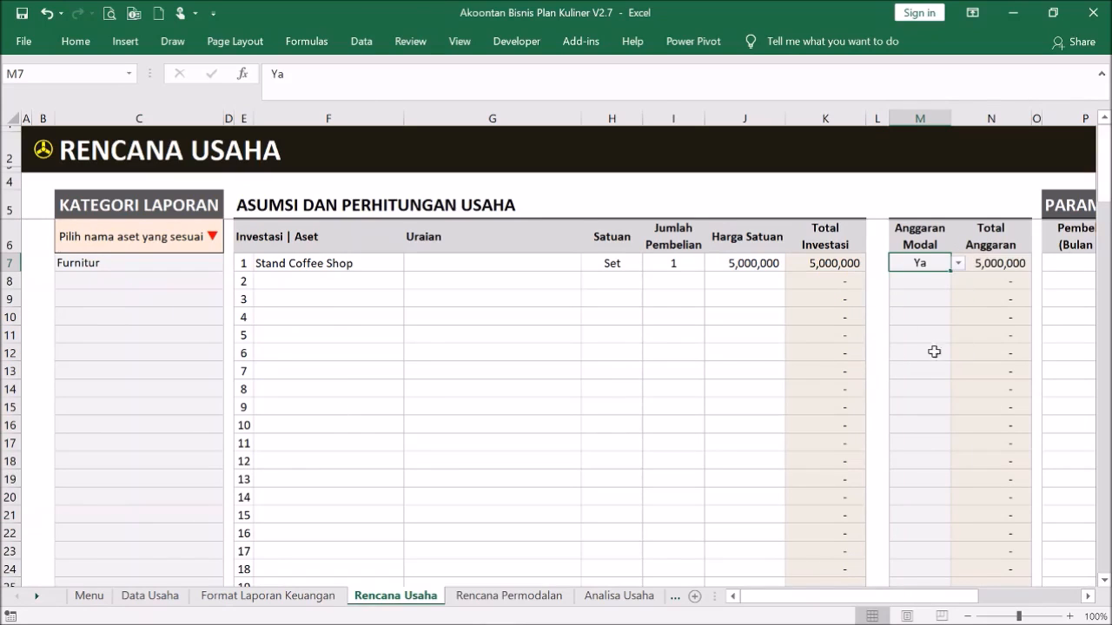
# Enter the additional parameters for Stand Coffee Shop: purchase month 1, UE 60 months and Nilai Sisa 1000000
pyautogui.moveTo(792, 600); pyautogui.dragTo(951, 571)
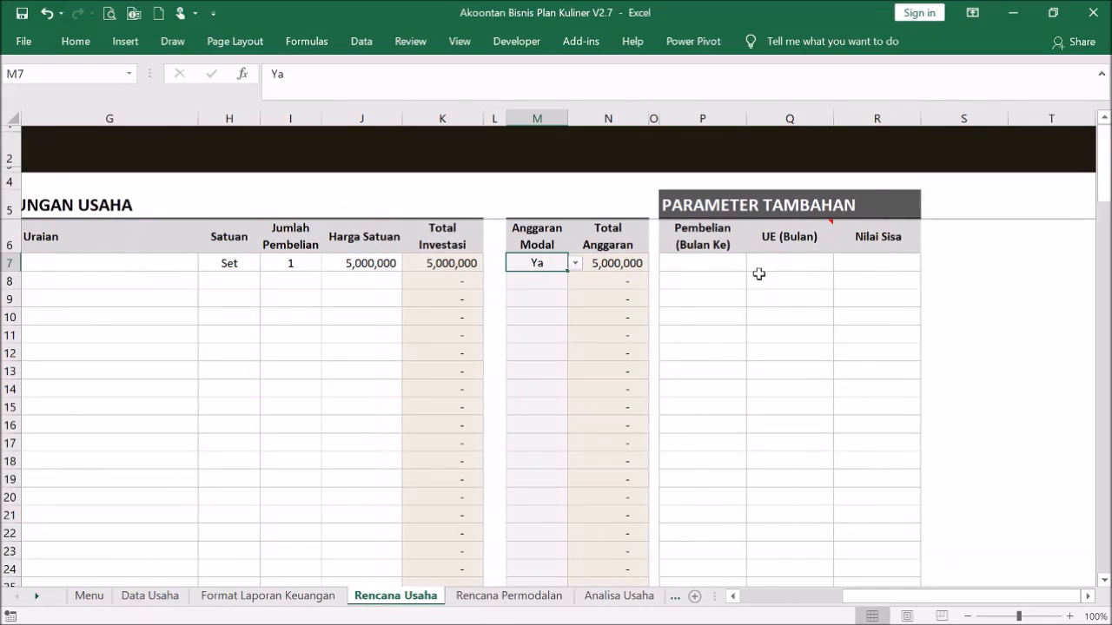
pyautogui.click(724, 263)
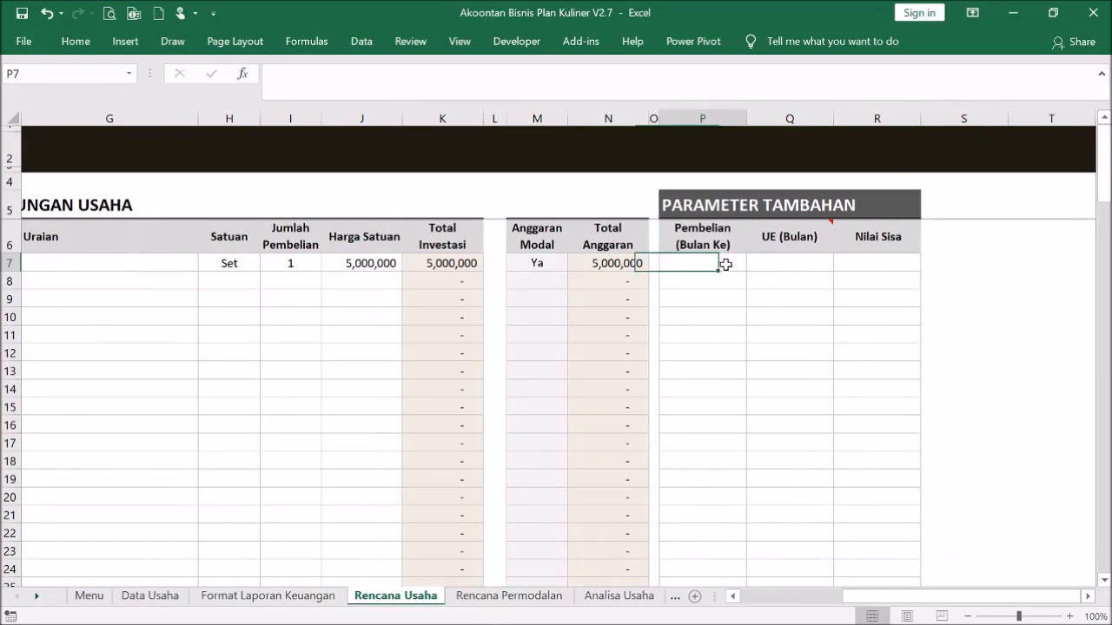
pyautogui.rightClick(773, 370)
pyautogui.press('Escape')
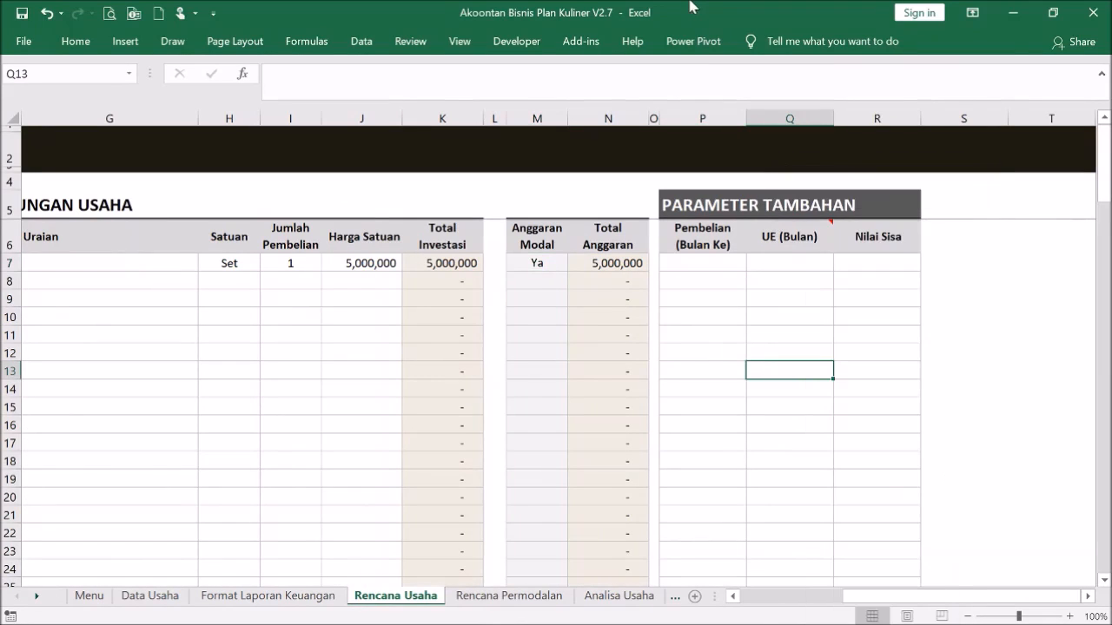
pyautogui.click(727, 263)
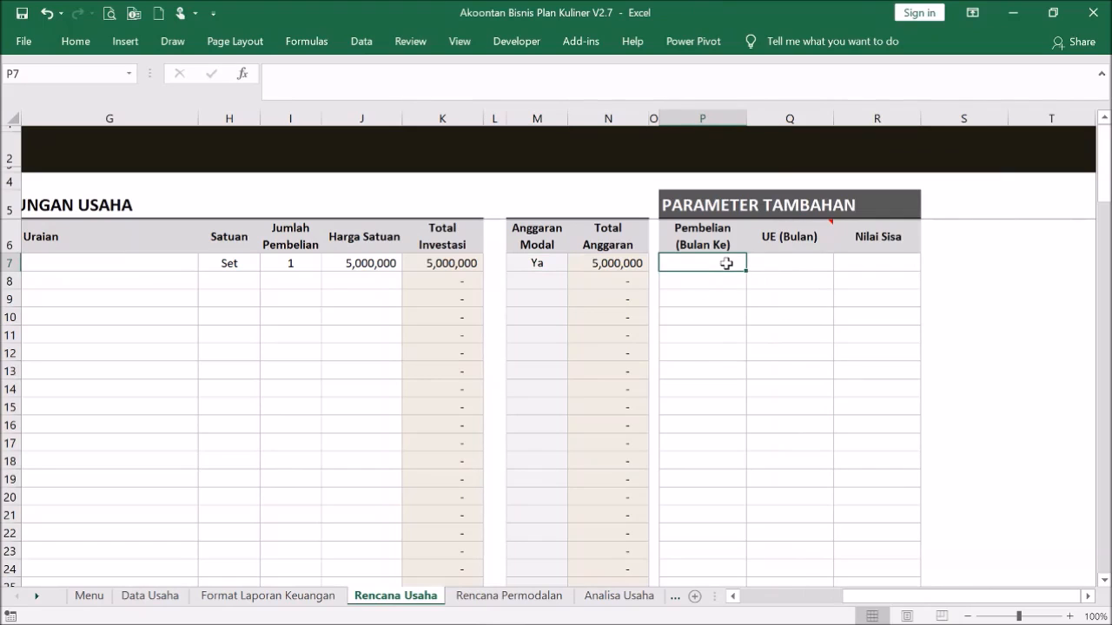
pyautogui.write('1')
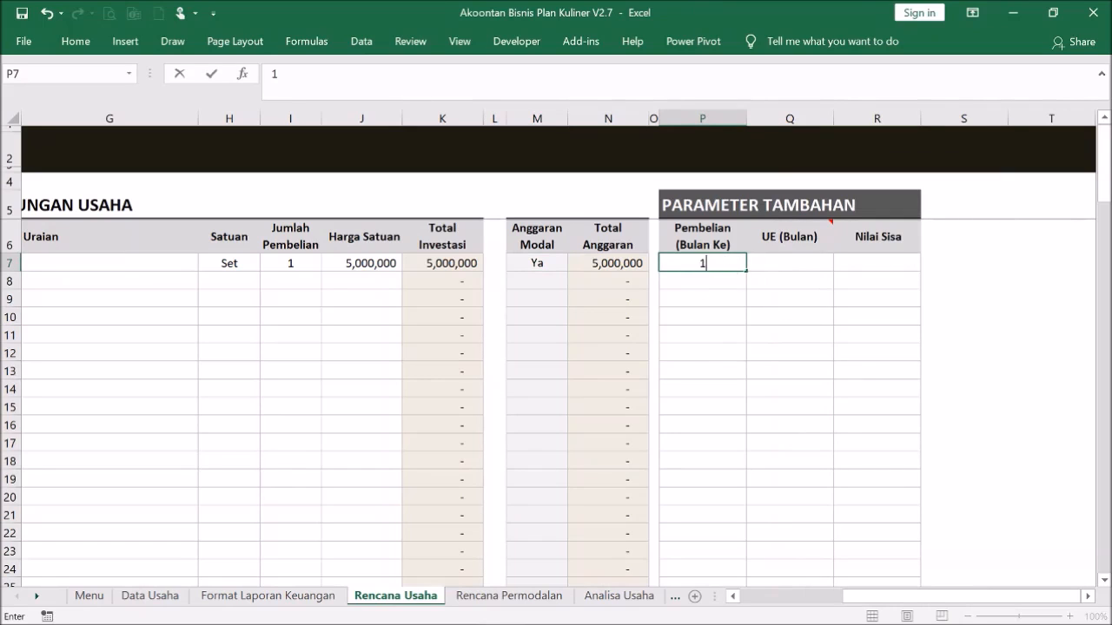
pyautogui.click(788, 269)
pyautogui.write('60')
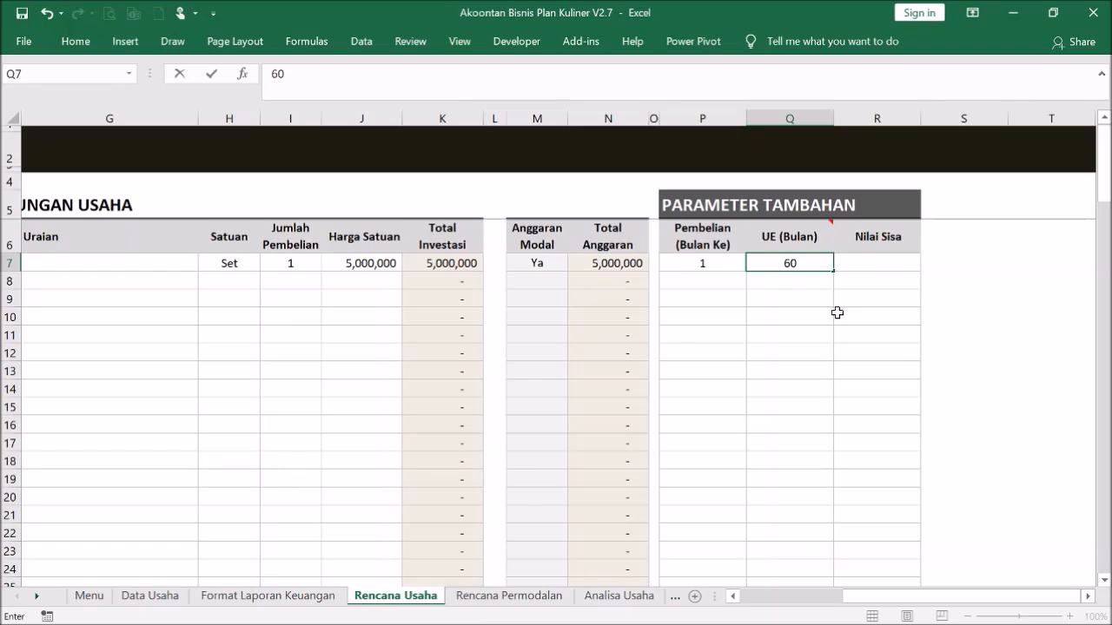
pyautogui.click(868, 266)
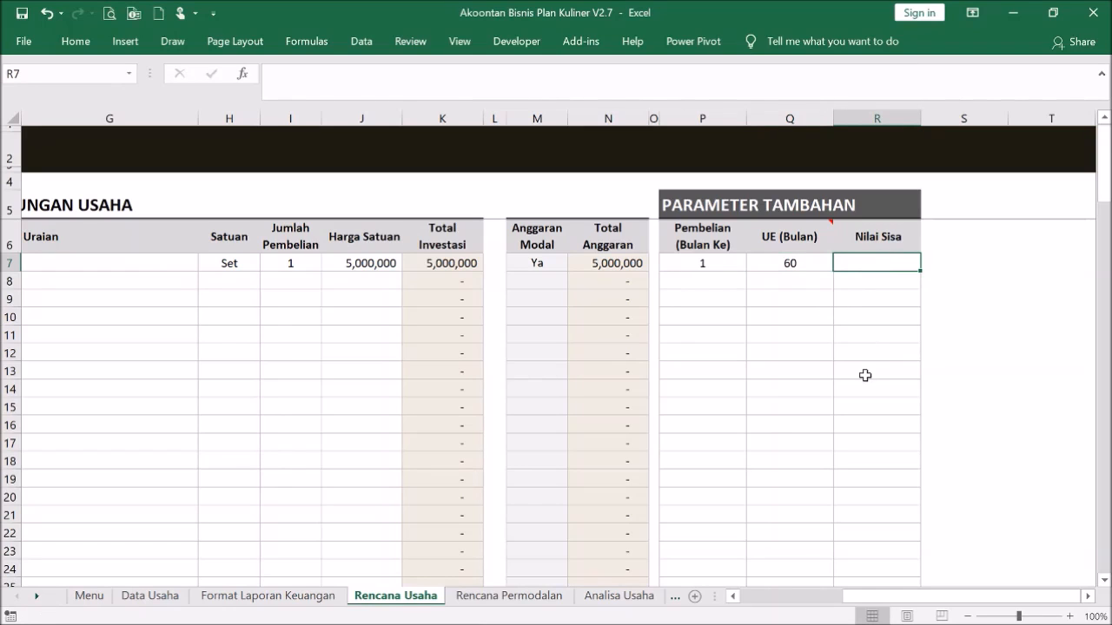
pyautogui.write('1000000')
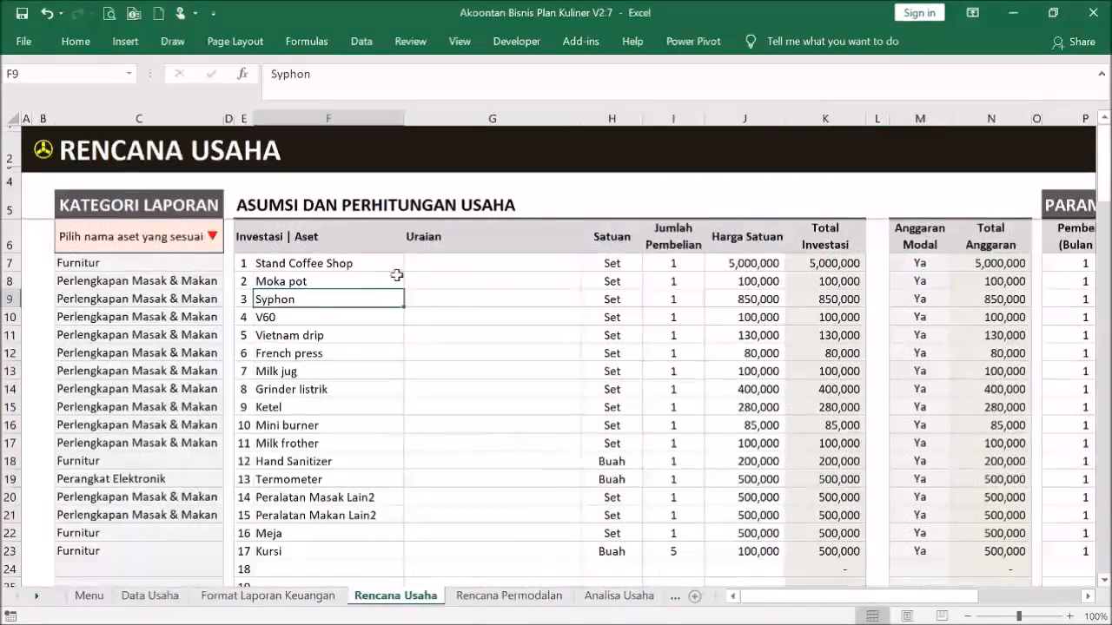
# Review the filled-in asset list from the first row down to the totals above the non-asset section
pyautogui.click(510, 392)
pyautogui.scroll(-2, 384, 374)
pyautogui.scroll(2, 387, 387)
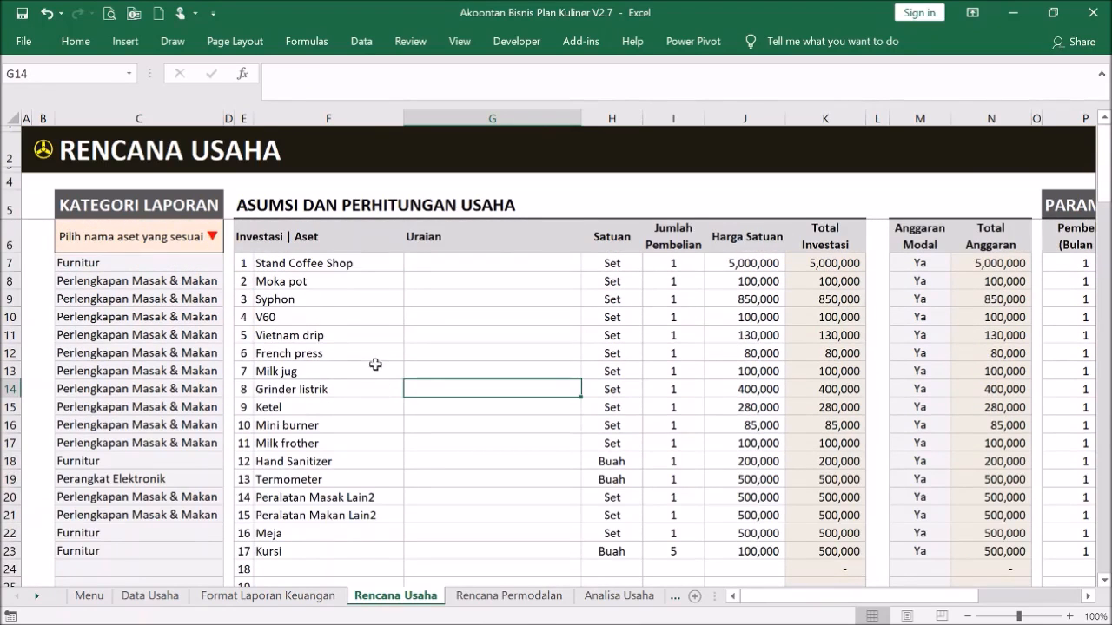
pyautogui.scroll(-6, 402, 414)
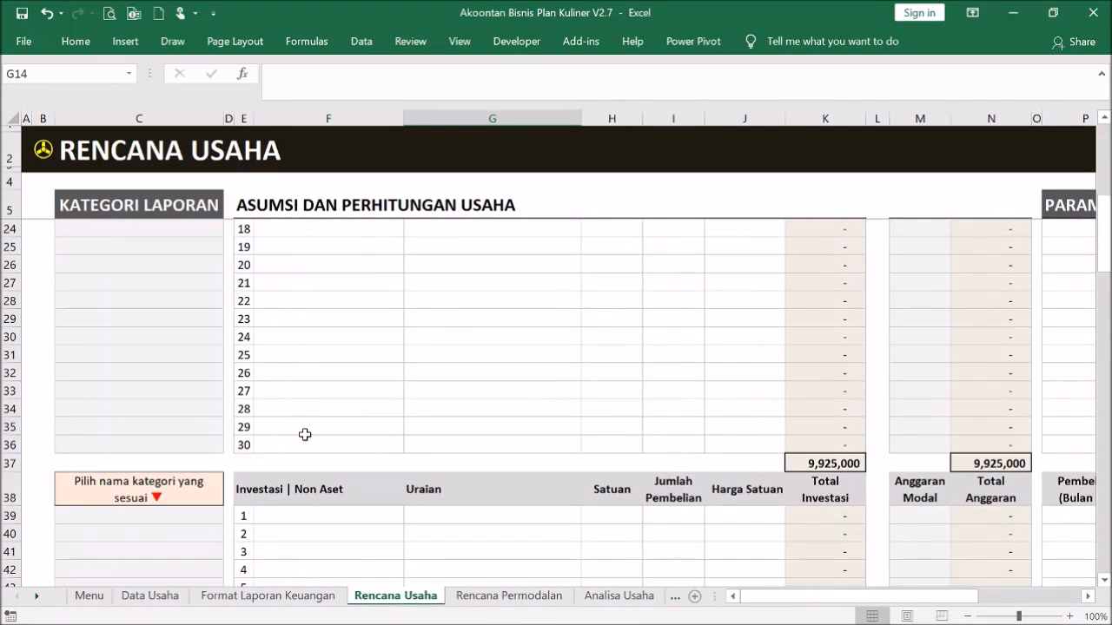
pyautogui.click(303, 429)
pyautogui.scroll(6, 360, 385)
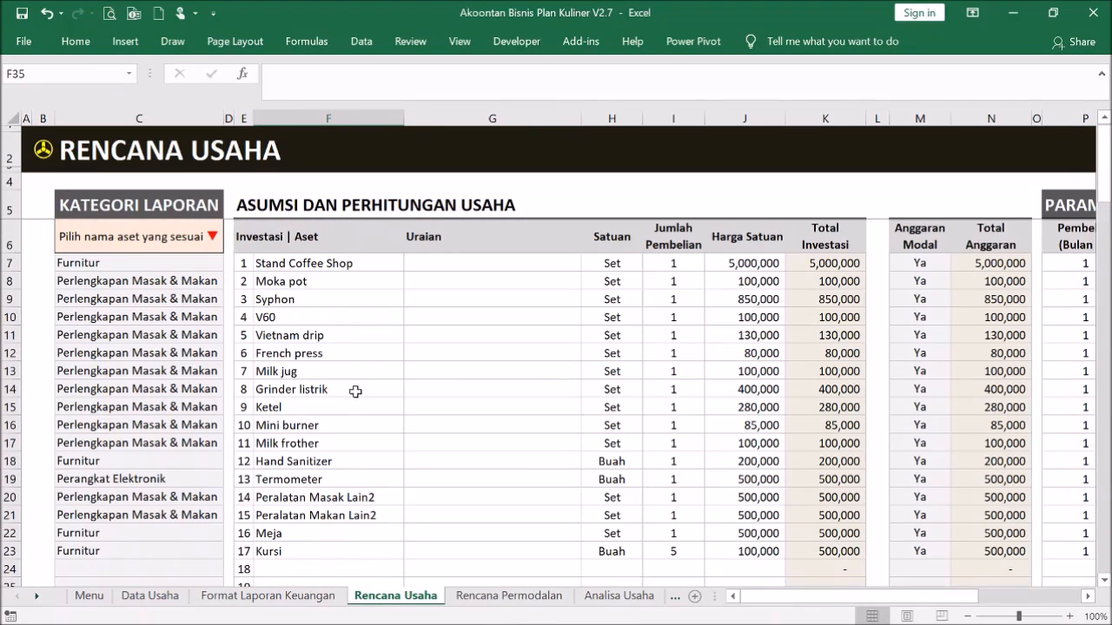
pyautogui.click(321, 495)
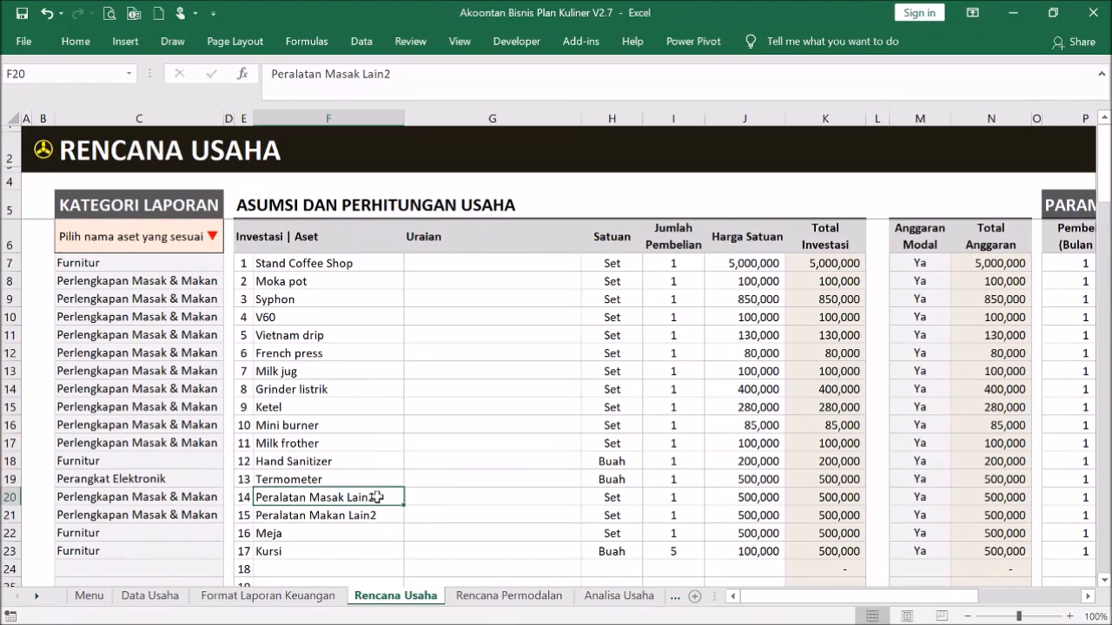
# Return to the workbook's main menu and open the INVESTASI | ASET helper table at its first detail row
pyautogui.click(44, 149)
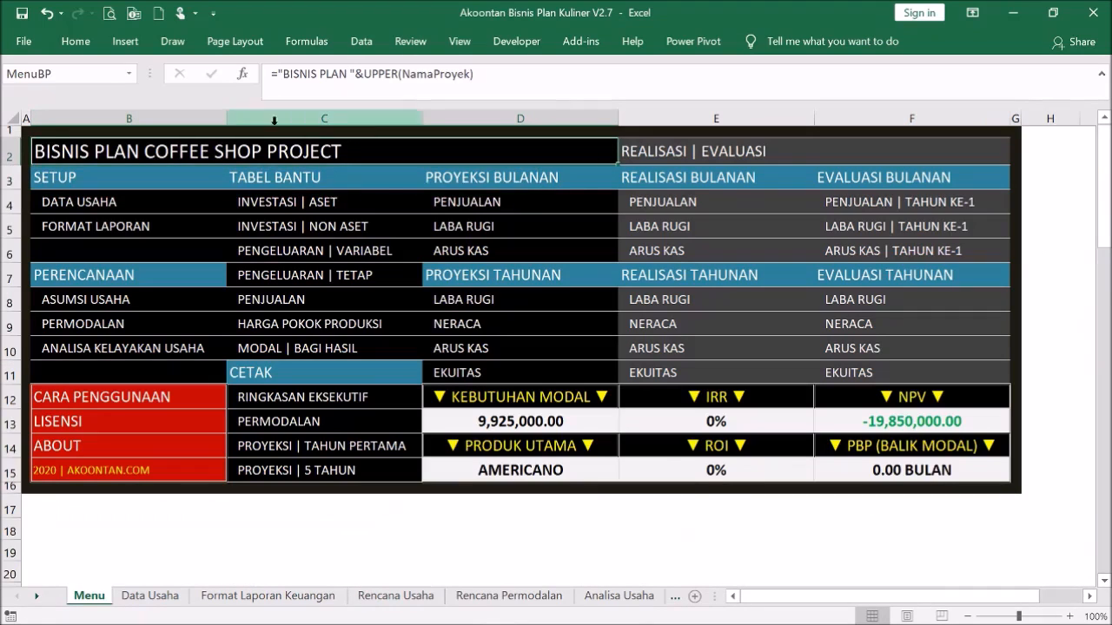
pyautogui.click(314, 211)
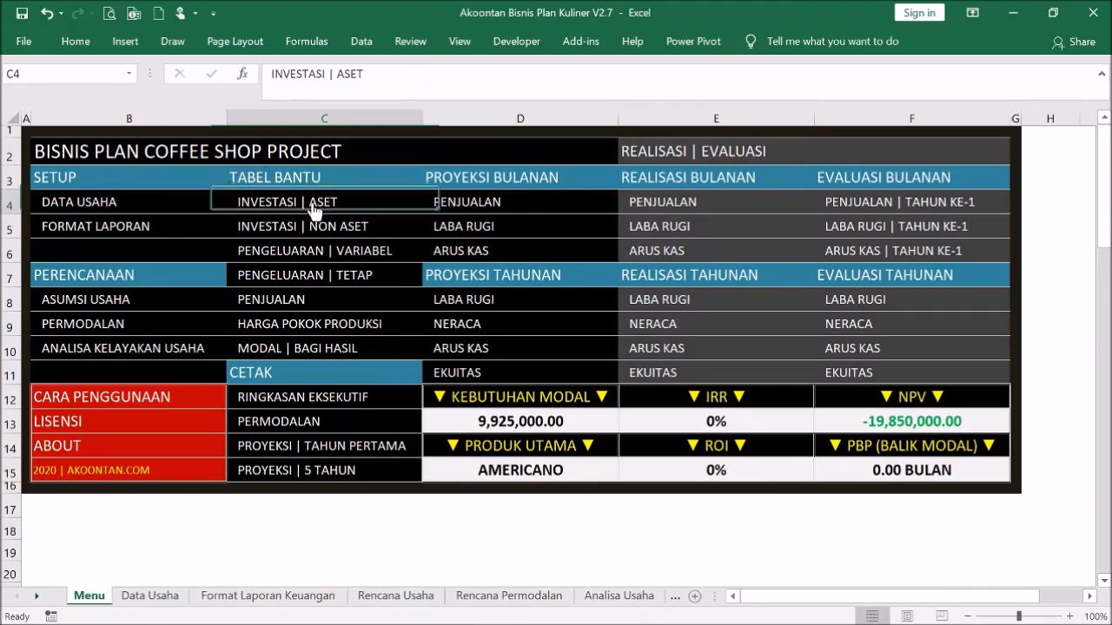
pyautogui.click(496, 243)
pyautogui.click(143, 236)
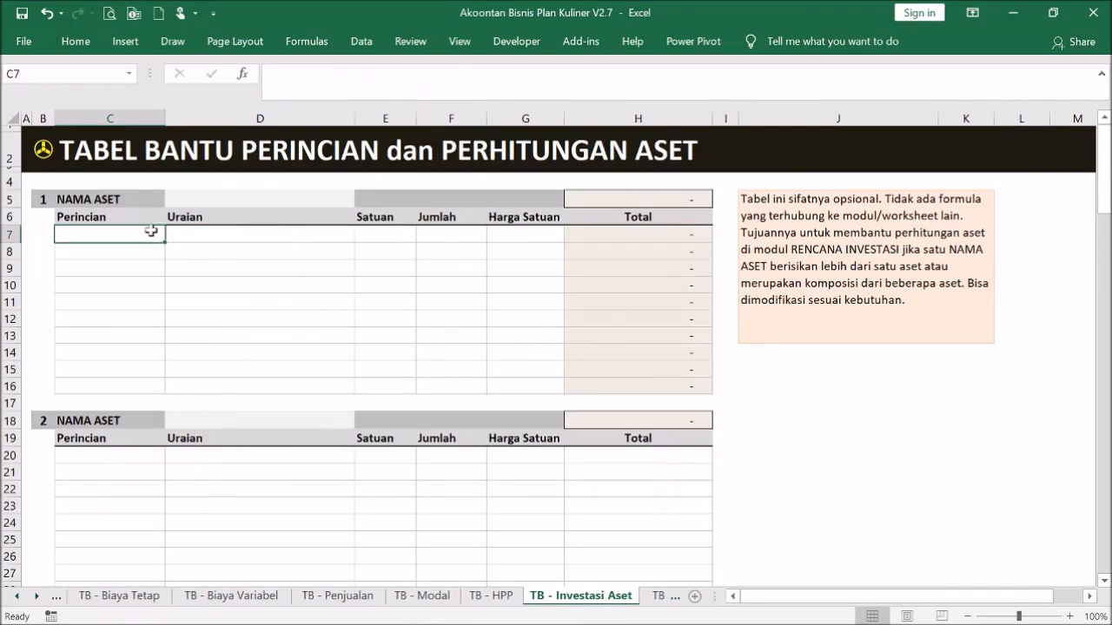
# Choose Peralatan Masak Lain2 as the NAMA ASET of the first helper table
pyautogui.click(274, 198)
pyautogui.click(362, 199)
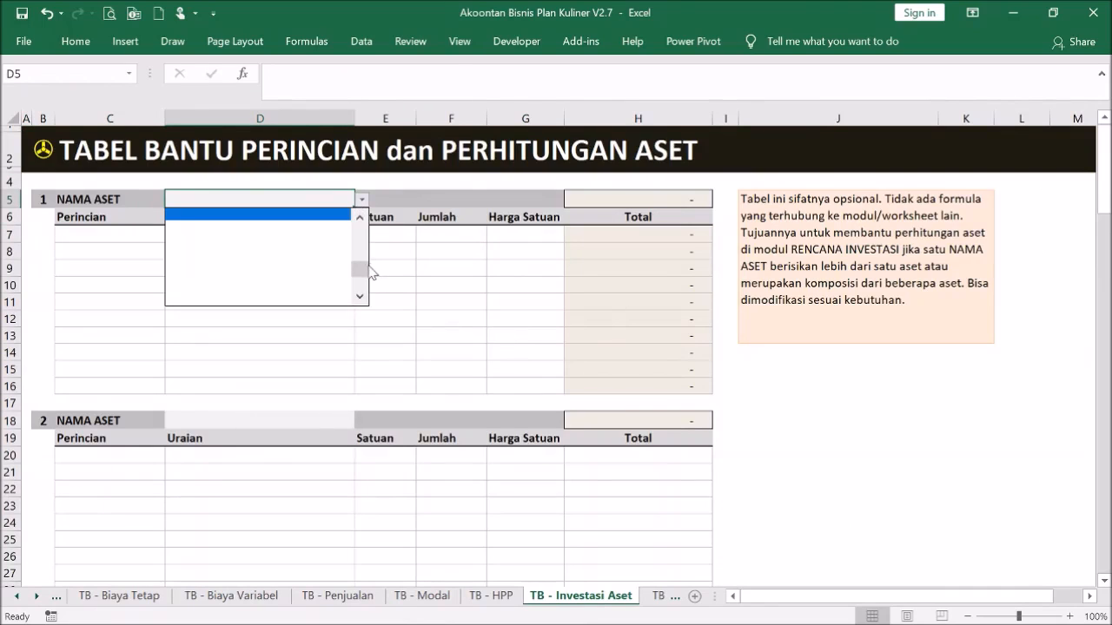
pyautogui.click(315, 240)
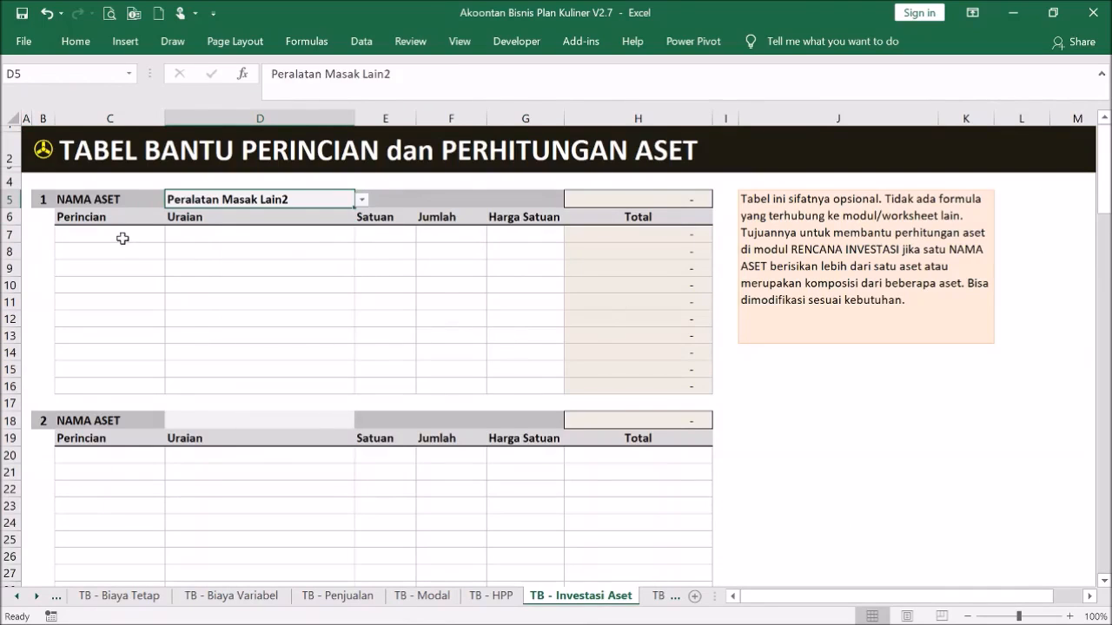
# Enter Wajan and Panci as the first two Perincian items under Peralatan Masak Lain2
pyautogui.click(130, 237)
pyautogui.write('Wajan')
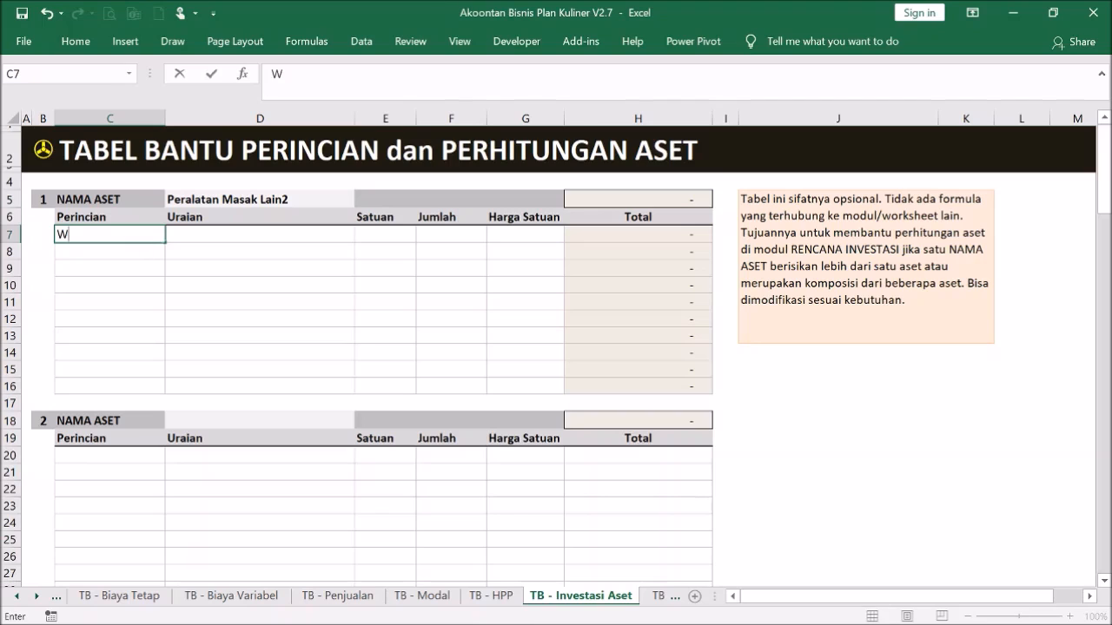
pyautogui.press('Return')
pyautogui.write('Panci')
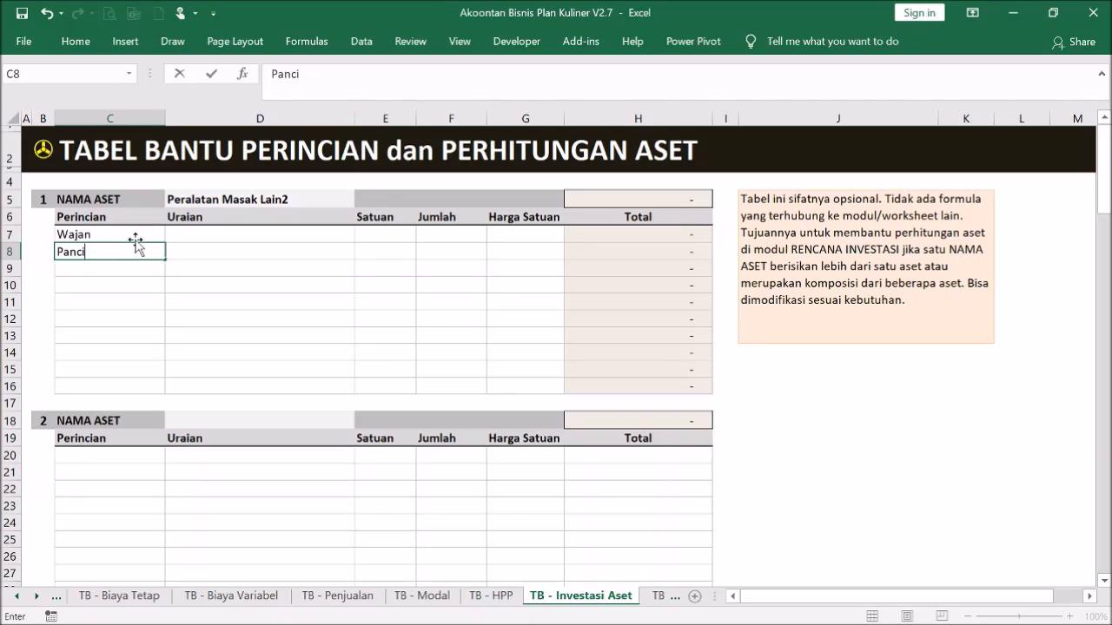
pyautogui.press('Return')
# Enter a Harga Satuan of 50000 for Wajan and 40000 for Panci, and select the table's overall total
pyautogui.click(539, 236)
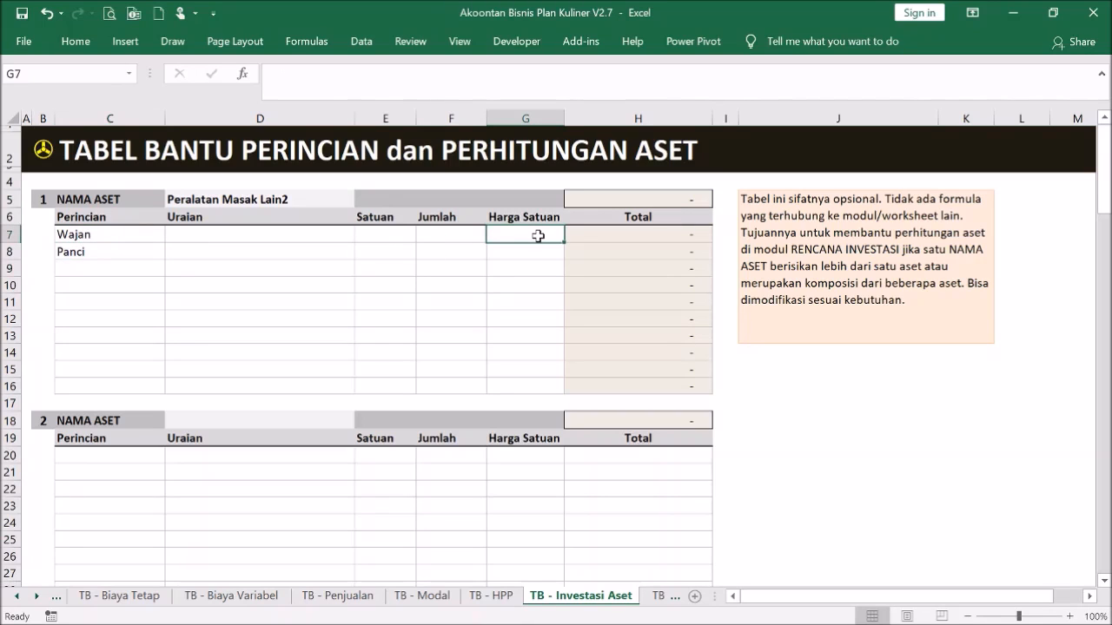
pyautogui.write('50000')
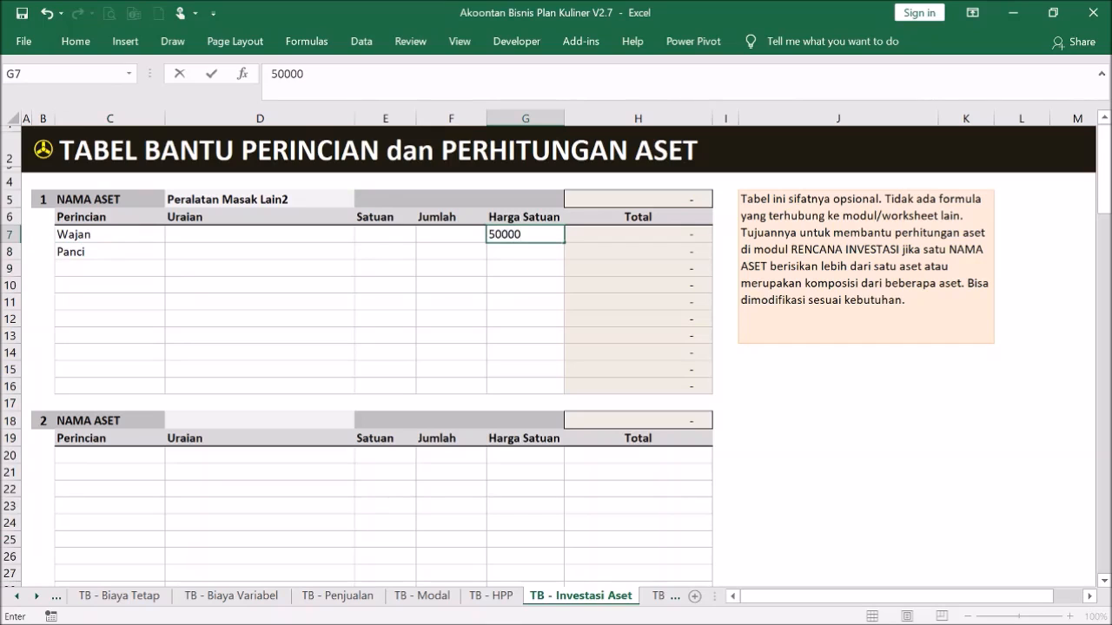
pyautogui.press('Return')
pyautogui.write('40000')
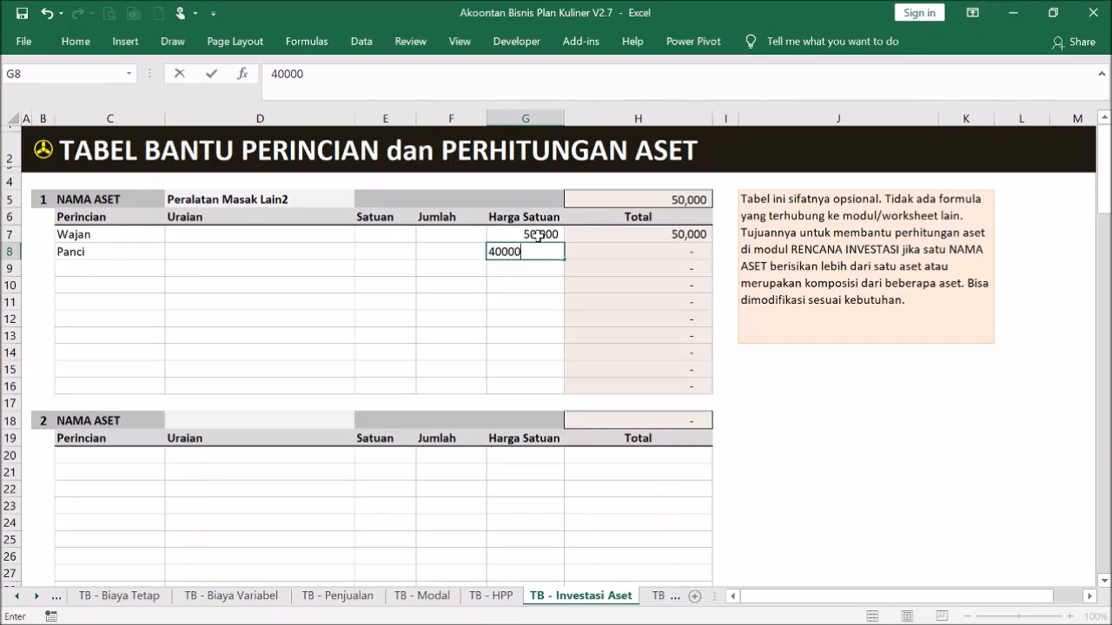
pyautogui.press('Return')
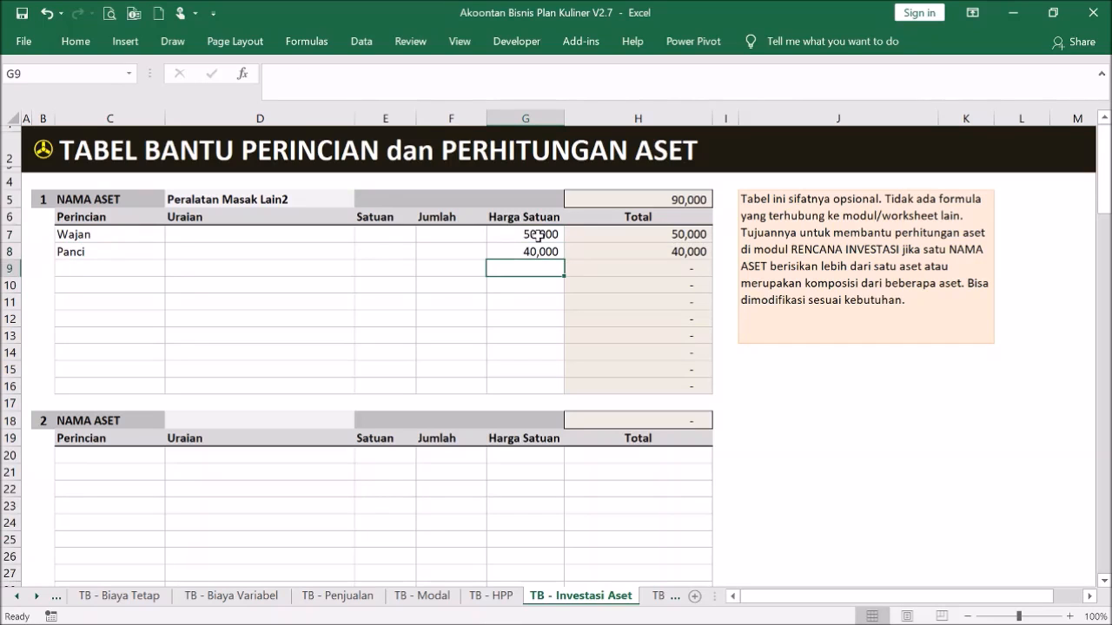
pyautogui.click(638, 201)
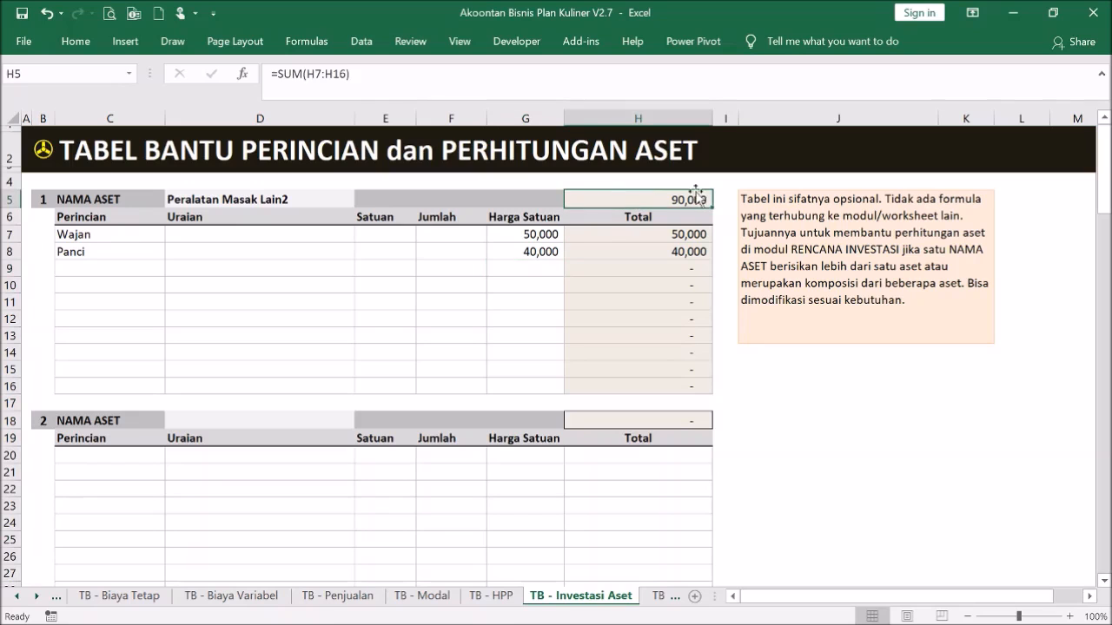
# Open ASUMSI USAHA through the workbook's main menu and select the Harga Satuan of Peralatan Masak Lain2
pyautogui.click(32, 139)
pyautogui.click(40, 148)
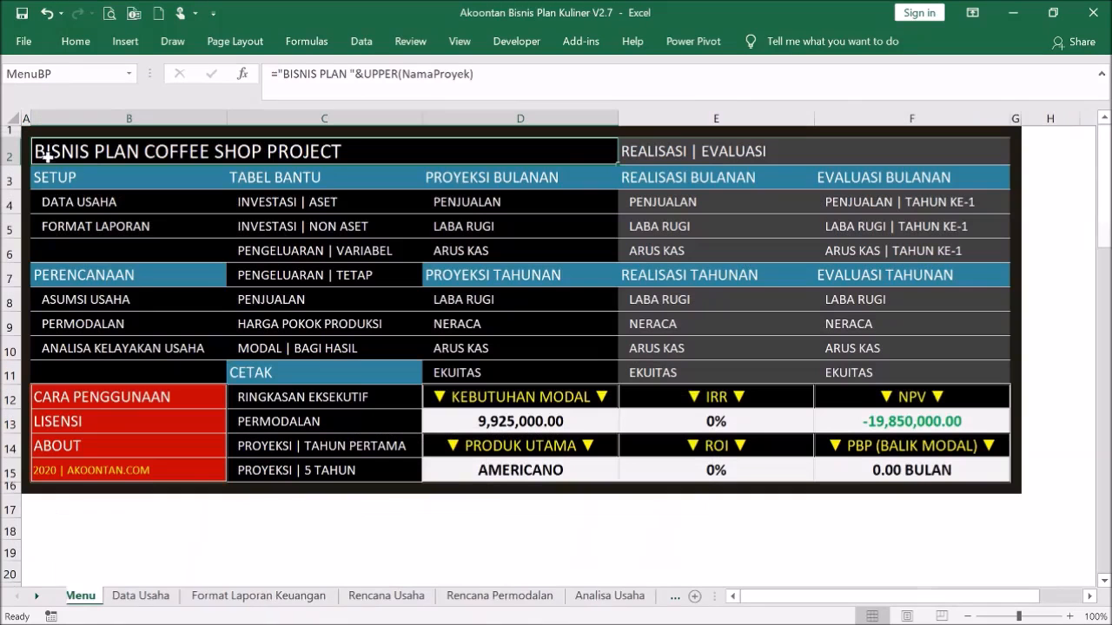
pyautogui.click(130, 301)
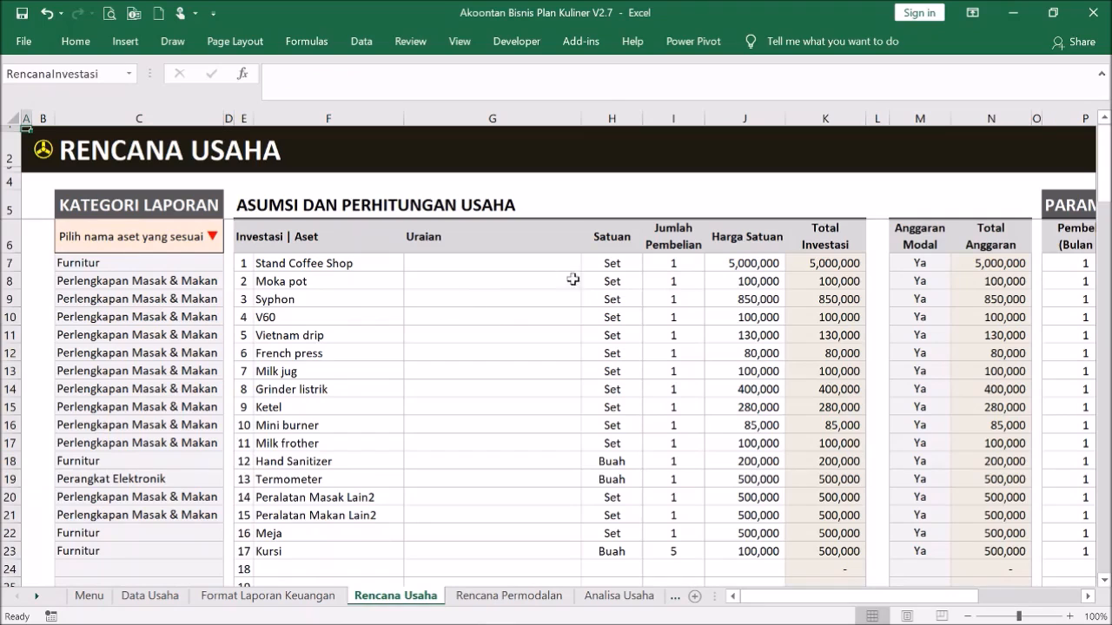
pyautogui.click(763, 498)
# Review the asset investment list from its first row down to the Investasi | Non Aset section
pyautogui.scroll(-1, 311, 292)
pyautogui.scroll(-2, 311, 292)
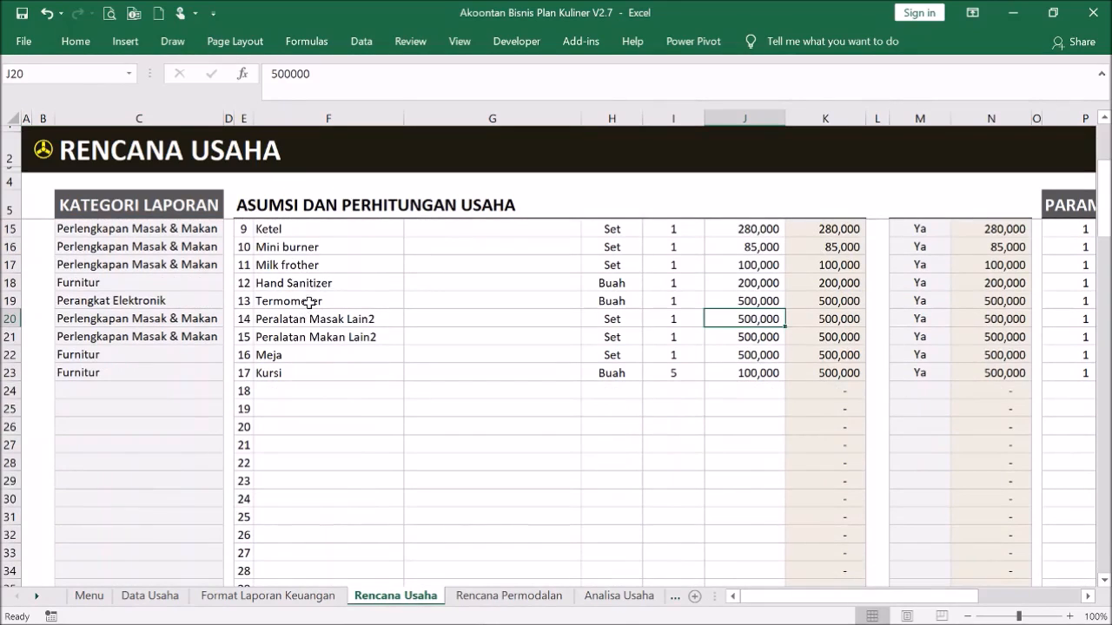
pyautogui.scroll(-2, 328, 297)
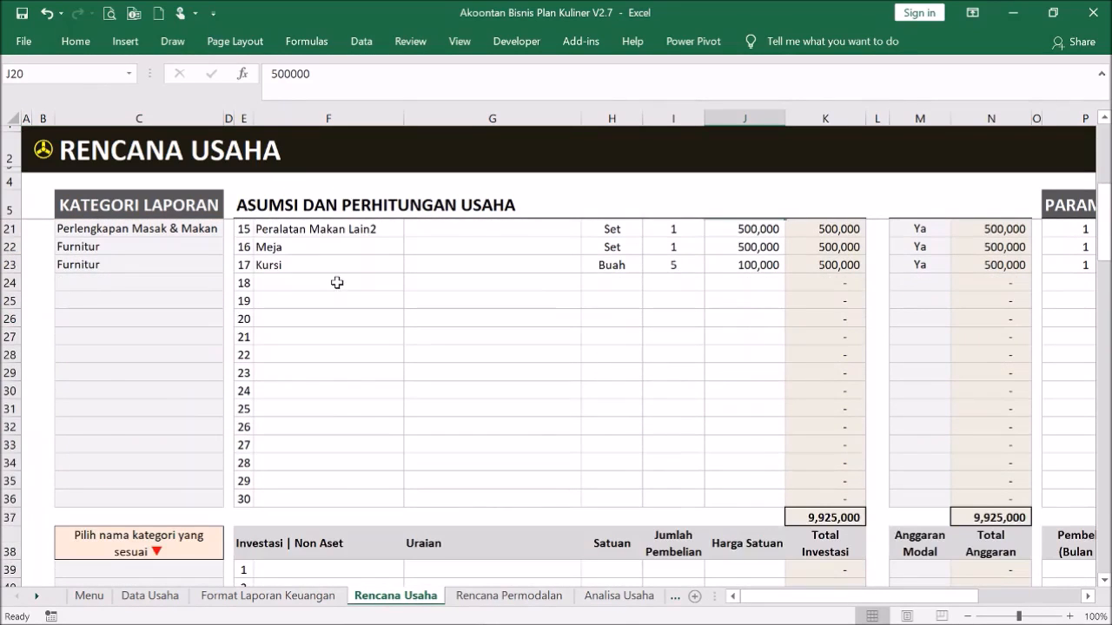
pyautogui.scroll(5, 333, 283)
pyautogui.scroll(-6, 340, 283)
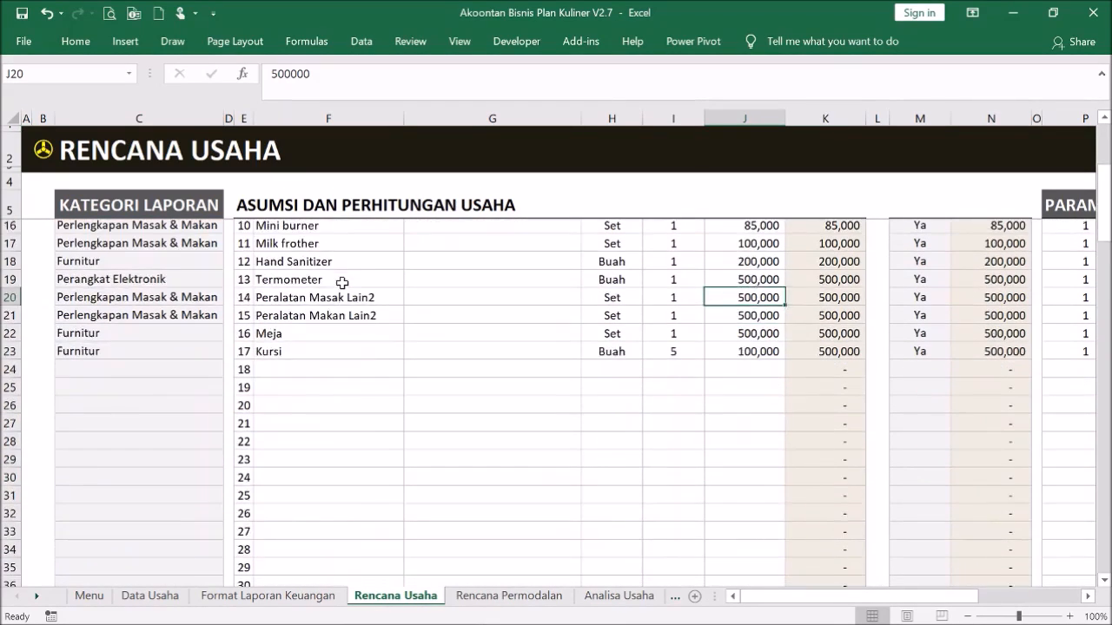
pyautogui.scroll(6, 342, 283)
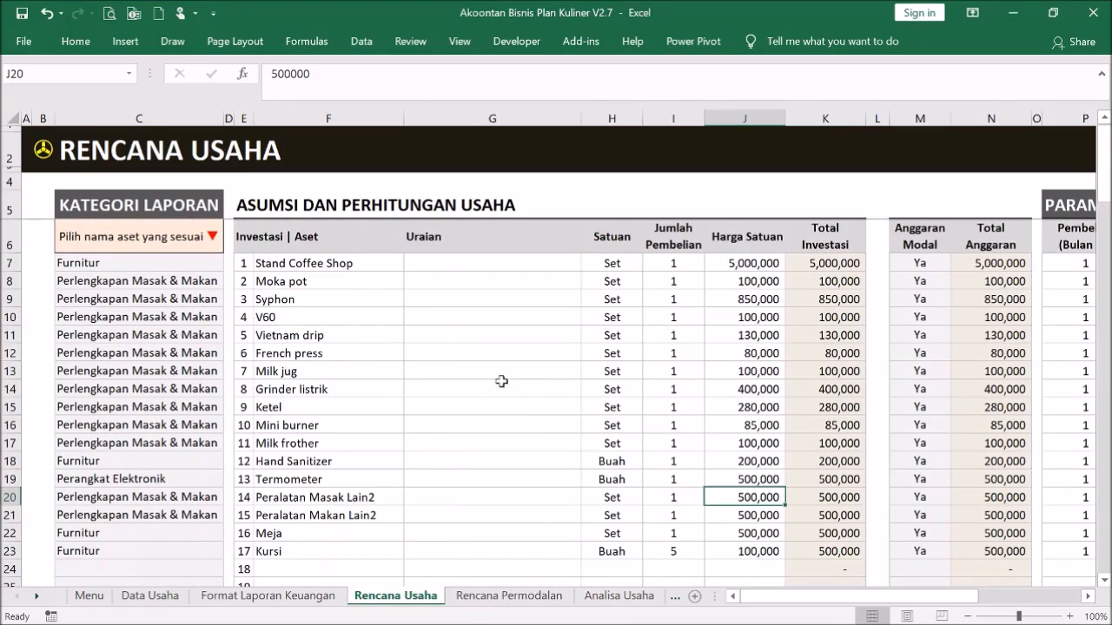
pyautogui.scroll(-5, 502, 378)
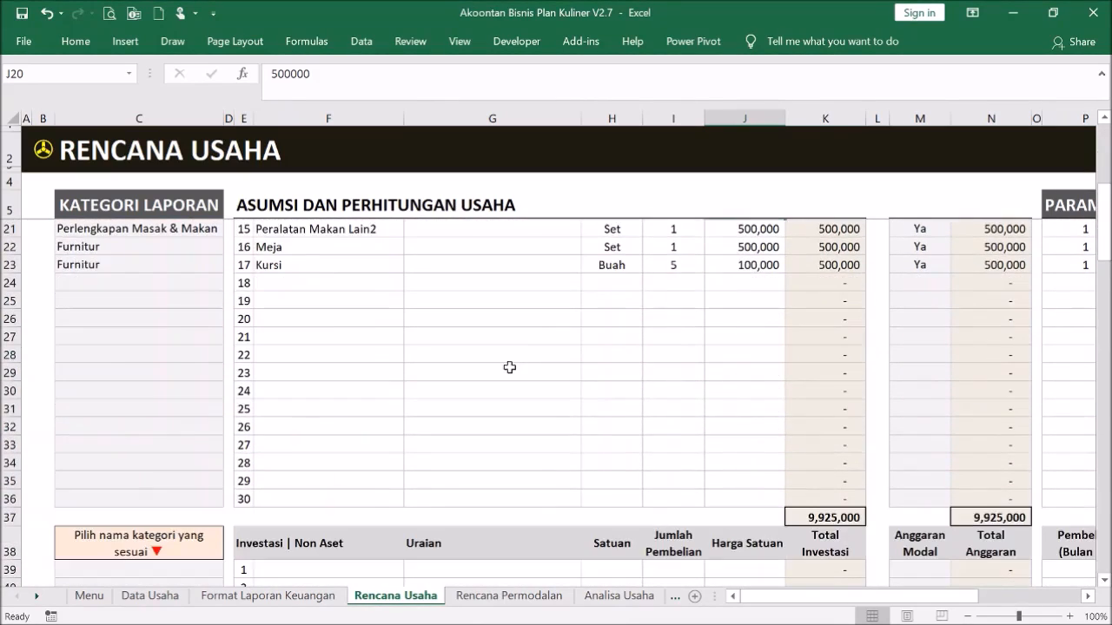
pyautogui.scroll(-4, 509, 368)
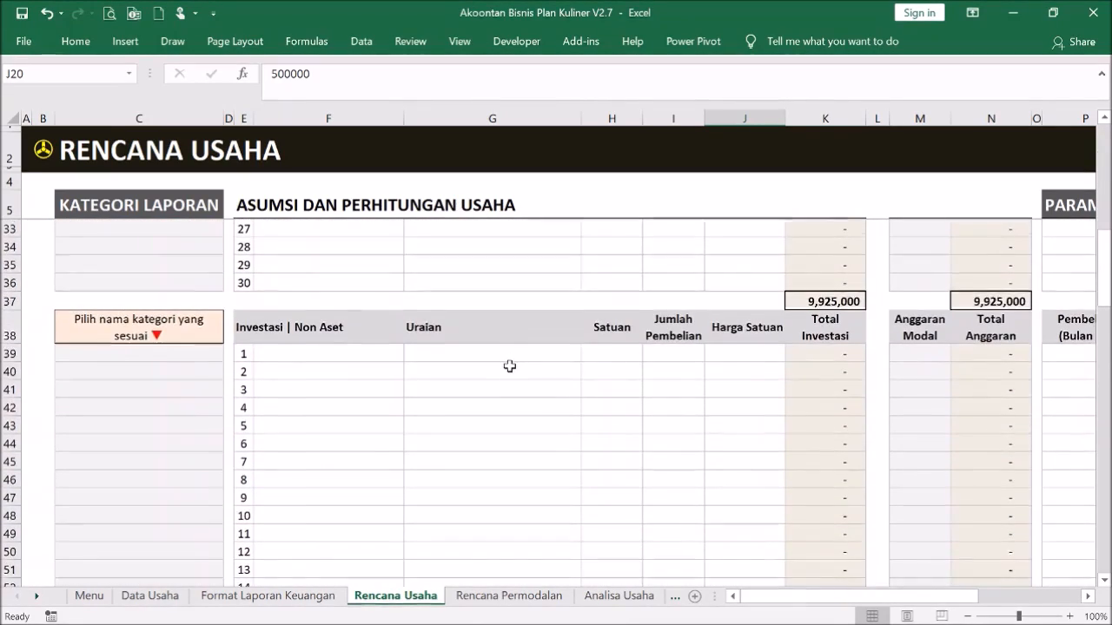
# Set the report category of the first Investasi | Non Aset row to Beban Sewa Tempat
pyautogui.scroll(-1, 509, 366)
pyautogui.click(211, 299)
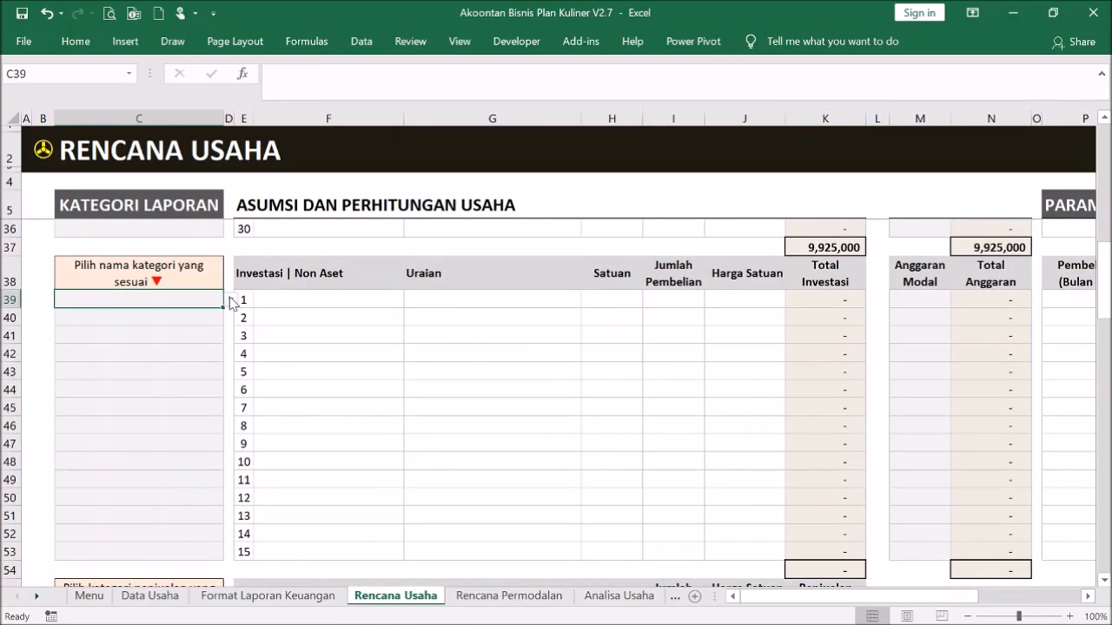
pyautogui.click(231, 301)
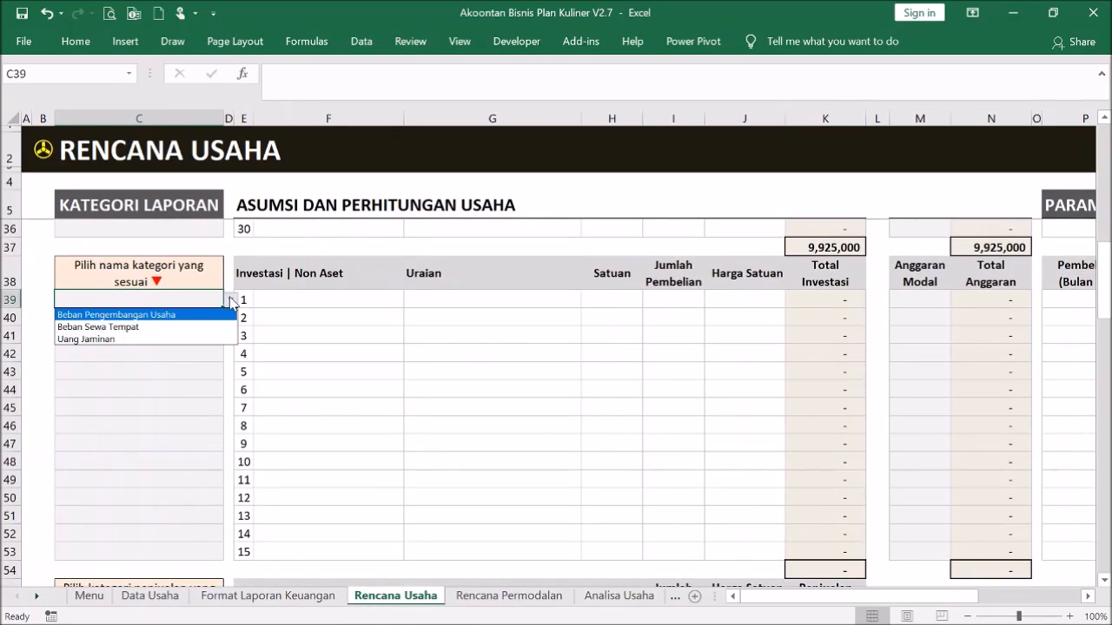
pyautogui.click(192, 328)
# View the report category options available for the second non-asset row
pyautogui.click(196, 320)
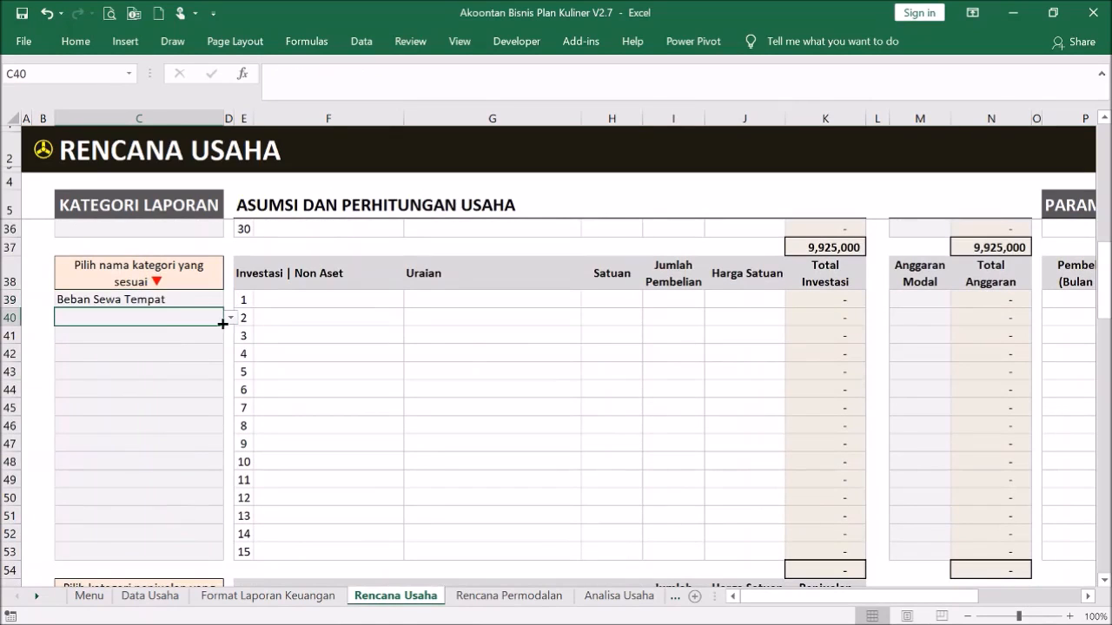
pyautogui.click(230, 319)
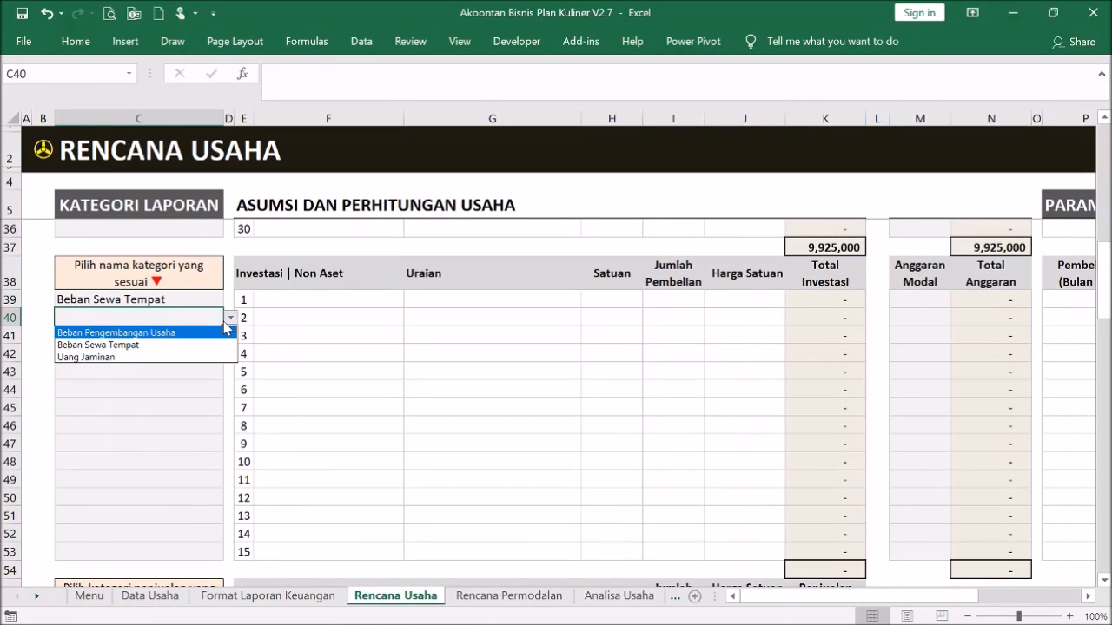
pyautogui.click(229, 319)
# Name the first non-asset investment Sewa Tempat
pyautogui.click(342, 300)
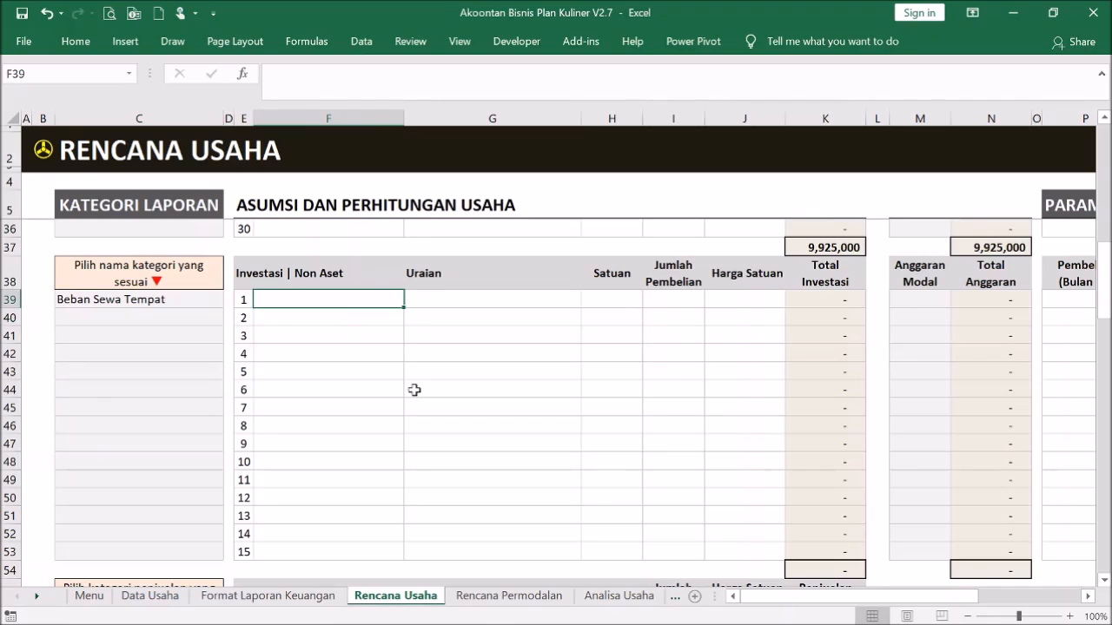
pyautogui.write('Sewa')
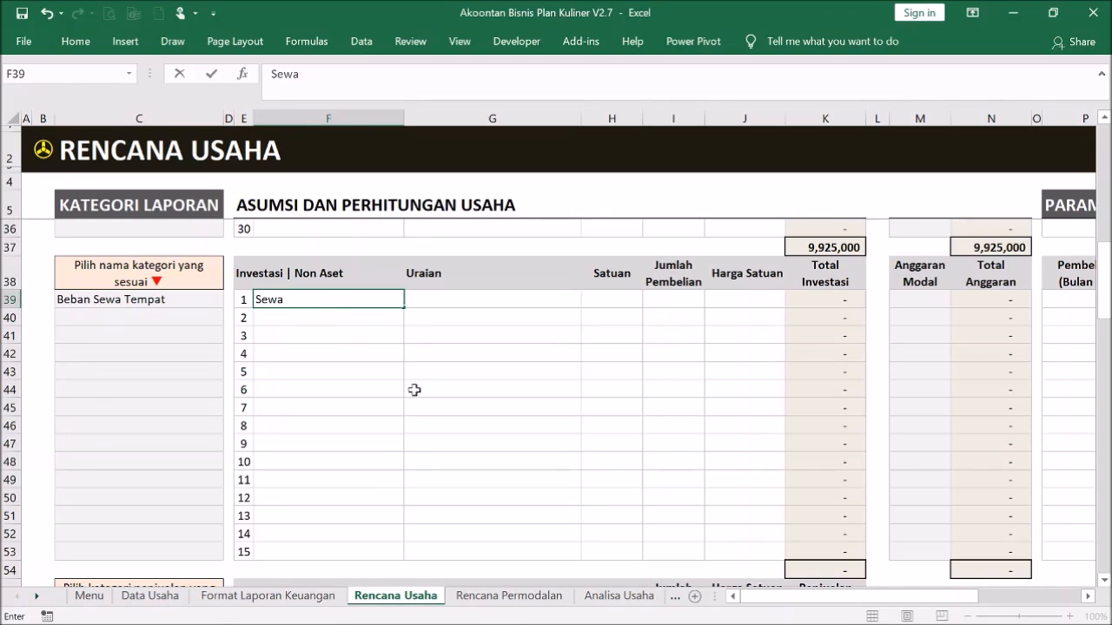
pyautogui.write(' Tempat')
pyautogui.press('BackSpace')
pyautogui.press('BackSpace')
pyautogui.press('BackSpace')
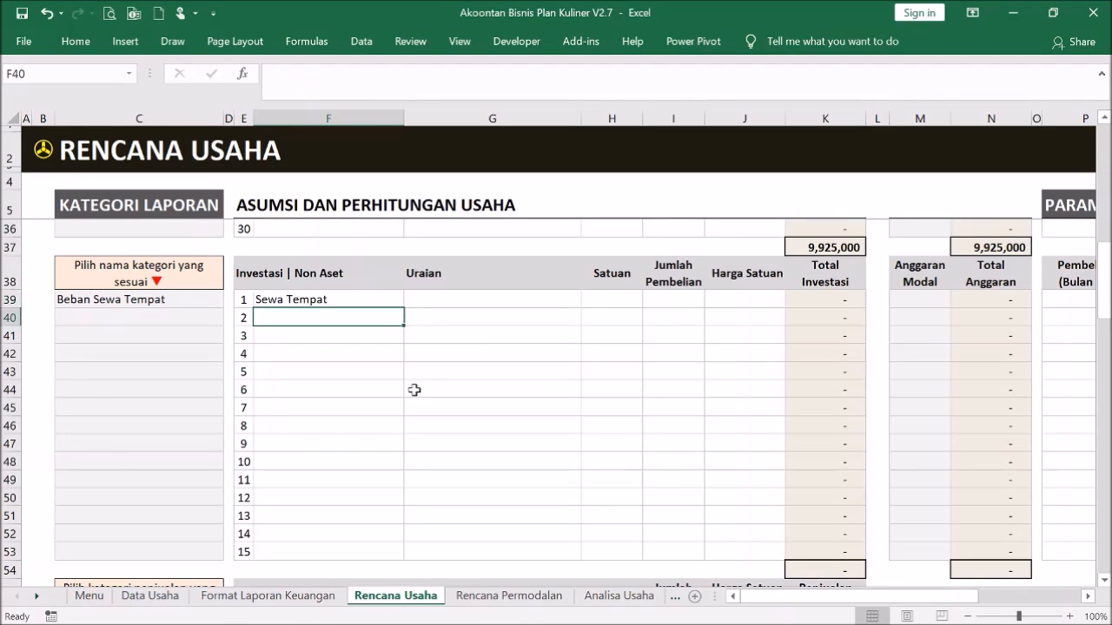
# Enter 1 Tahun as the Uraian of Sewa Tempat
pyautogui.click(490, 297)
pyautogui.write('1 T')
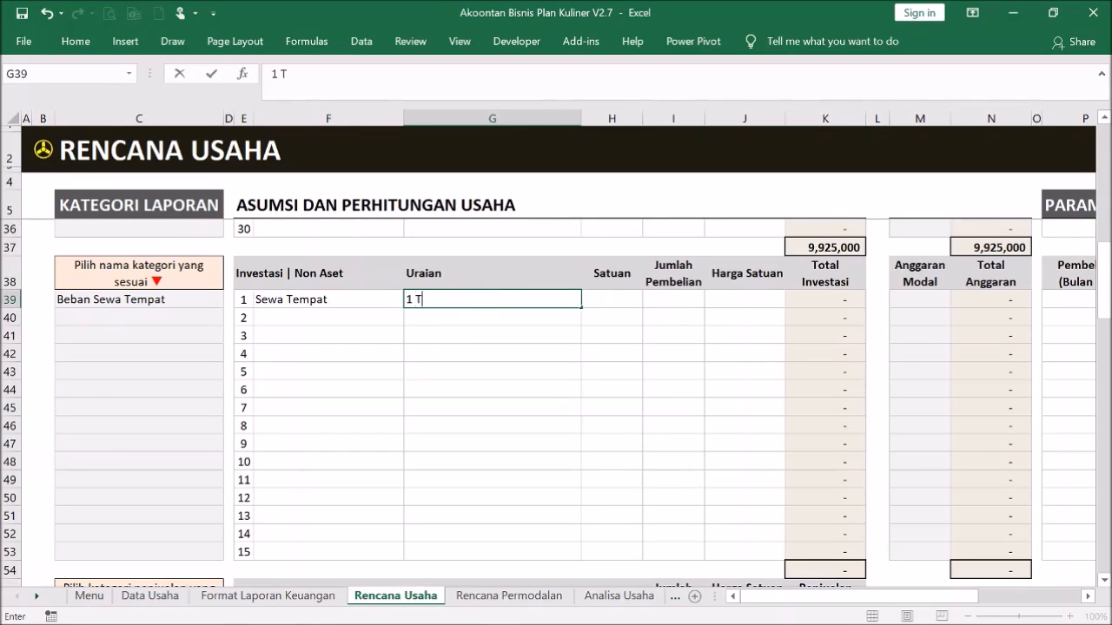
pyautogui.write('ahun')
pyautogui.press('Return')
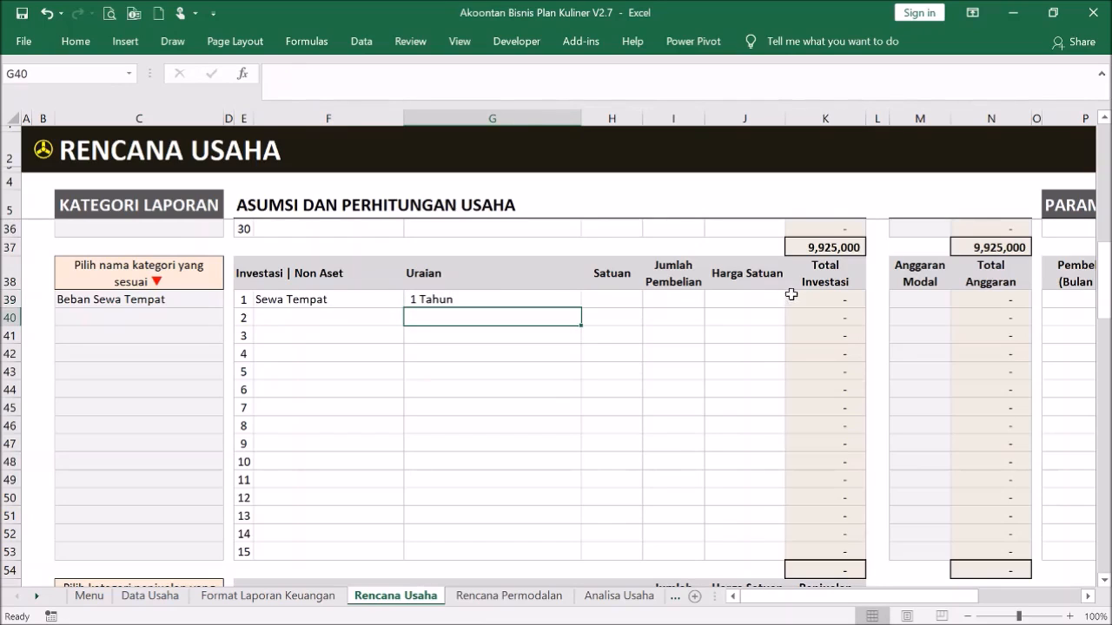
# Enter a Harga Satuan of 20,000,000 for Sewa Tempat
pyautogui.click(763, 298)
pyautogui.write('20')
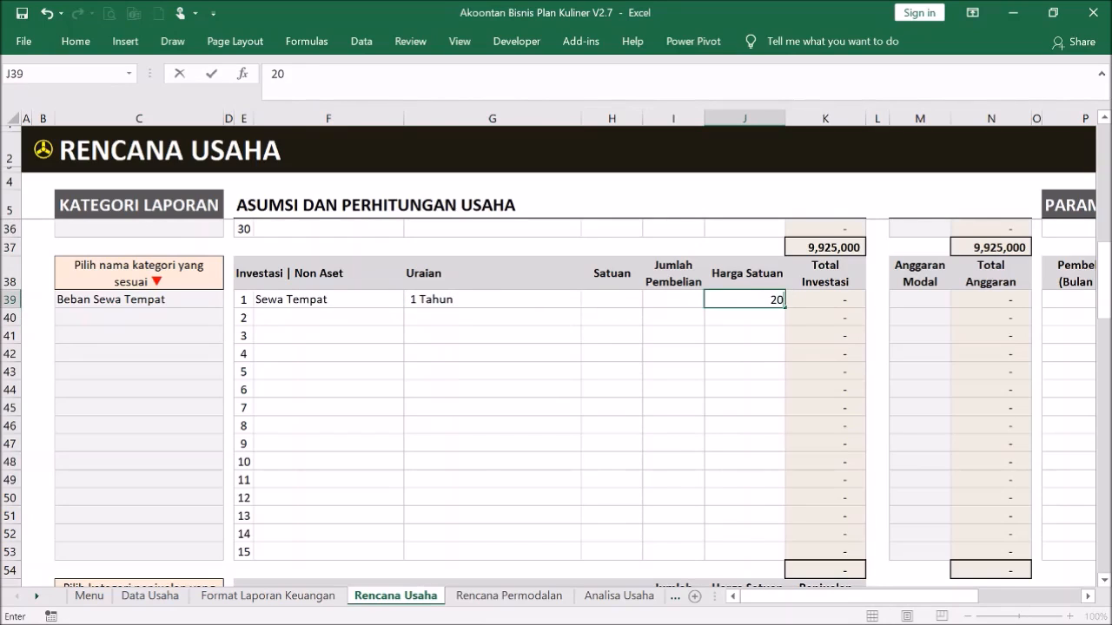
pyautogui.write(',000,000')
pyautogui.press('Return')
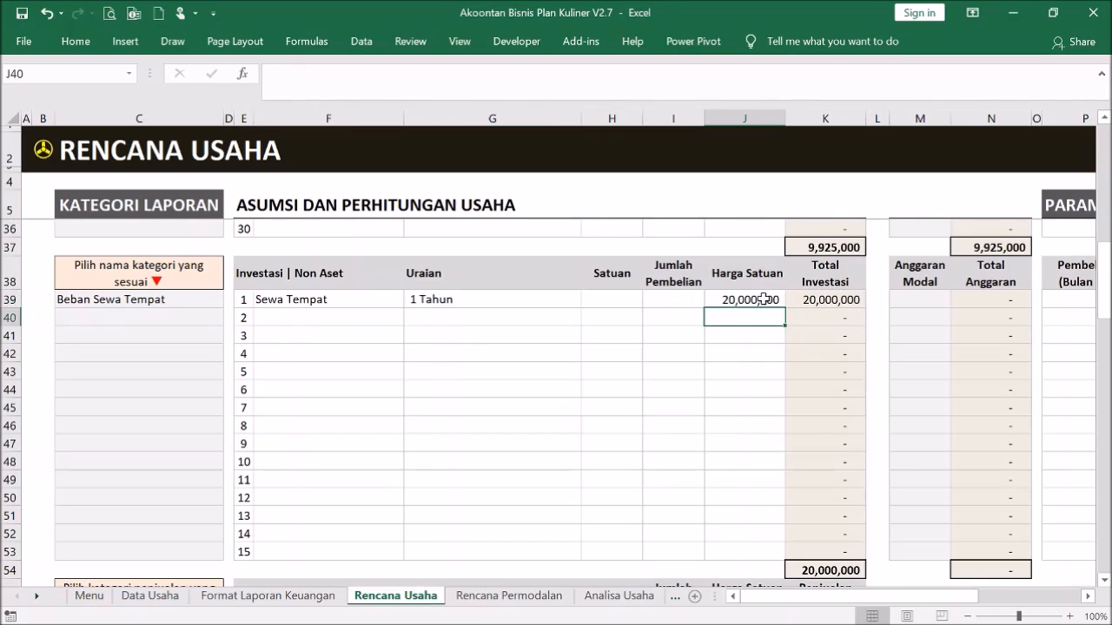
# Give Sewa Tempat a Jumlah Pembelian of 1 and the Satuan m2
pyautogui.click(687, 300)
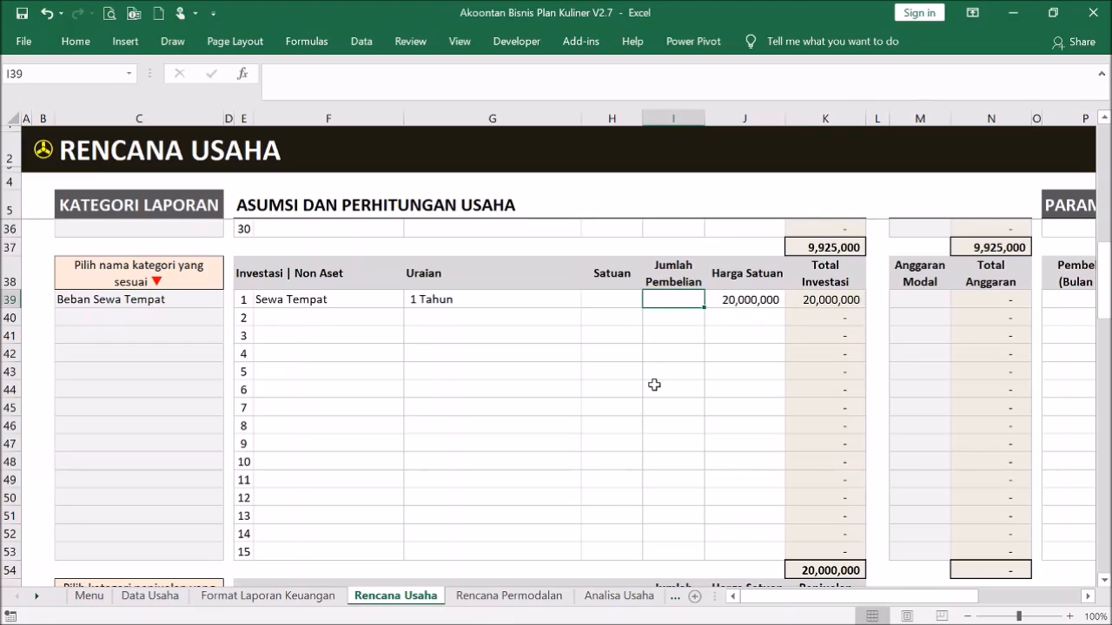
pyautogui.write('1')
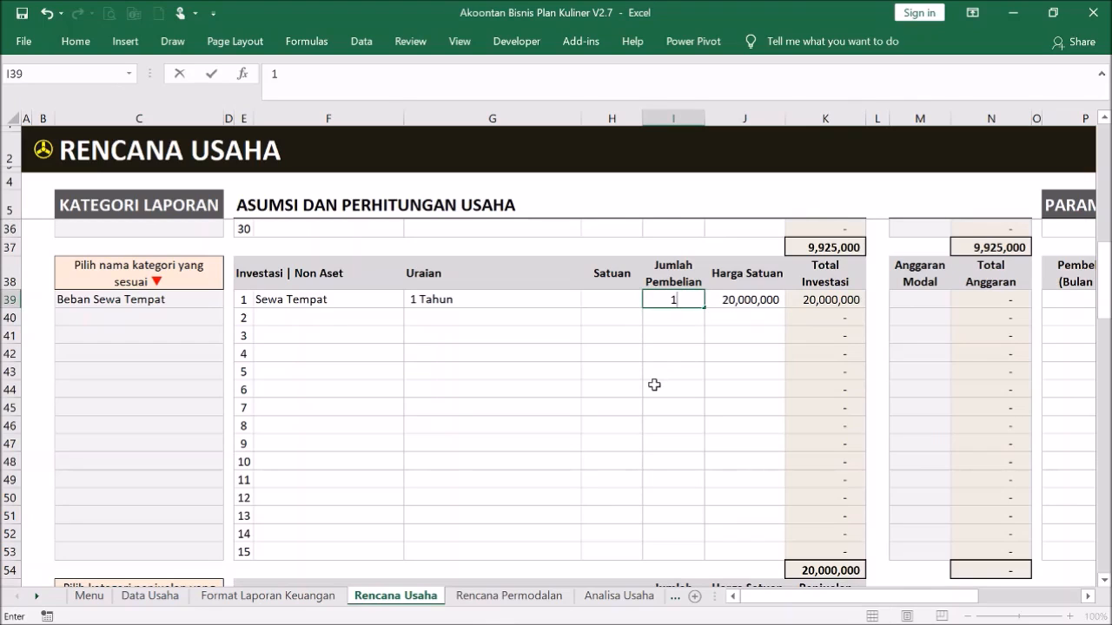
pyautogui.click(625, 297)
pyautogui.write('m2')
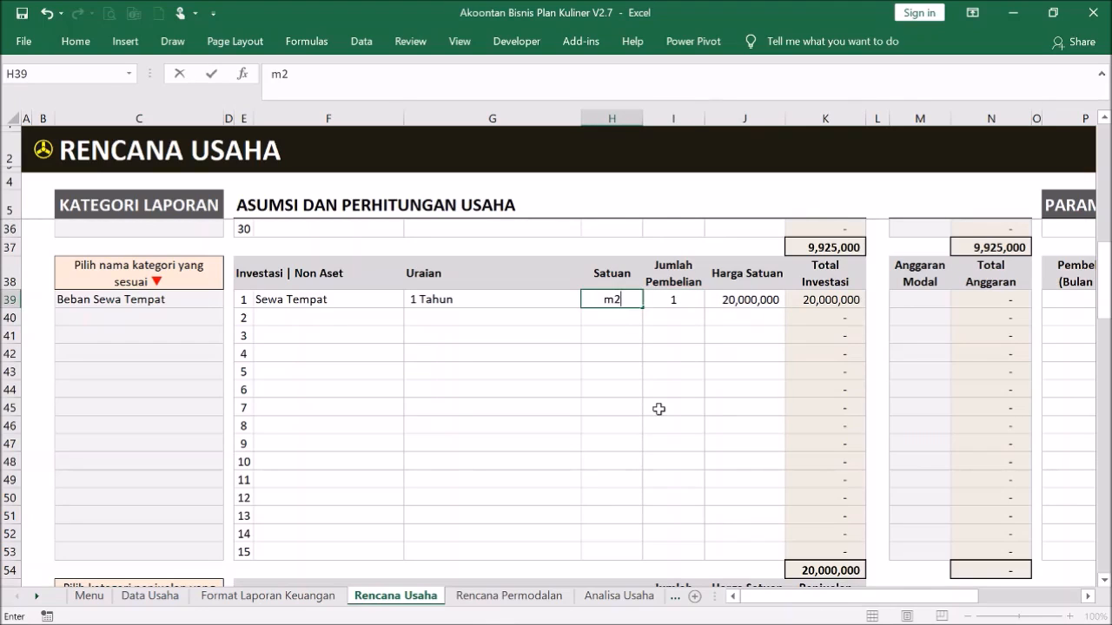
pyautogui.click(658, 409)
# Change the Jumlah Pembelian of Sewa Tempat to 100 and its Harga Satuan to 200,000
pyautogui.click(736, 301)
pyautogui.click(693, 302)
pyautogui.write('100')
pyautogui.press('Return')
pyautogui.click(755, 301)
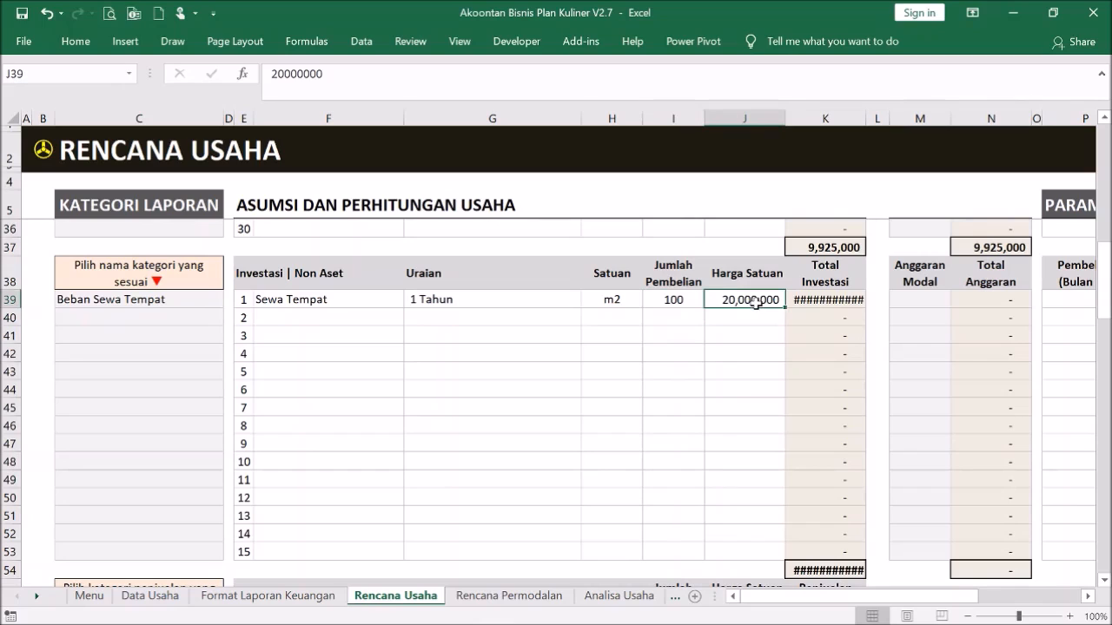
pyautogui.write('200,000')
pyautogui.press('Return')
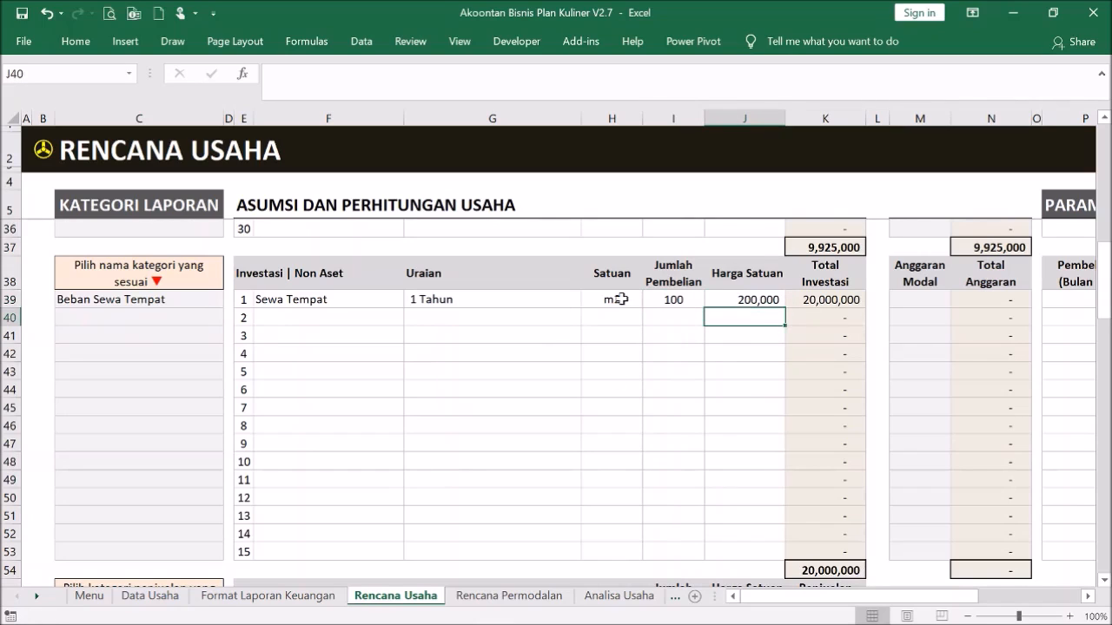
# Clear the Satuan and Jumlah Pembelian of Sewa Tempat and select its Harga Satuan
pyautogui.click(620, 299)
pyautogui.moveTo(620, 298); pyautogui.dragTo(697, 298)
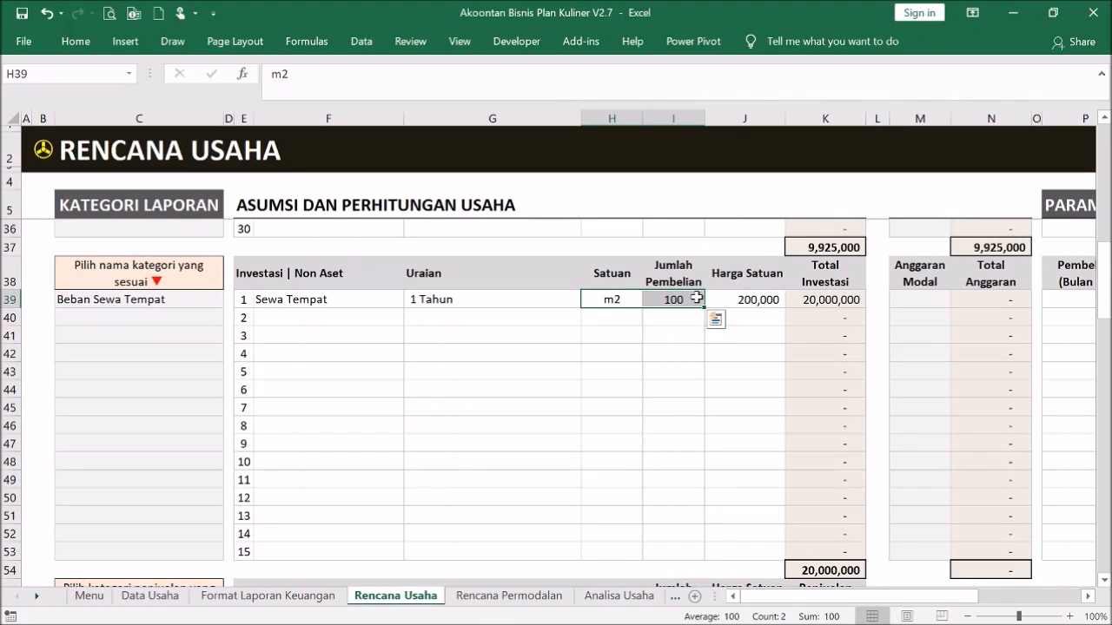
pyautogui.press('Delete')
pyautogui.click(726, 295)
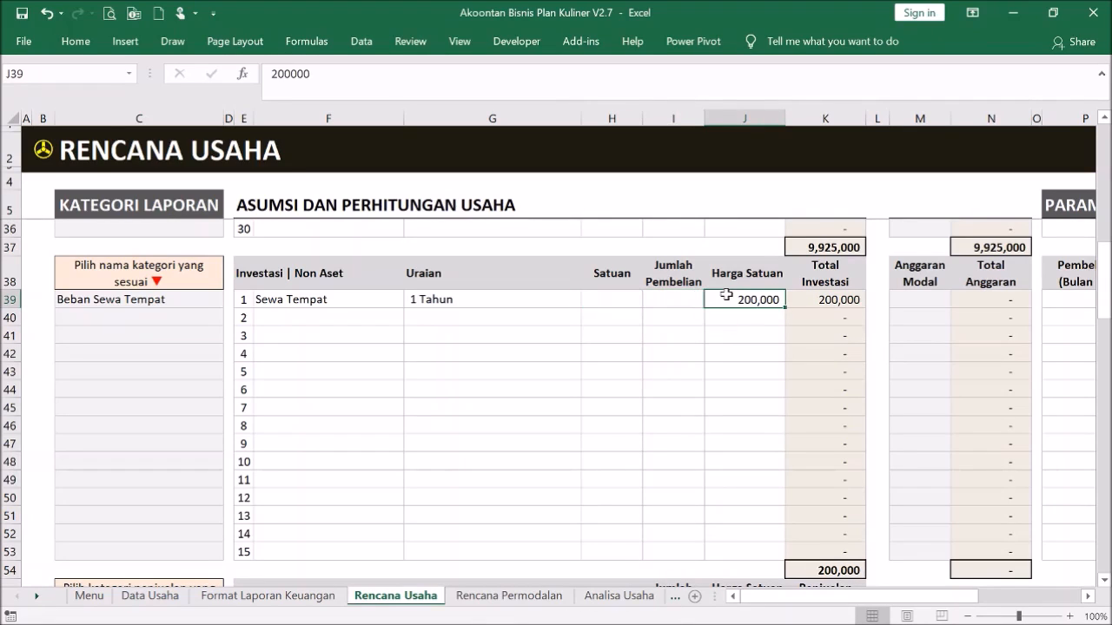
# Set the Harga Satuan of Sewa Tempat to 20,000,000 and its Anggaran Modal to Ya
pyautogui.write('20')
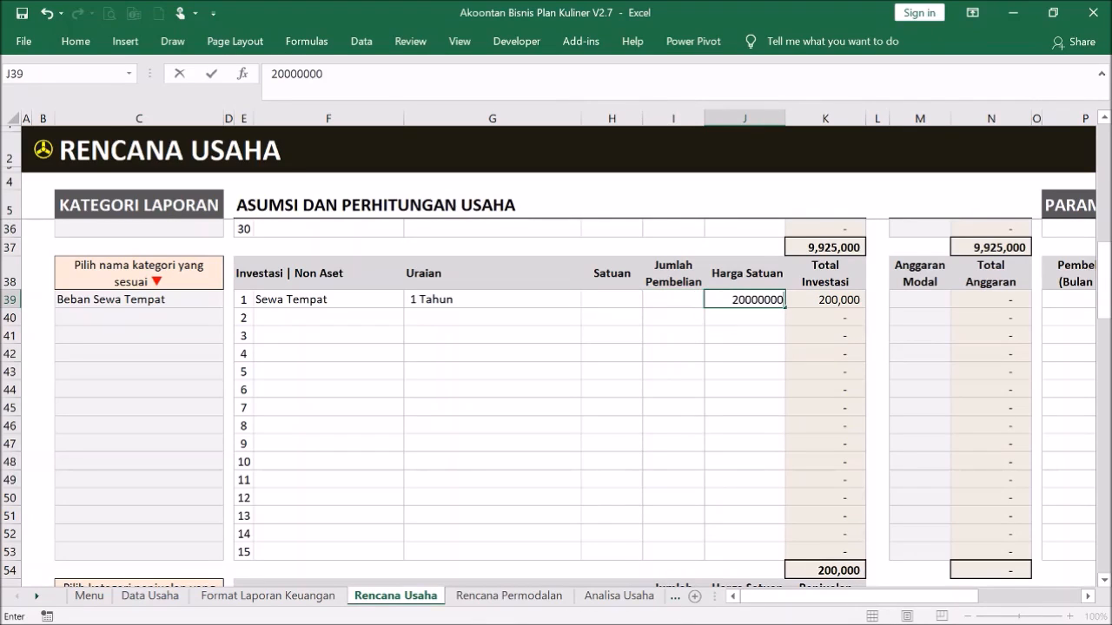
pyautogui.press('Return')
pyautogui.moveTo(898, 596); pyautogui.dragTo(1005, 597)
pyautogui.click(512, 302)
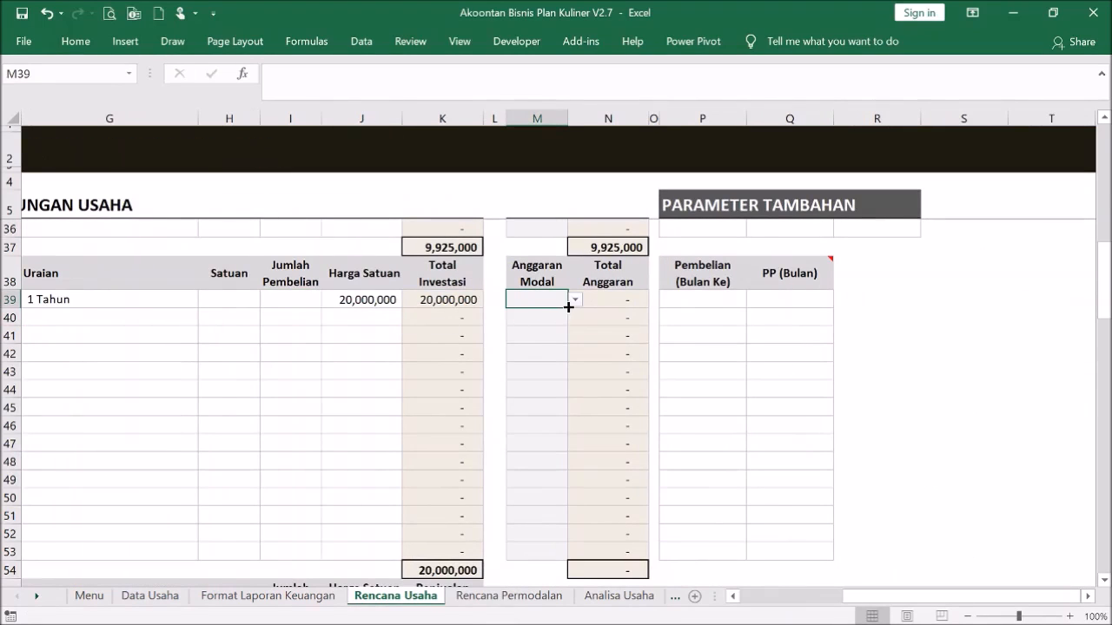
pyautogui.click(575, 300)
pyautogui.click(566, 315)
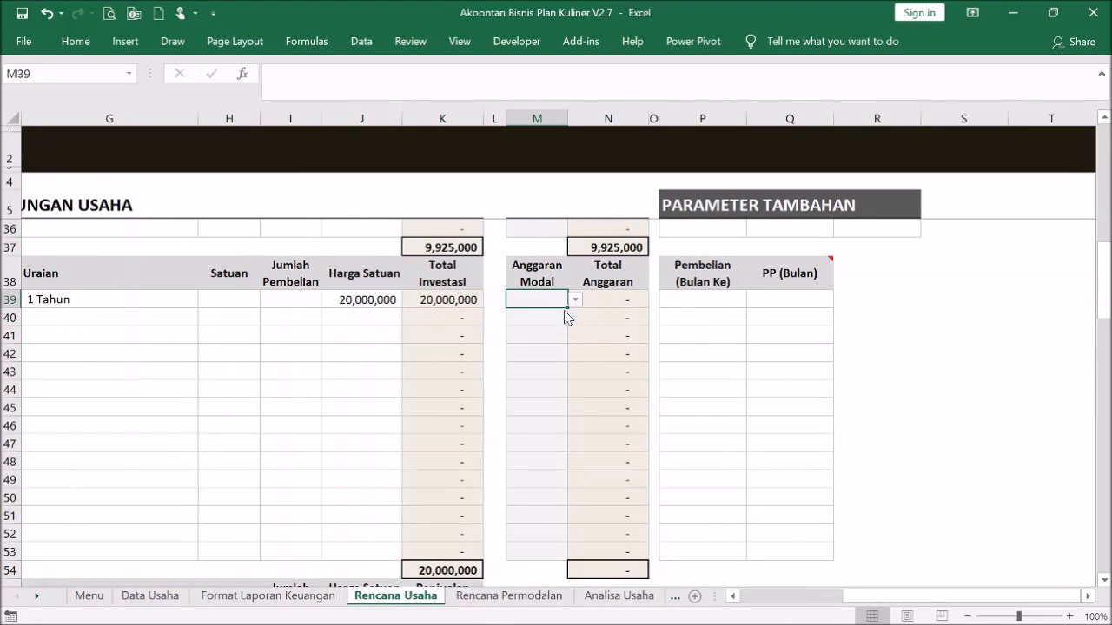
# Set Pembelian (Bulan Ke) to 1 and PP (Bulan) to 12 for the first Sewa Tempat row
pyautogui.click(715, 301)
pyautogui.write('1')
pyautogui.press('Return')
pyautogui.click(775, 302)
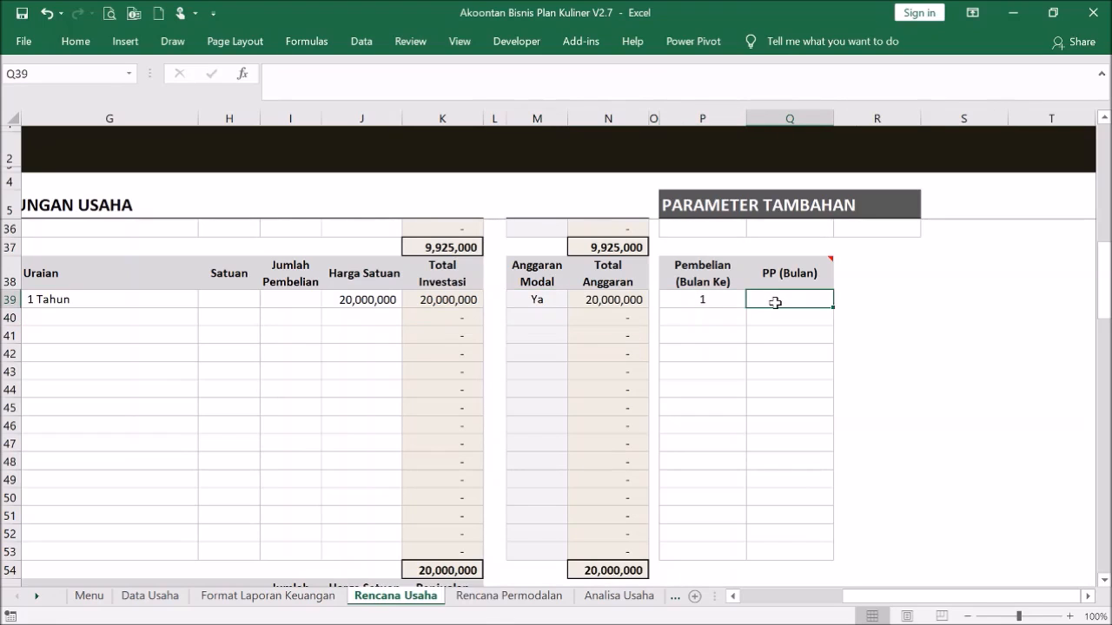
pyautogui.write('12')
pyautogui.press('Return')
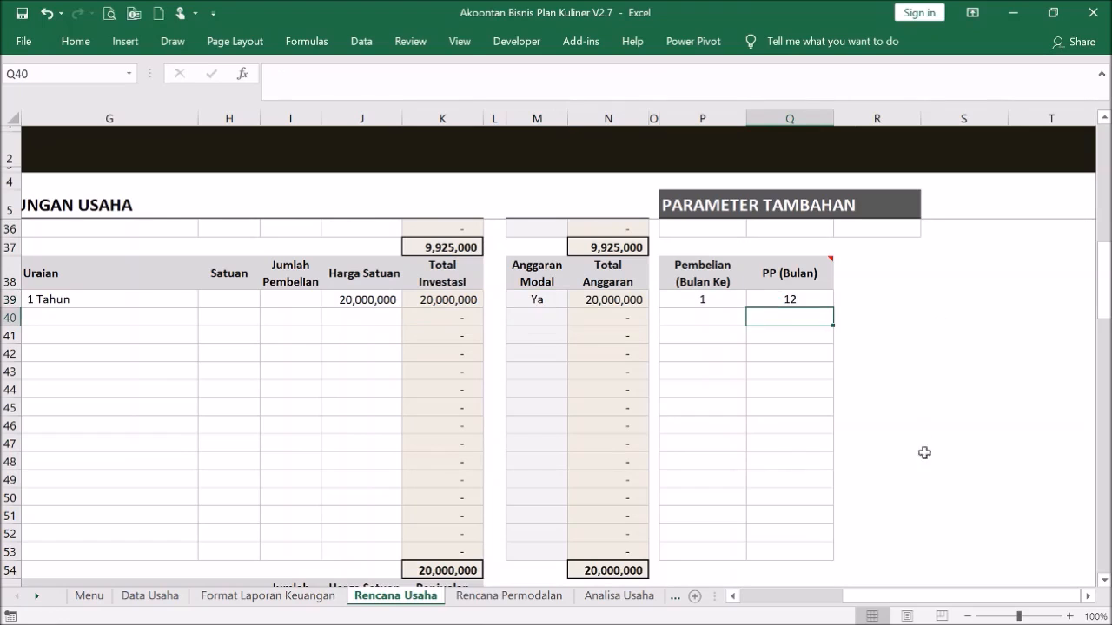
# Assign the category Beban Sewa Tempat to the second non-asset investment row
pyautogui.moveTo(938, 596); pyautogui.dragTo(833, 596)
pyautogui.click(206, 314)
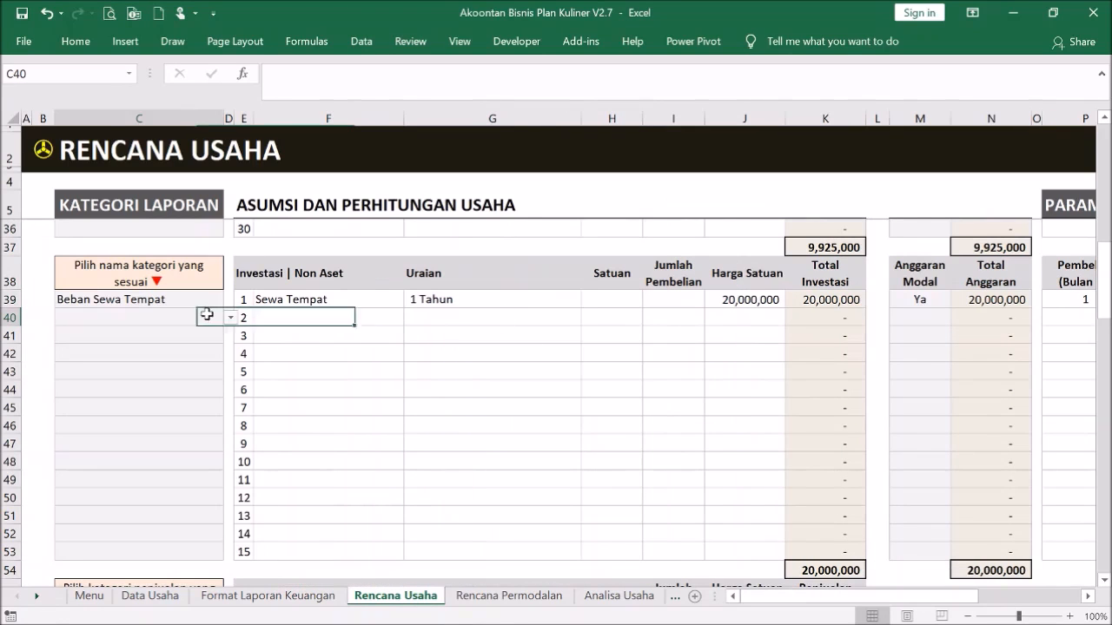
pyautogui.click(230, 319)
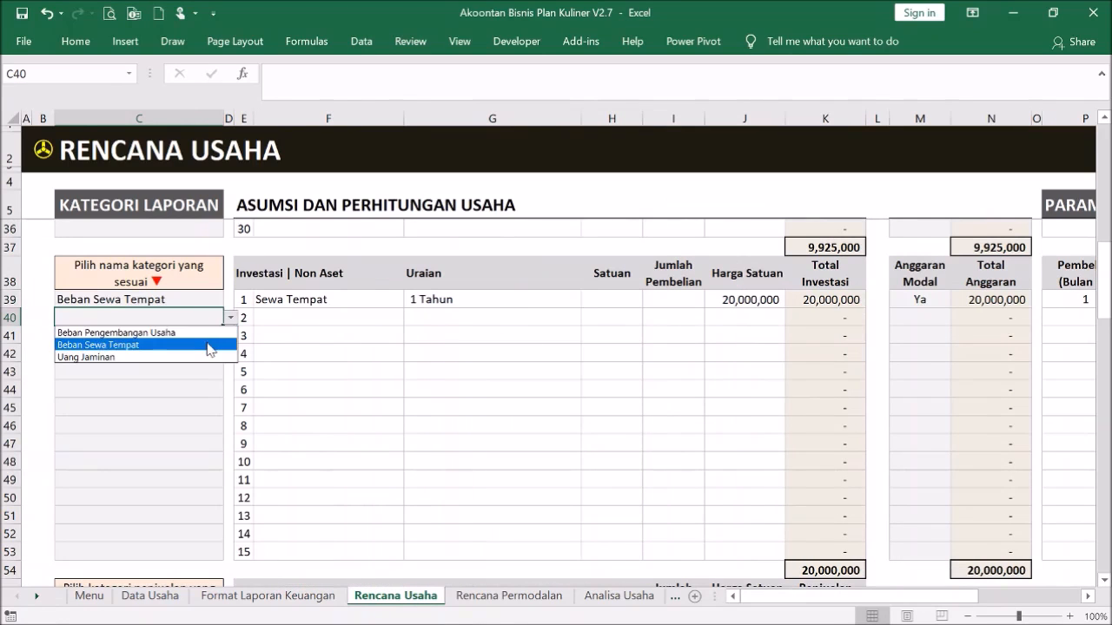
pyautogui.click(211, 345)
# Copy the first Sewa Tempat entry, from its name through its Harga Satuan, into the second non-asset row
pyautogui.click(332, 316)
pyautogui.click(334, 299)
pyautogui.moveTo(334, 298); pyautogui.dragTo(752, 299)
pyautogui.hotkey('ctrl', 'c')
pyautogui.click(354, 320)
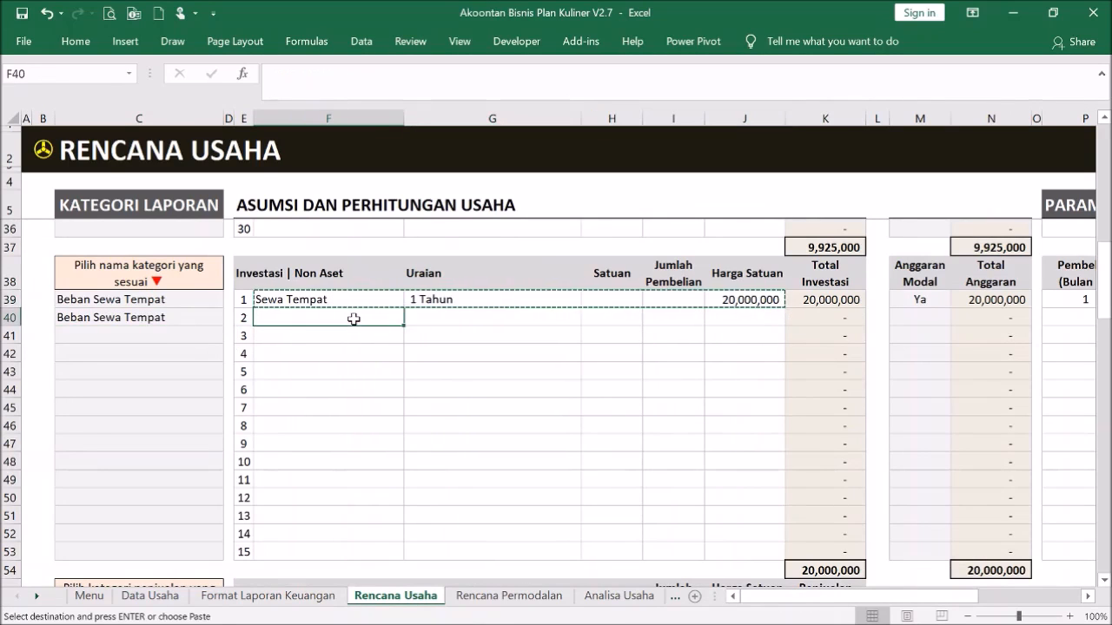
pyautogui.hotkey('ctrl', 'v')
# Set the Anggaran Modal of the second Sewa Tempat row to Tidak
pyautogui.click(928, 318)
pyautogui.click(957, 318)
pyautogui.click(930, 342)
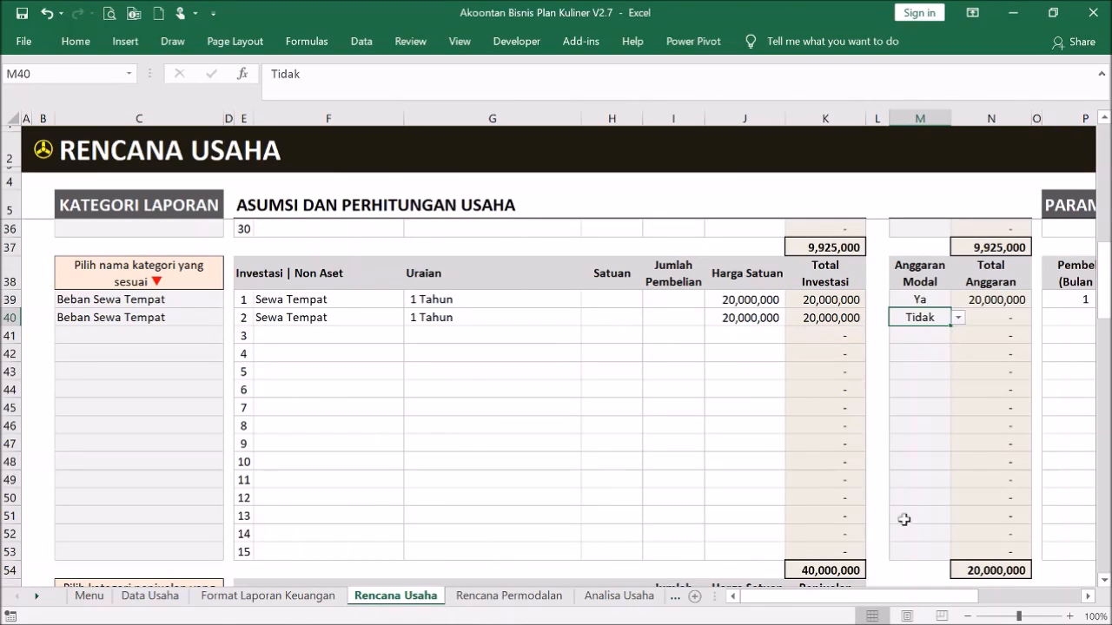
# Set Pembelian (Bulan Ke) to 13 and PP (Bulan) to 12 for the second Sewa Tempat row
pyautogui.moveTo(882, 595); pyautogui.dragTo(1101, 600)
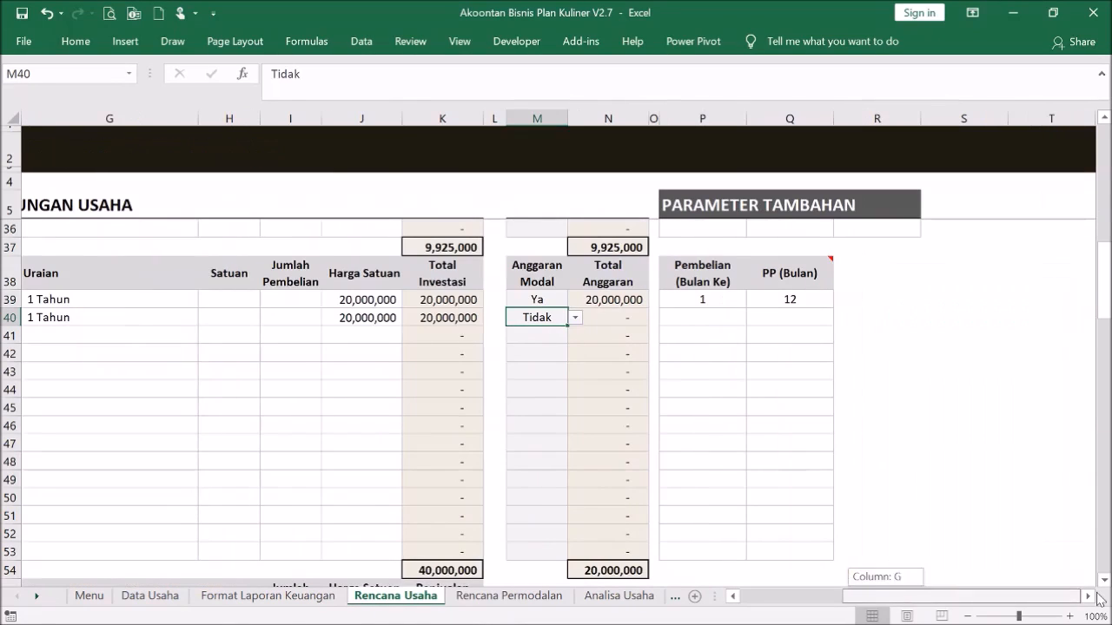
pyautogui.click(730, 315)
pyautogui.write('13')
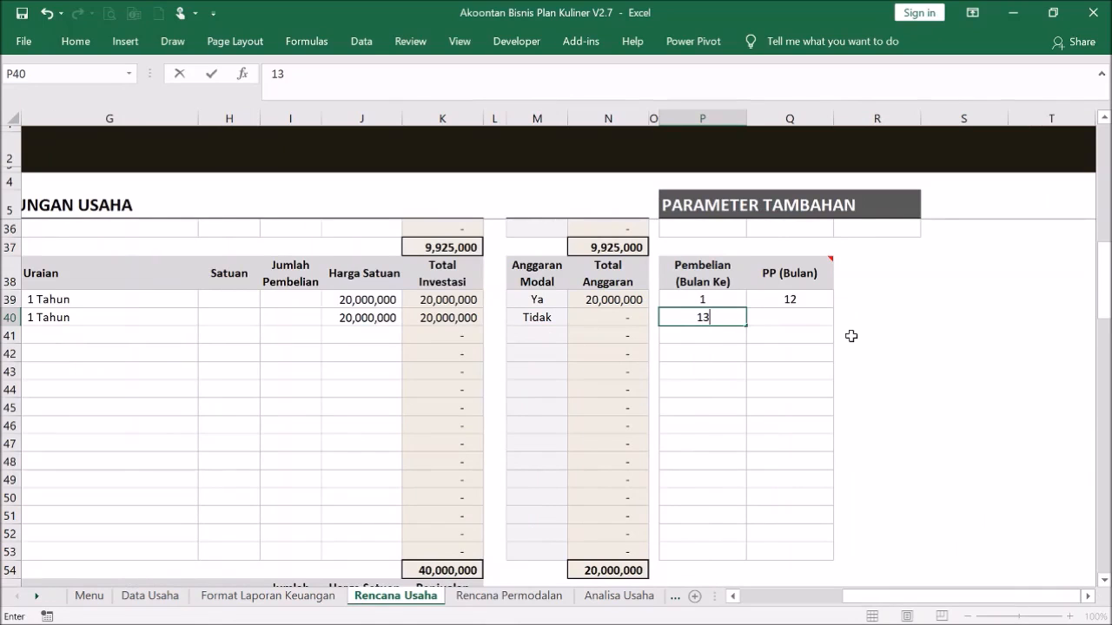
pyautogui.press('Return')
pyautogui.click(813, 315)
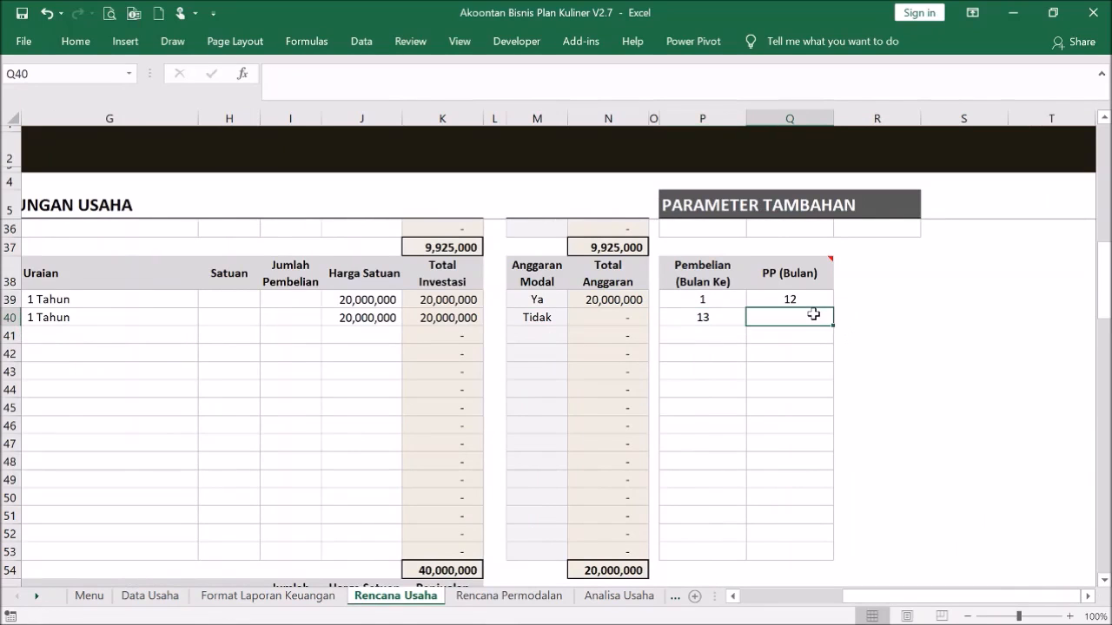
pyautogui.write('12')
pyautogui.press('Return')
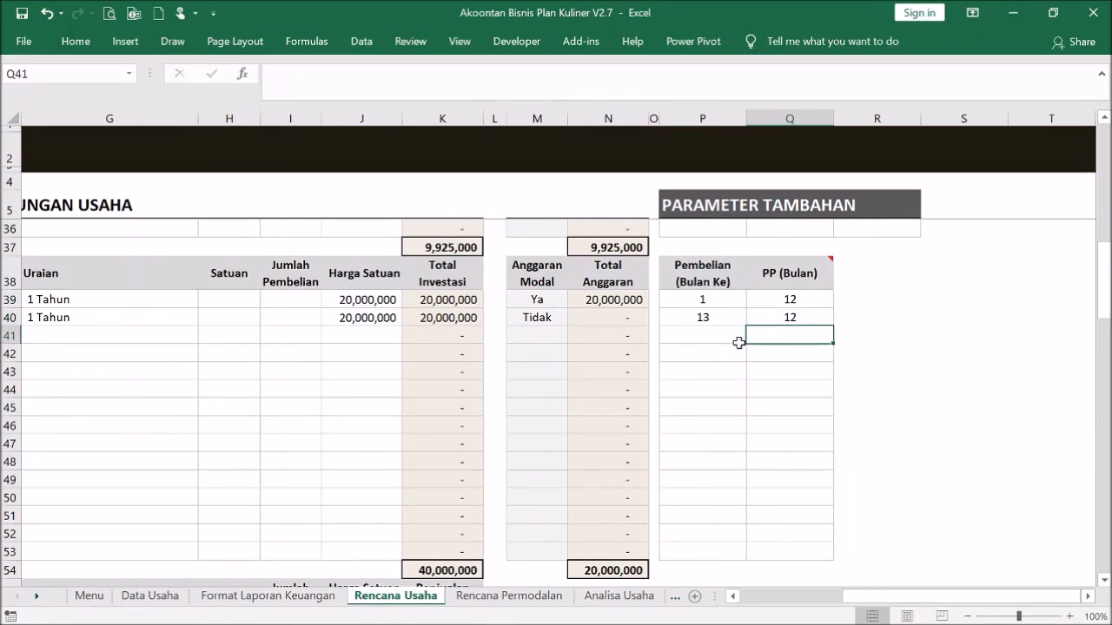
pyautogui.click(738, 315)
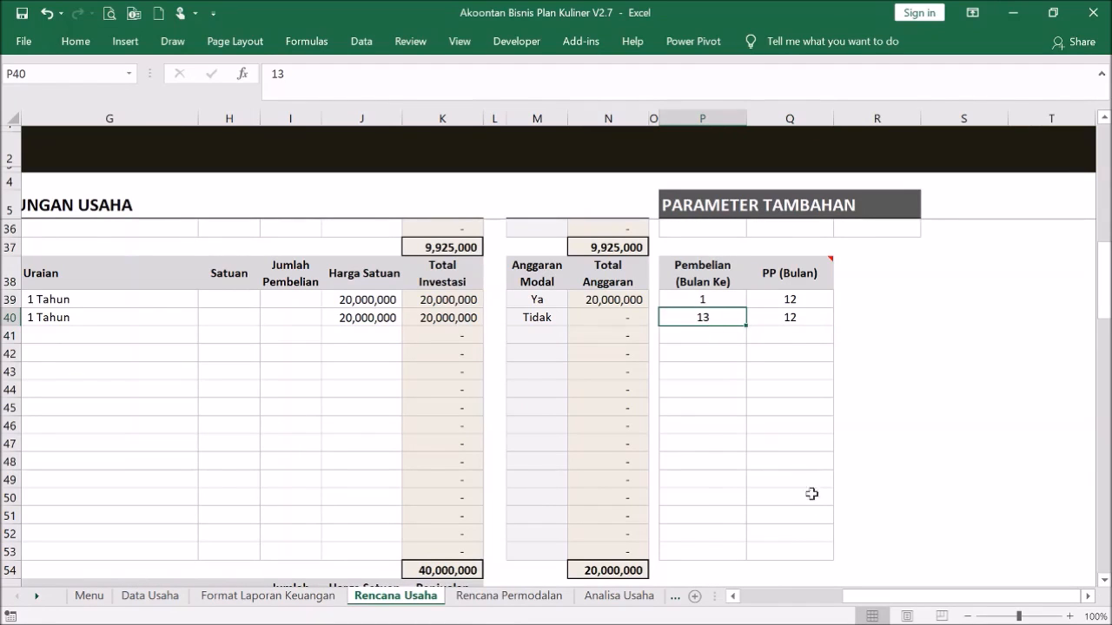
# Enter Penjualan Kopi Hitam and Penjualan Kopi Mixed as the first two items of the Penjualan table
pyautogui.moveTo(960, 596); pyautogui.dragTo(857, 595)
pyautogui.scroll(3, 339, 333)
pyautogui.scroll(-3, 339, 334)
pyautogui.scroll(-3, 364, 287)
pyautogui.scroll(-2, 364, 284)
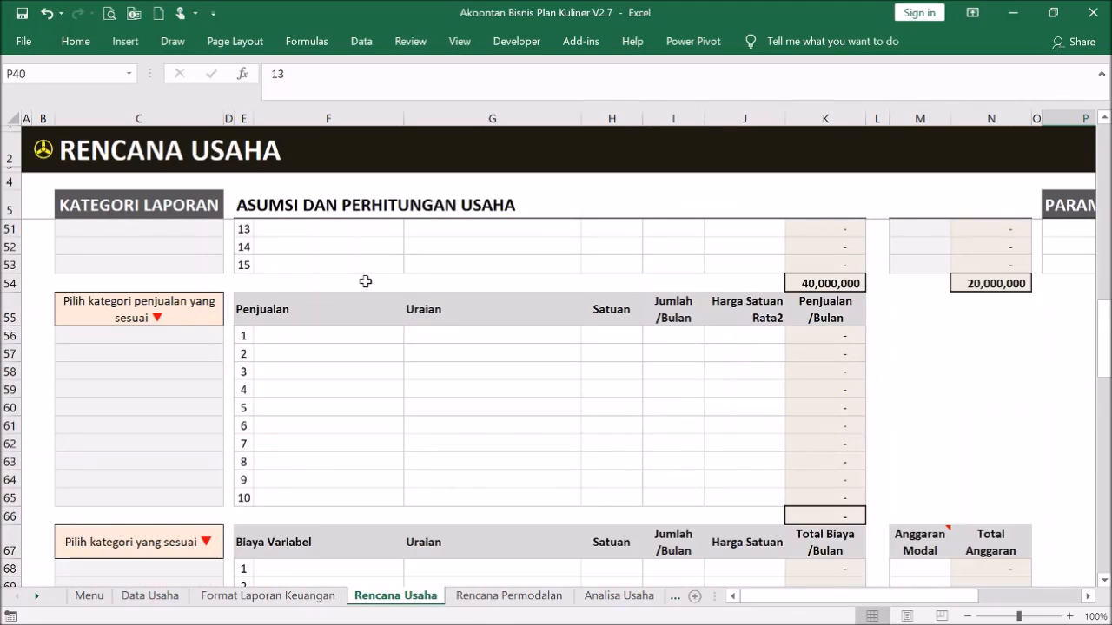
pyautogui.click(345, 337)
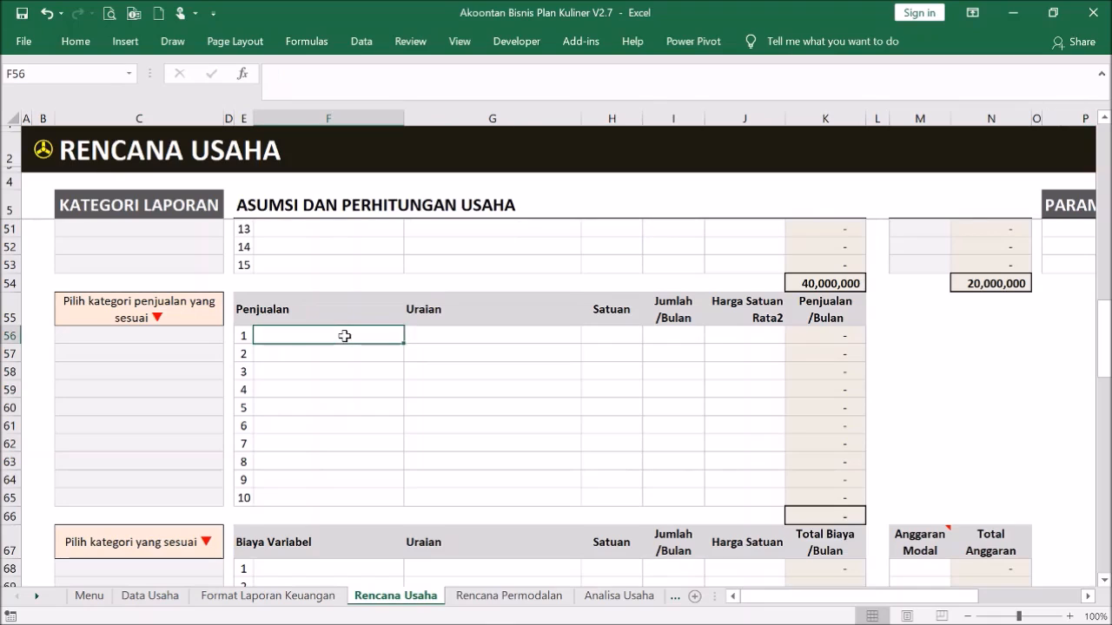
pyautogui.write('Penjualan ')
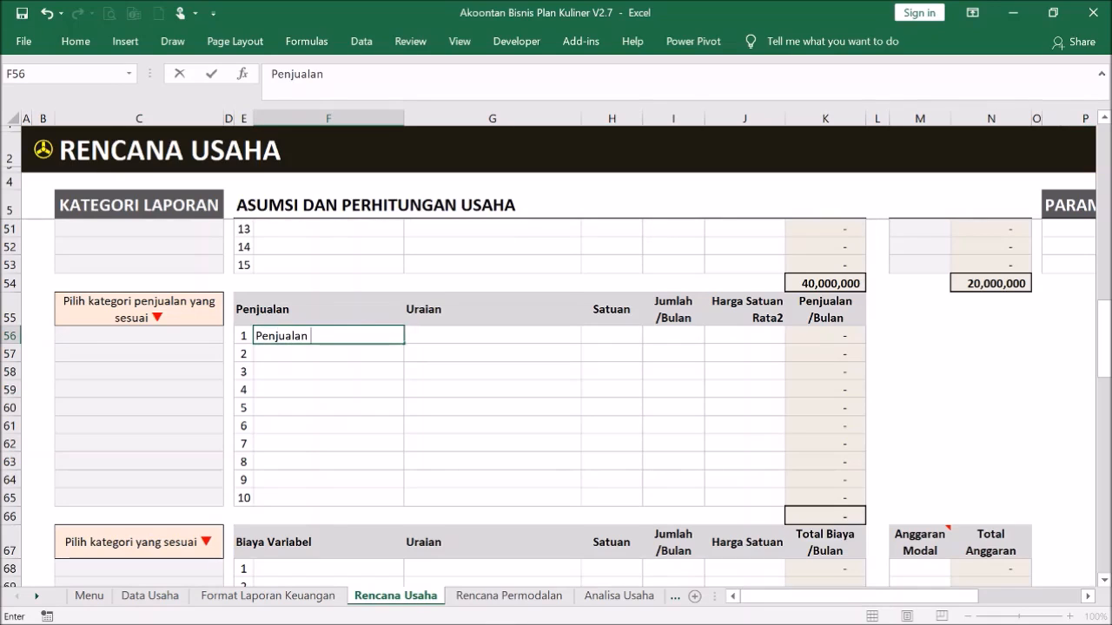
pyautogui.write('Kopi Hitam')
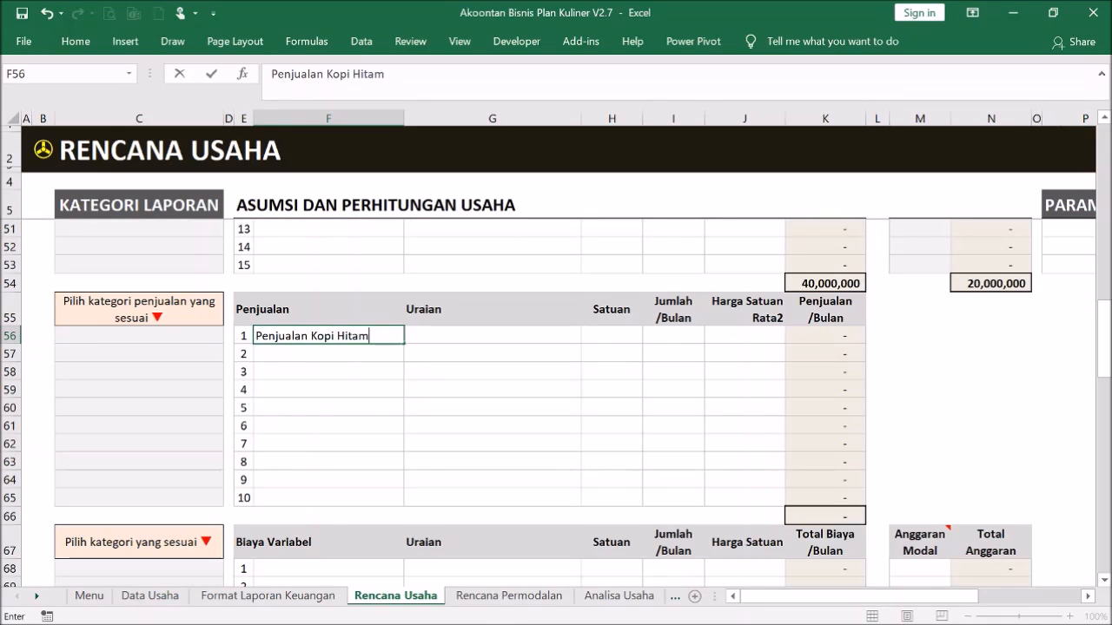
pyautogui.press('Return')
pyautogui.write('Penjualan')
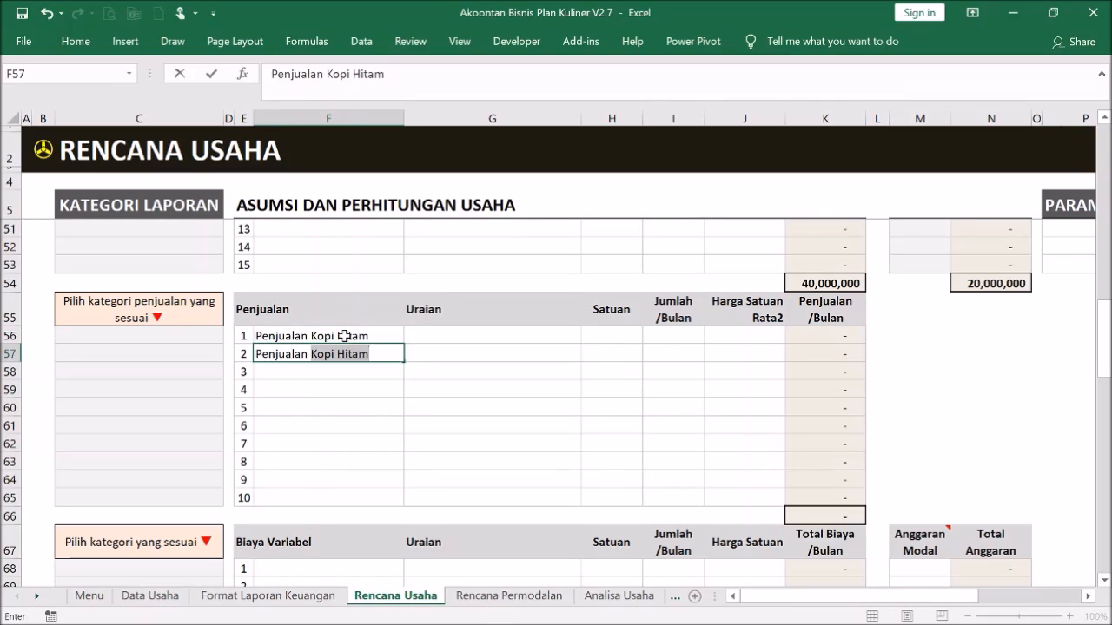
pyautogui.write(' Kopi Mixed')
pyautogui.press('Return')
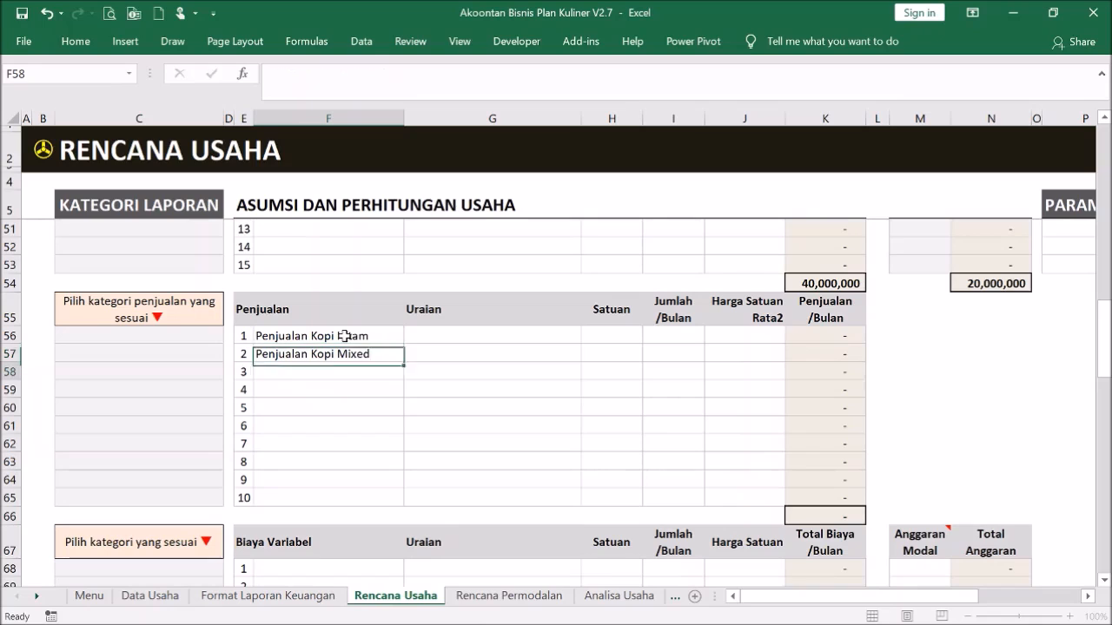
# Assign the category Pendapatan Menu Kopi to both the Kopi Hitam and Kopi Mixed sales rows
pyautogui.click(206, 336)
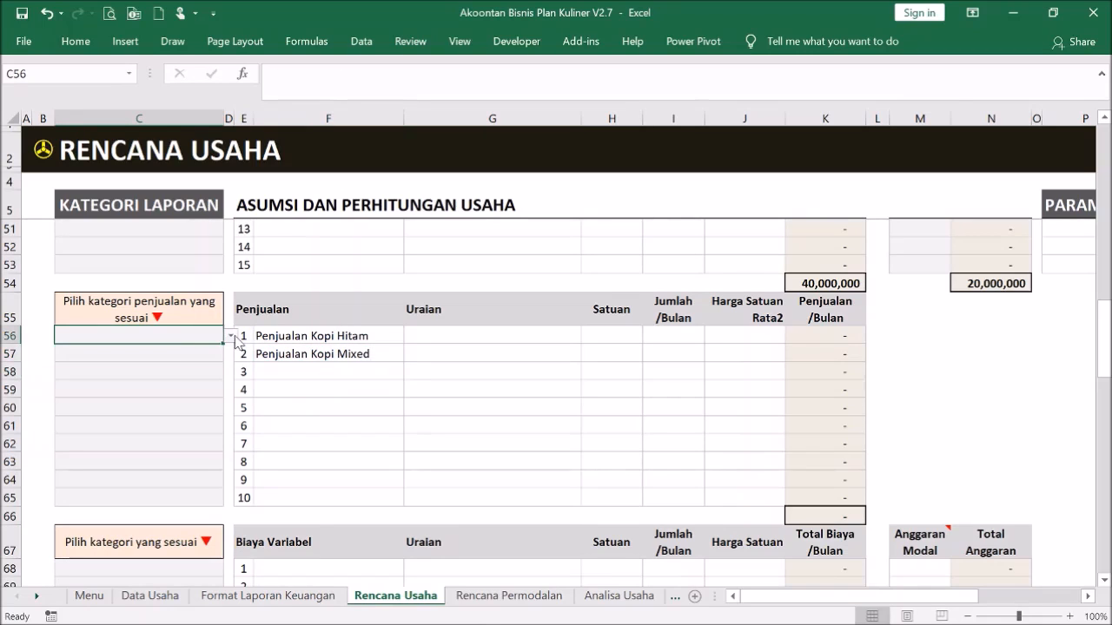
pyautogui.click(232, 336)
pyautogui.click(218, 351)
pyautogui.click(209, 355)
pyautogui.click(230, 355)
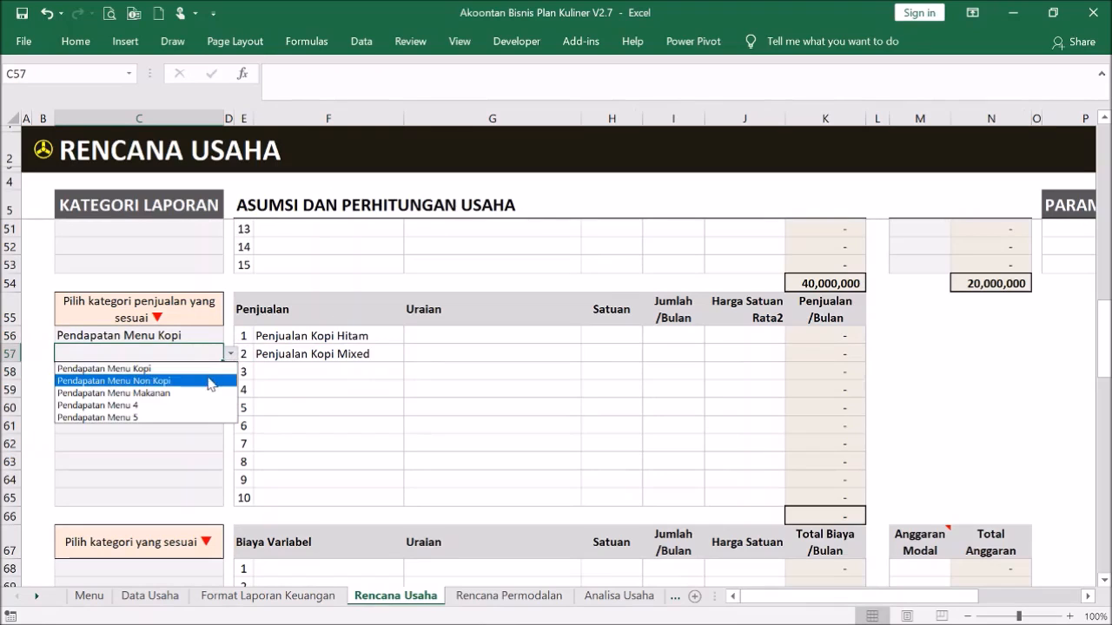
pyautogui.click(209, 365)
pyautogui.click(328, 405)
pyautogui.click(622, 339)
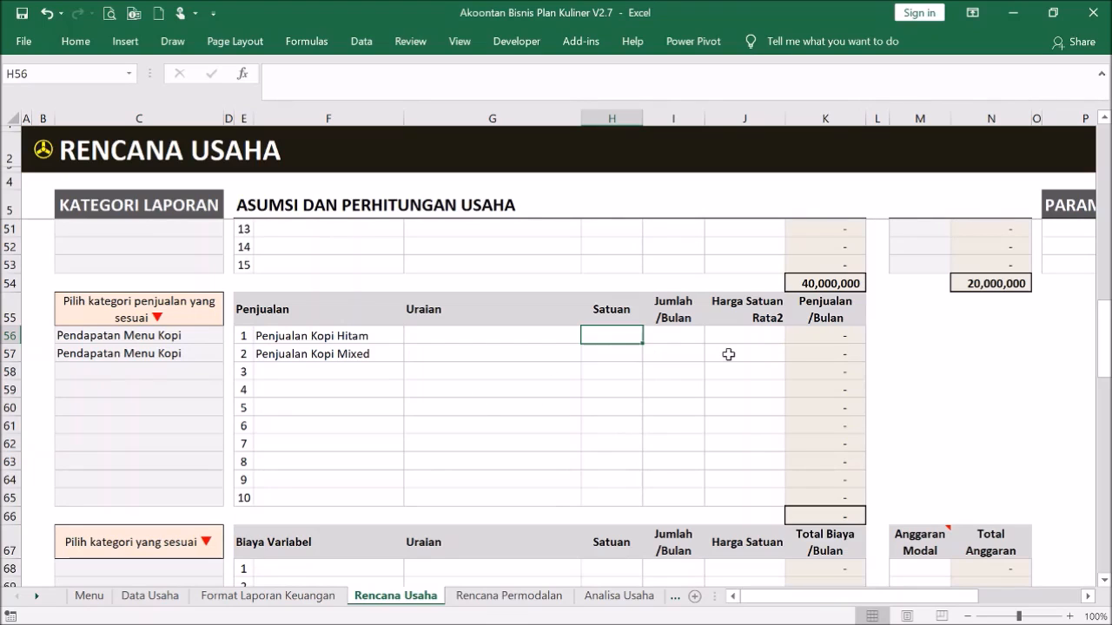
pyautogui.moveTo(758, 331); pyautogui.dragTo(763, 356)
pyautogui.moveTo(616, 337); pyautogui.dragTo(671, 352)
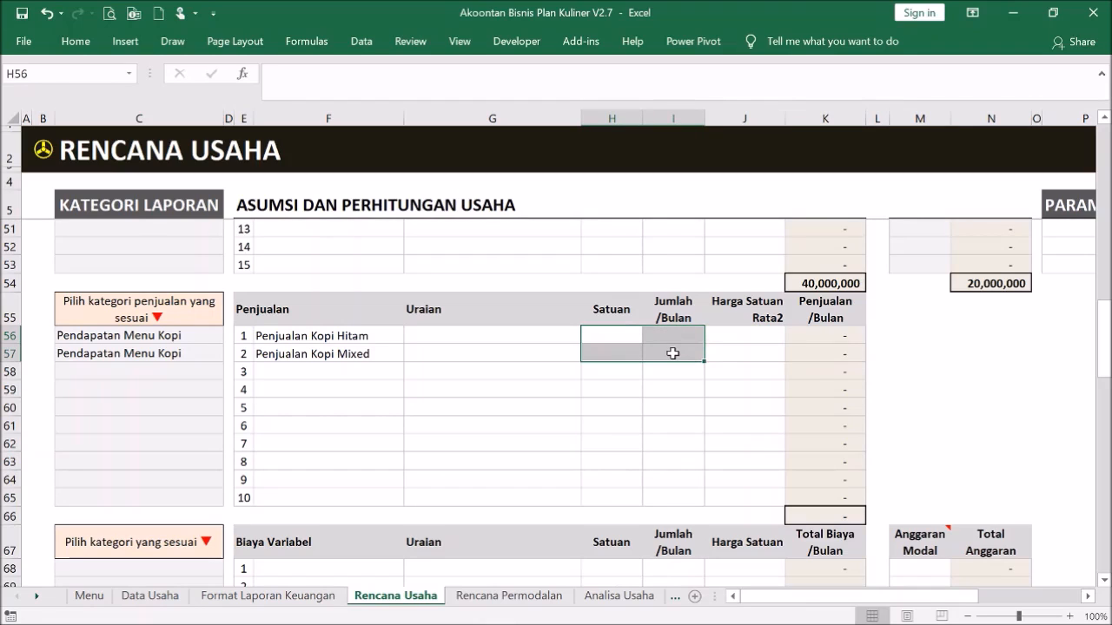
# Return to the workbook's main menu and open the Harga Pokok Produksi helper table
pyautogui.click(42, 154)
pyautogui.click(42, 154)
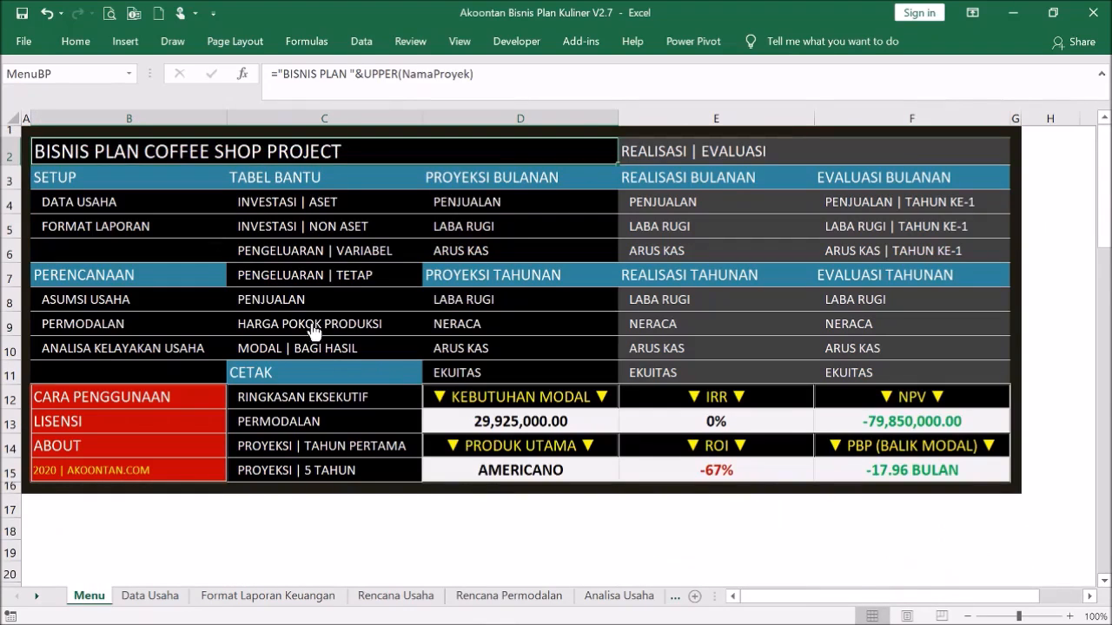
pyautogui.click(310, 323)
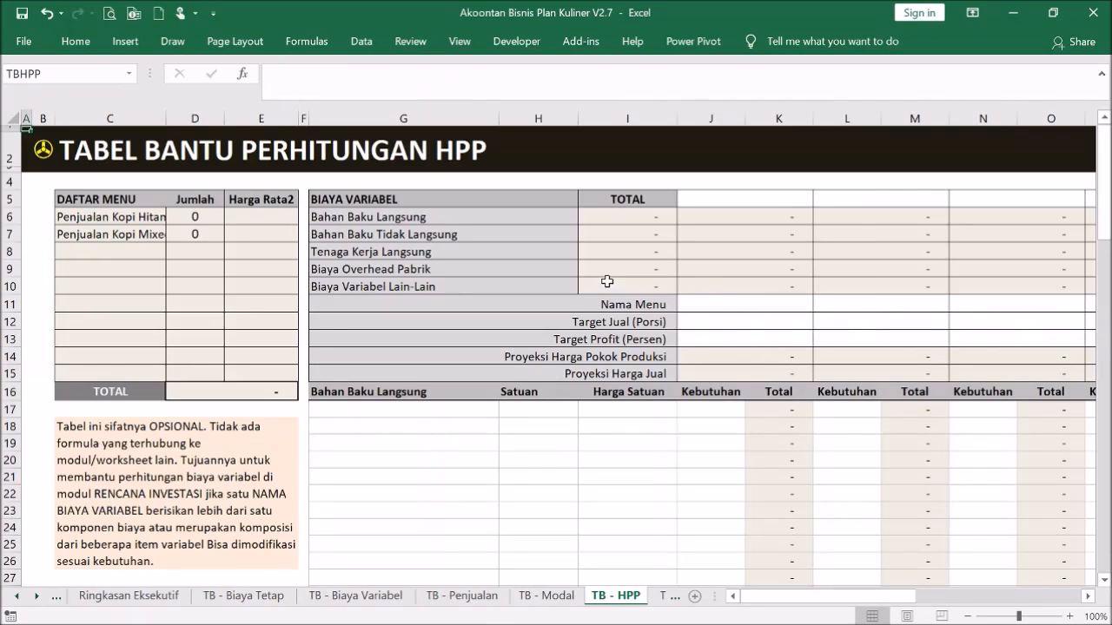
pyautogui.click(406, 410)
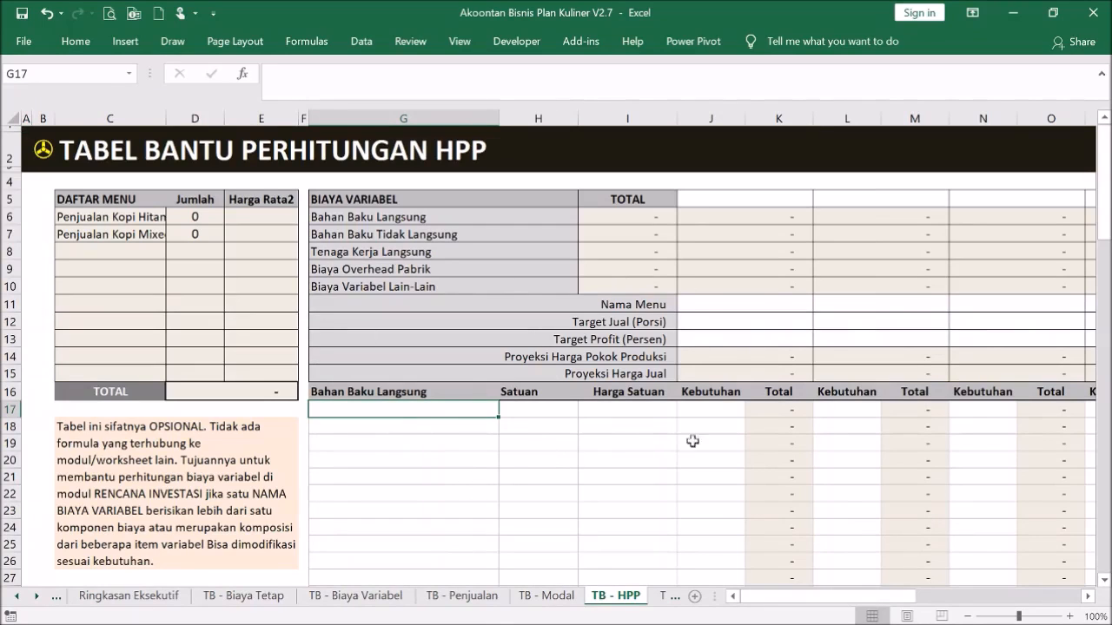
# Define the first menu as AMERICANO with a Target Jual of 300 portions and a Target Profit of 40%
pyautogui.click(759, 304)
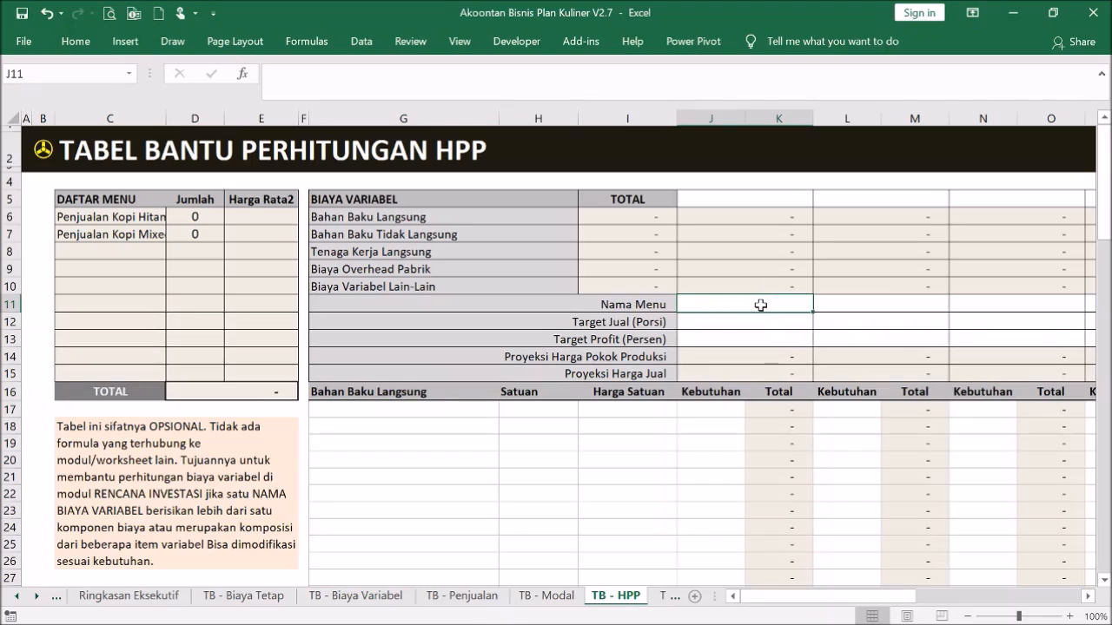
pyautogui.write('AMERICANO')
pyautogui.press('Return')
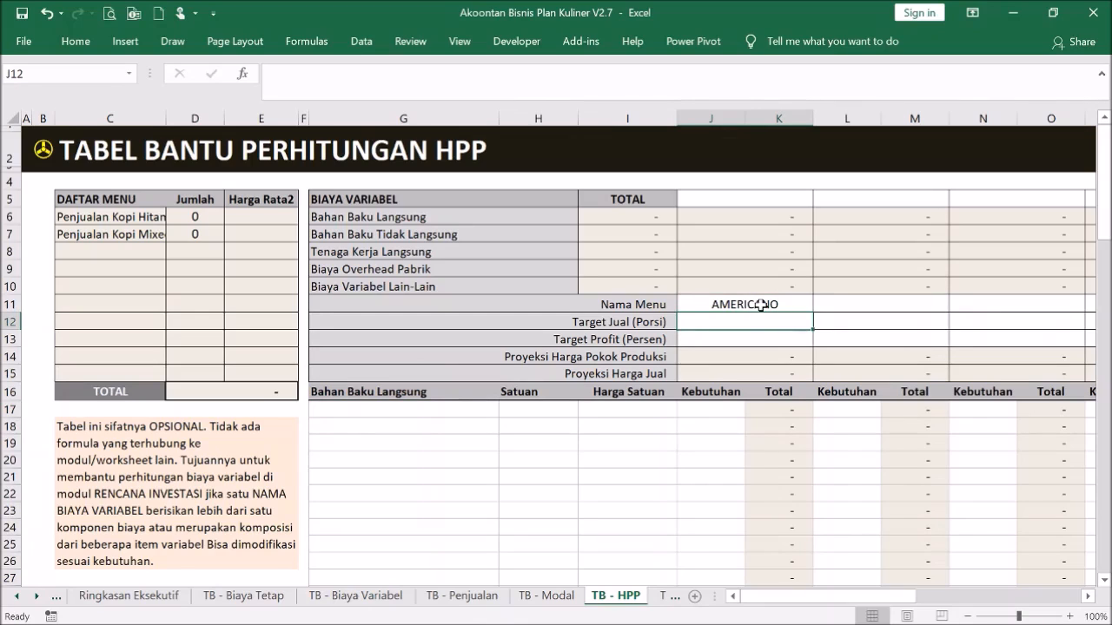
pyautogui.write('300')
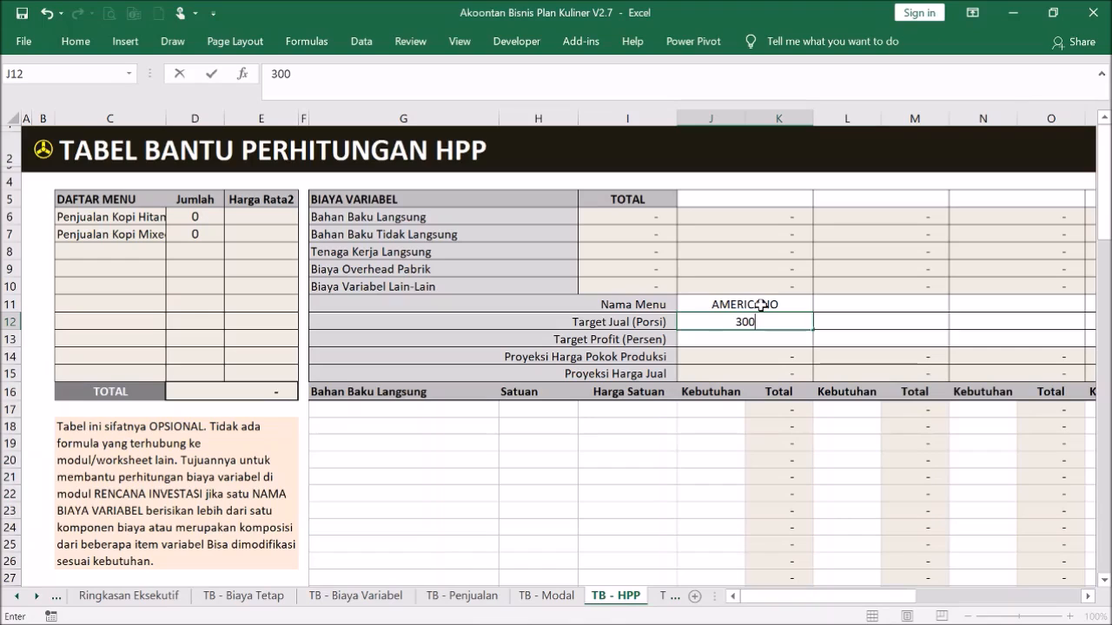
pyautogui.press('Return')
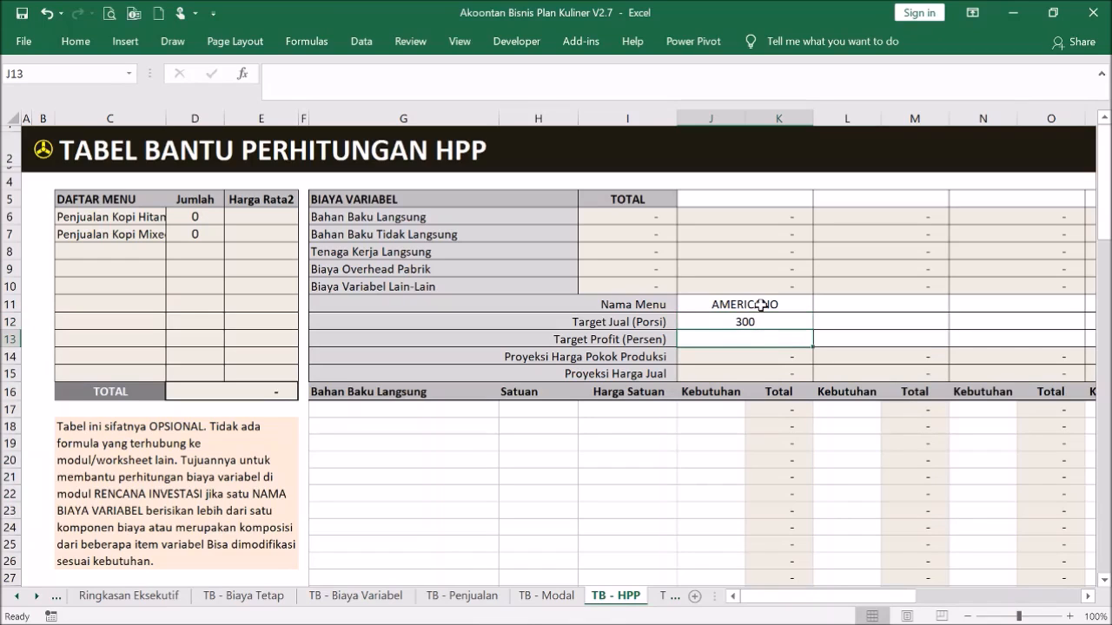
pyautogui.write('40')
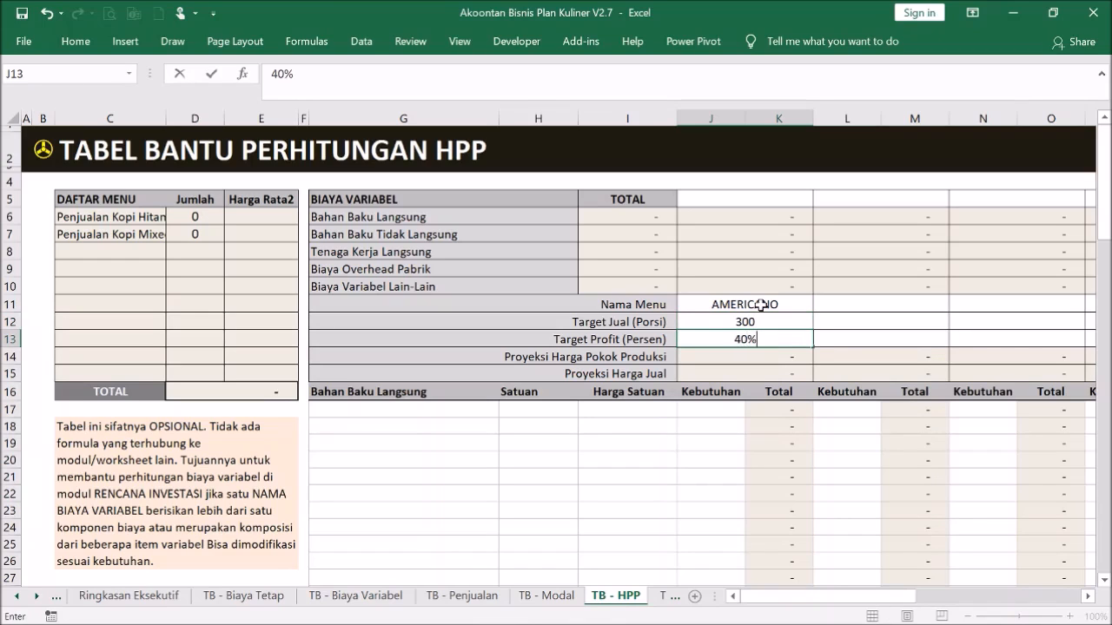
pyautogui.press('Return')
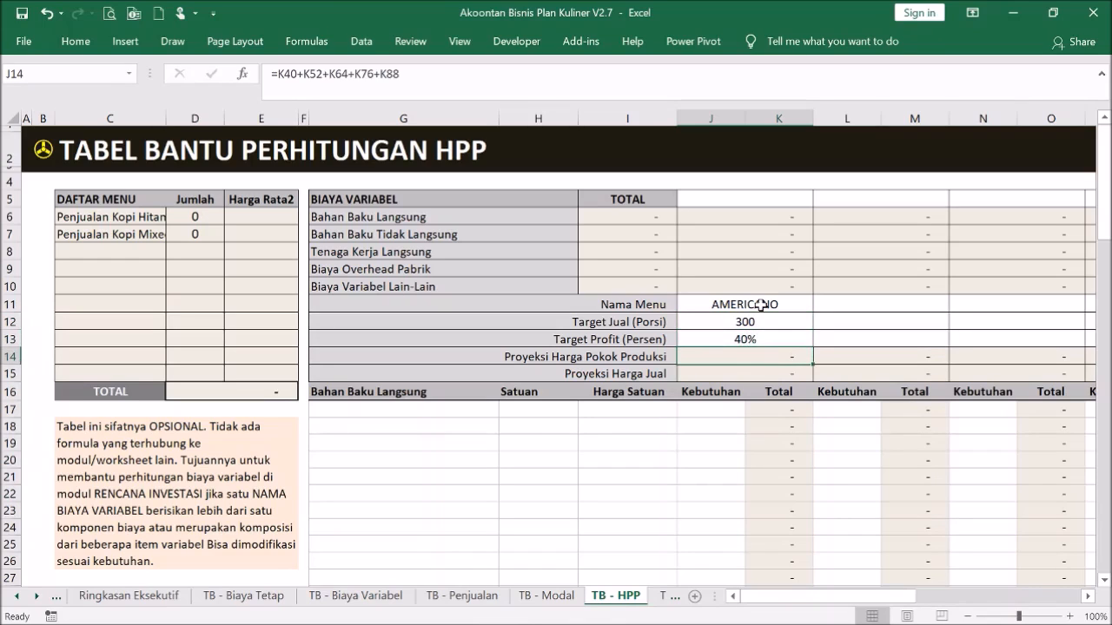
pyautogui.click(464, 412)
pyautogui.scroll(-1, 509, 461)
pyautogui.scroll(1, 509, 460)
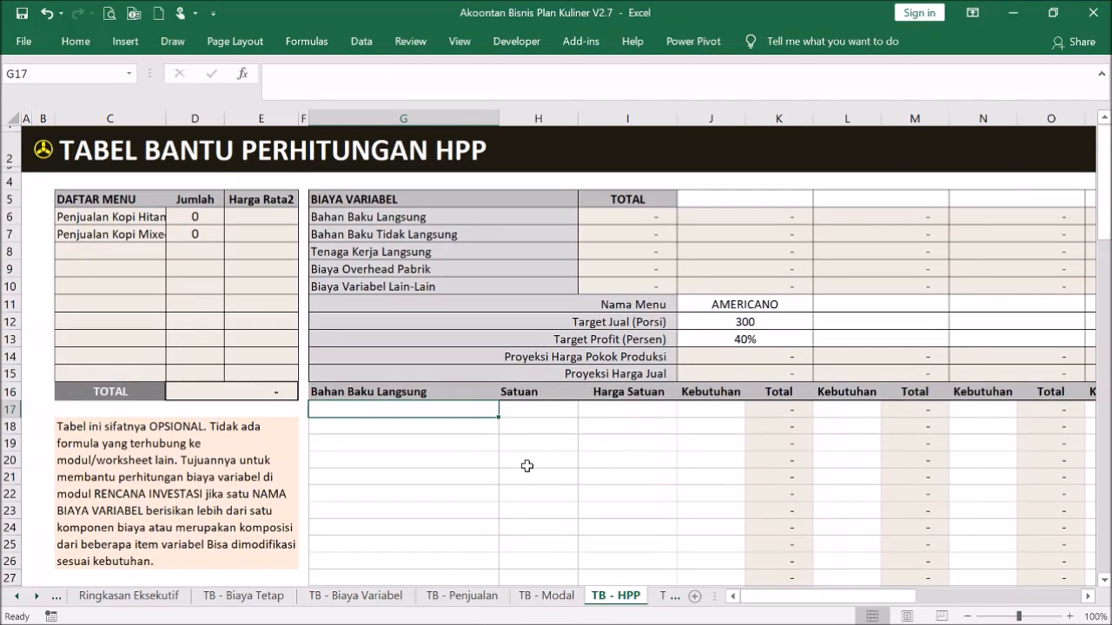
pyautogui.click(527, 466)
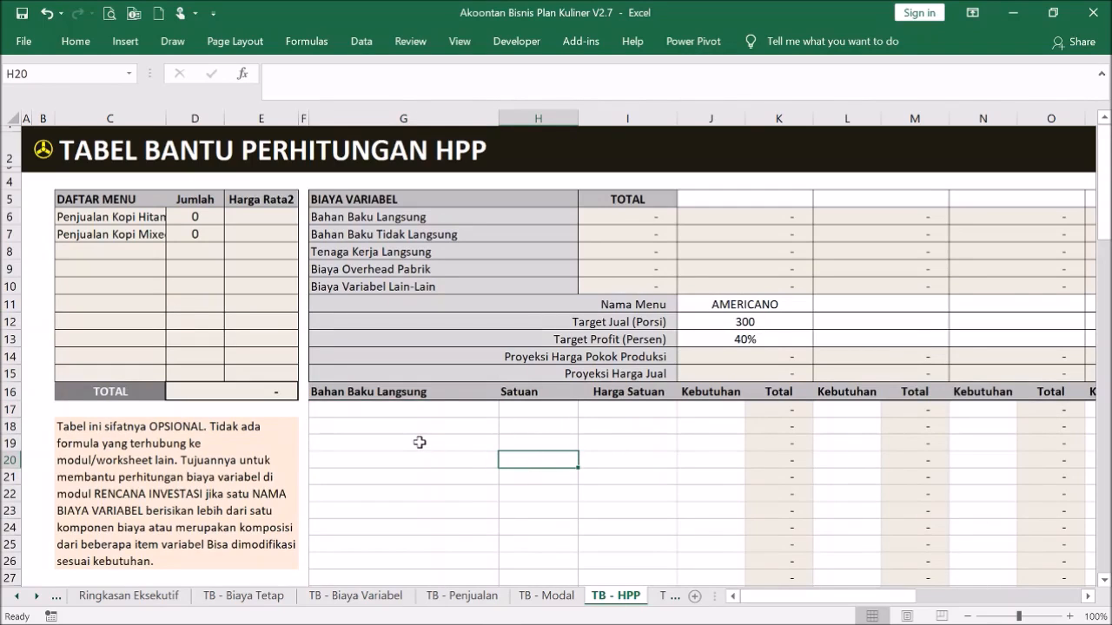
# Paste the copied raw-material list with its units, unit prices and AMERICANO quantities as values into the Bahan Baku Langsung table
pyautogui.hotkey('ctrl', 'c')
pyautogui.click(405, 408)
pyautogui.rightClick(406, 408)
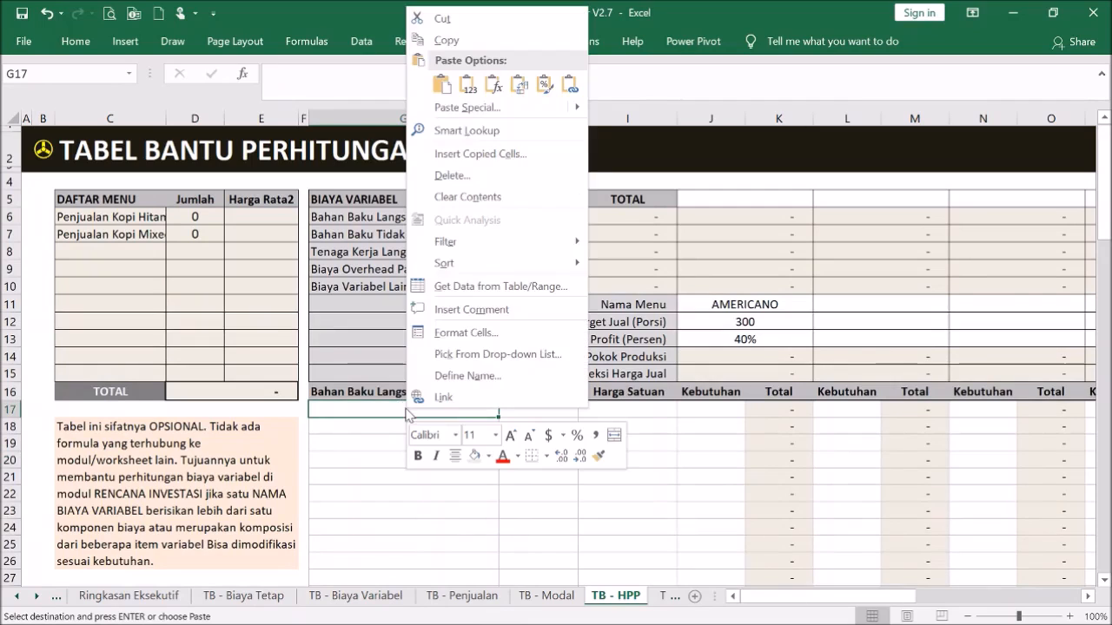
pyautogui.click(467, 85)
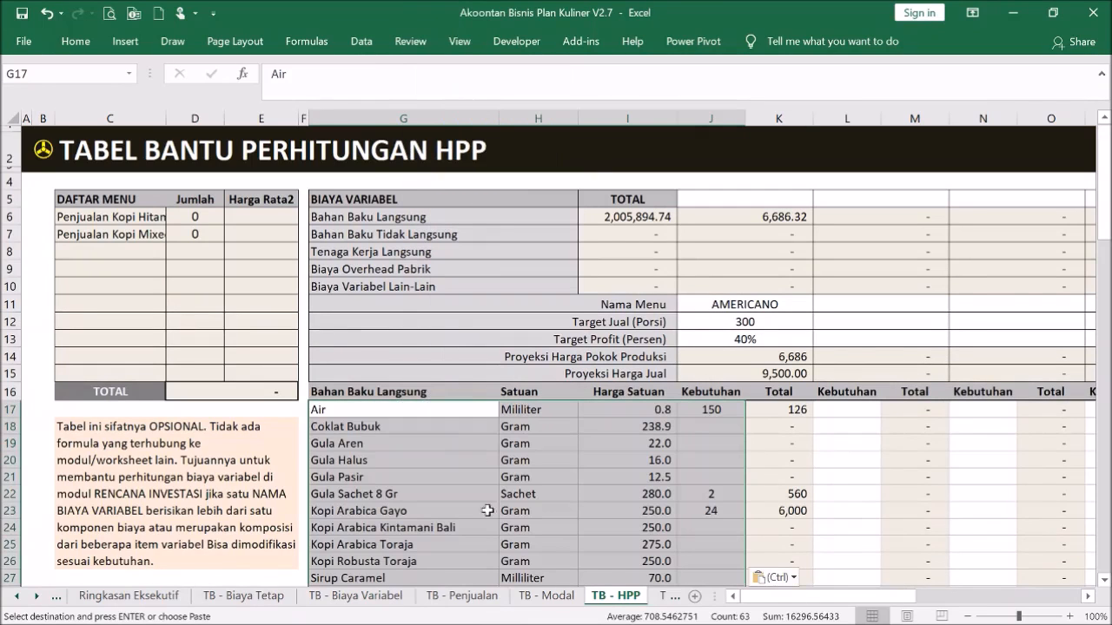
# Review the pasted Bahan Baku Langsung rows, checking the ingredient names, Satuan, Harga Satuan and Kebutuhan columns
pyautogui.click(446, 513)
pyautogui.scroll(-1, 593, 472)
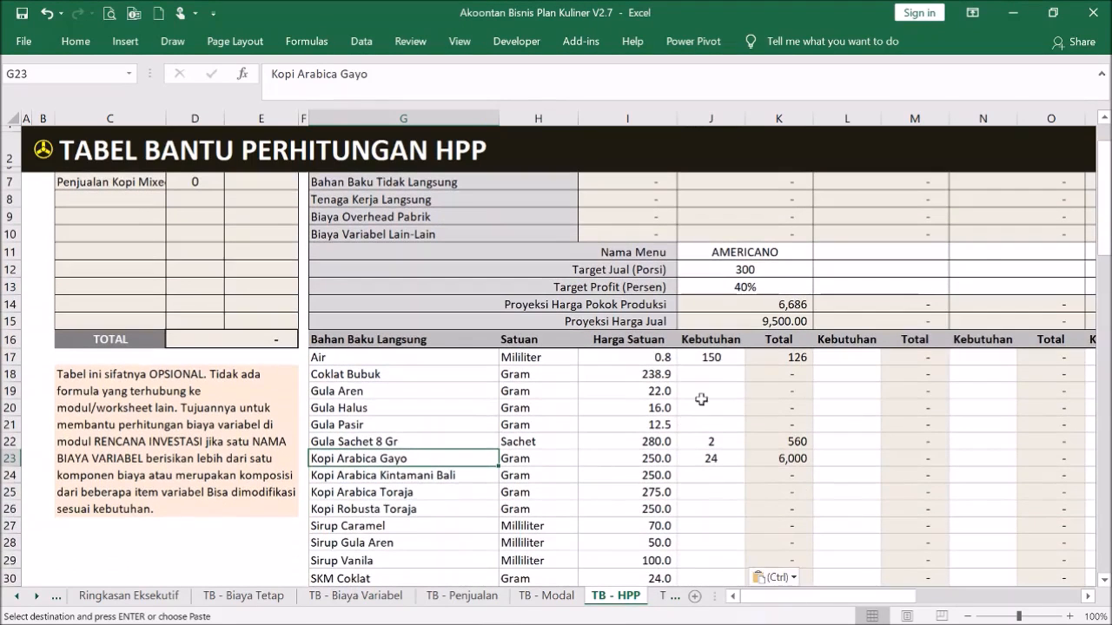
pyautogui.click(707, 396)
pyautogui.click(387, 392)
pyautogui.moveTo(382, 374); pyautogui.dragTo(399, 500)
pyautogui.moveTo(536, 406); pyautogui.dragTo(566, 540)
pyautogui.moveTo(620, 410); pyautogui.dragTo(622, 524)
pyautogui.moveTo(619, 388); pyautogui.dragTo(627, 475)
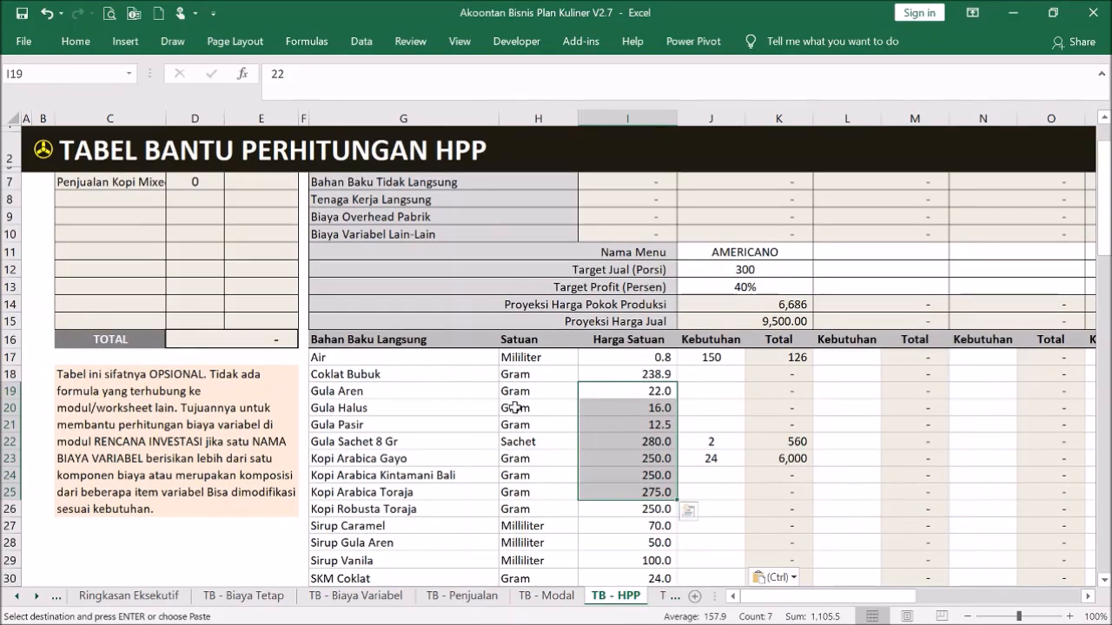
pyautogui.click(661, 423)
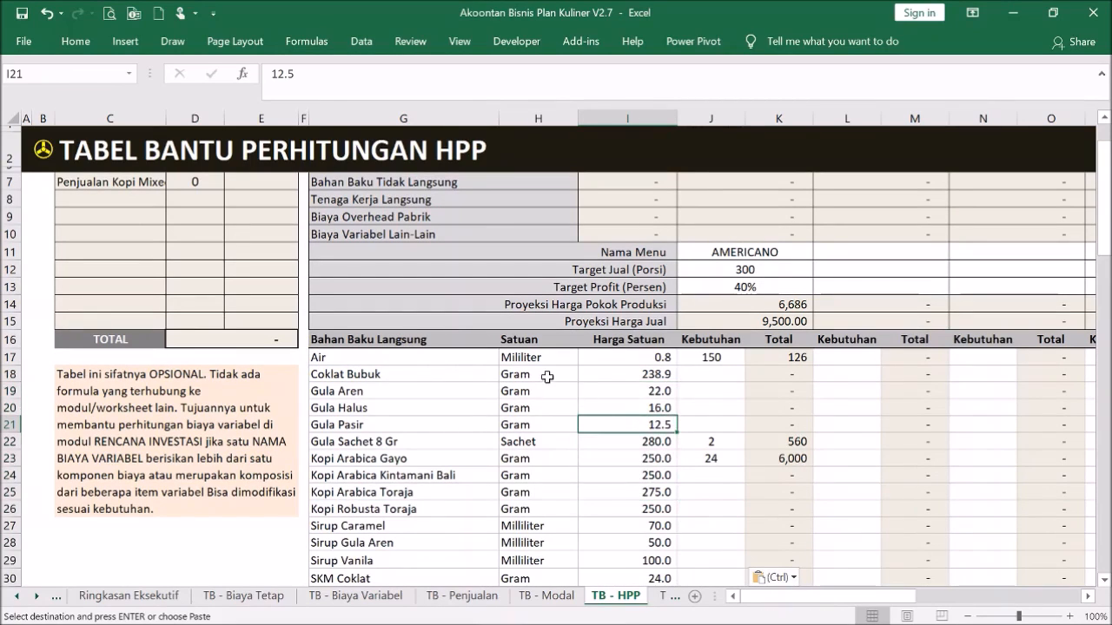
pyautogui.click(721, 359)
pyautogui.scroll(-7, 717, 456)
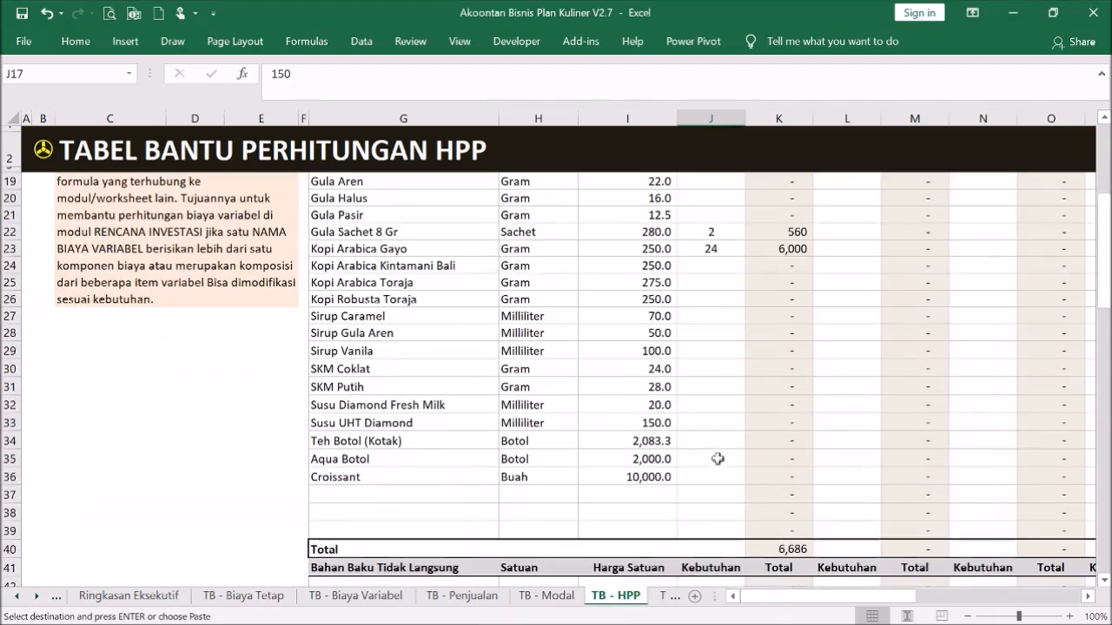
pyautogui.scroll(7, 625, 416)
pyautogui.scroll(-6, 627, 404)
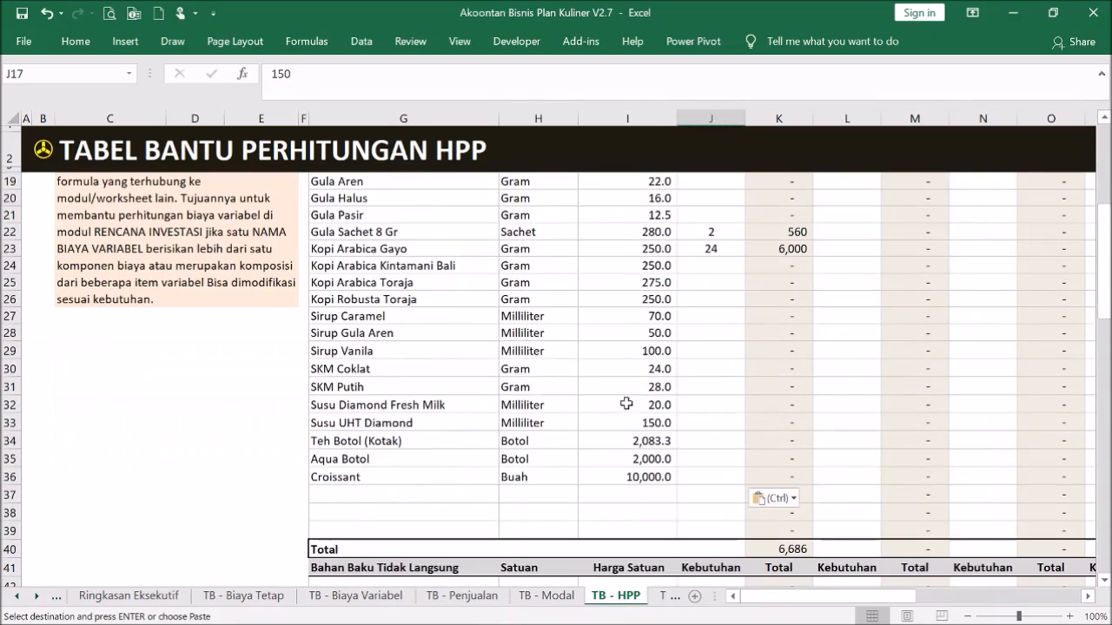
# Paste Tissue, Drink Holder, Paper Cup 8 Oz, Sedotan Pipih and Kantong Plastik Gelas with their data as values into Bahan Baku Tidak Langsung
pyautogui.scroll(-2, 627, 397)
pyautogui.click(446, 383)
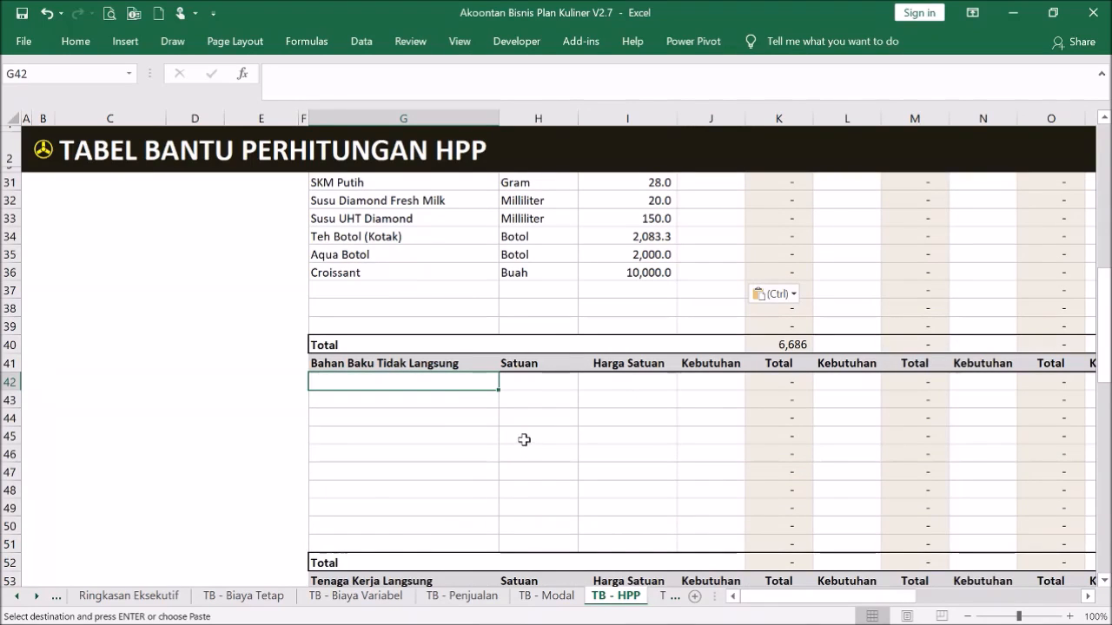
pyautogui.rightClick(402, 380)
pyautogui.click(459, 295)
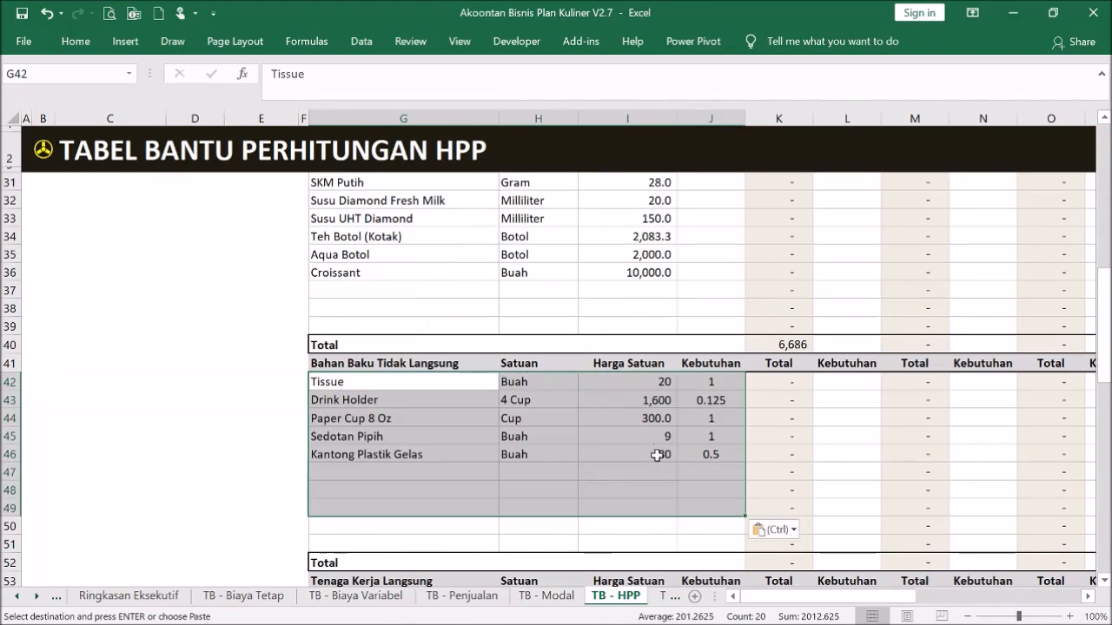
pyautogui.click(660, 469)
# Check AMERICANO's Proyeksi Harga Pokok Produksi and Proyeksi Harga Jual and the formulas behind them
pyautogui.scroll(9, 658, 459)
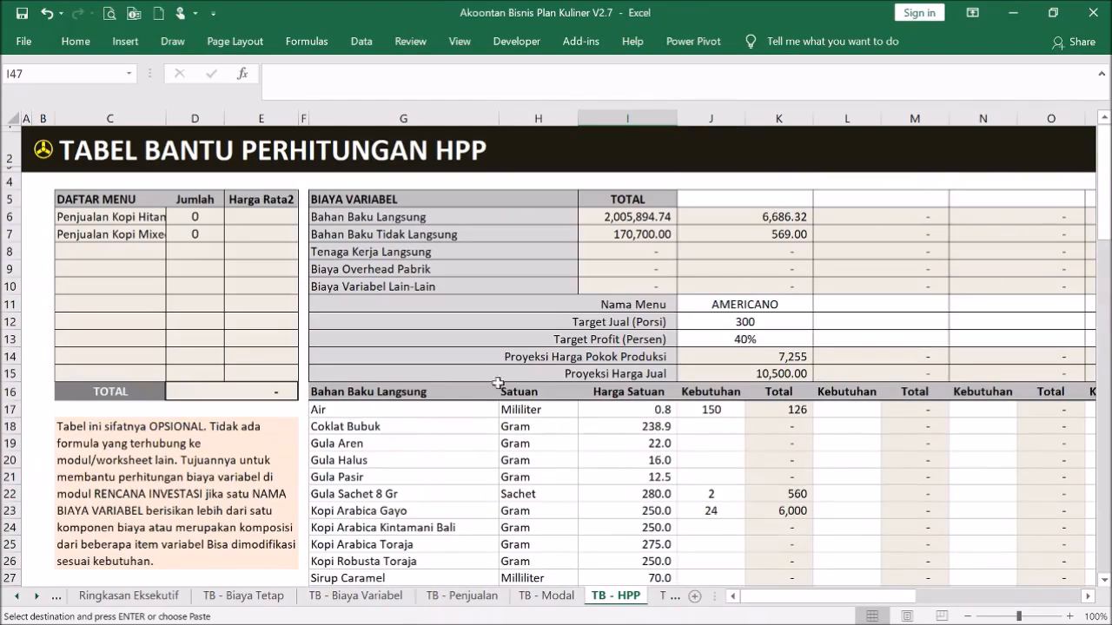
pyautogui.scroll(-1, 594, 424)
pyautogui.scroll(1, 594, 424)
pyautogui.click(710, 351)
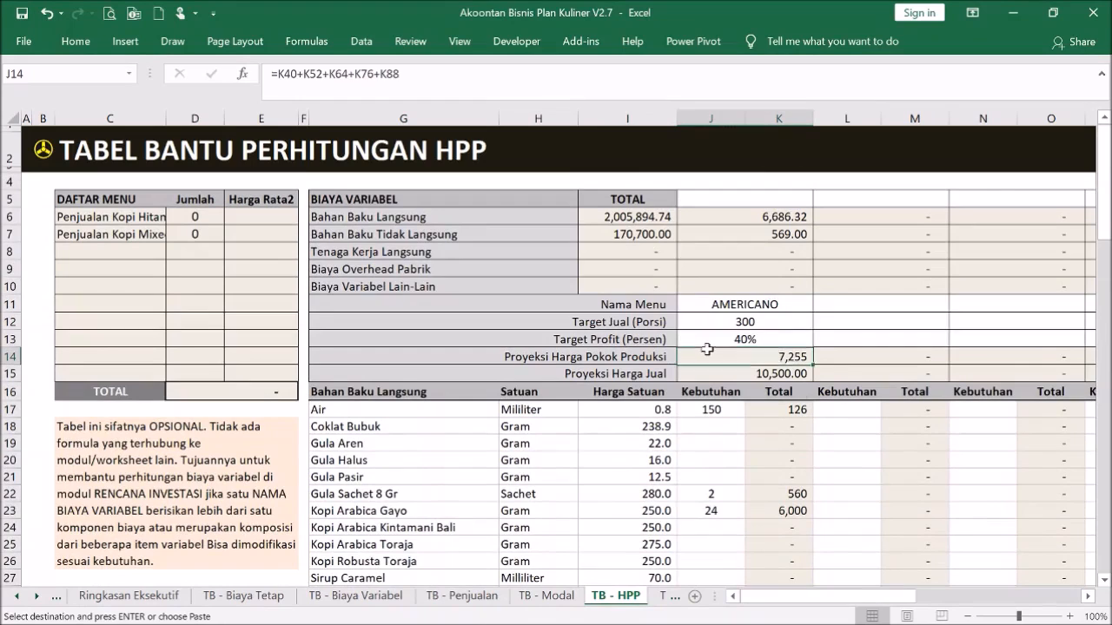
pyautogui.click(782, 374)
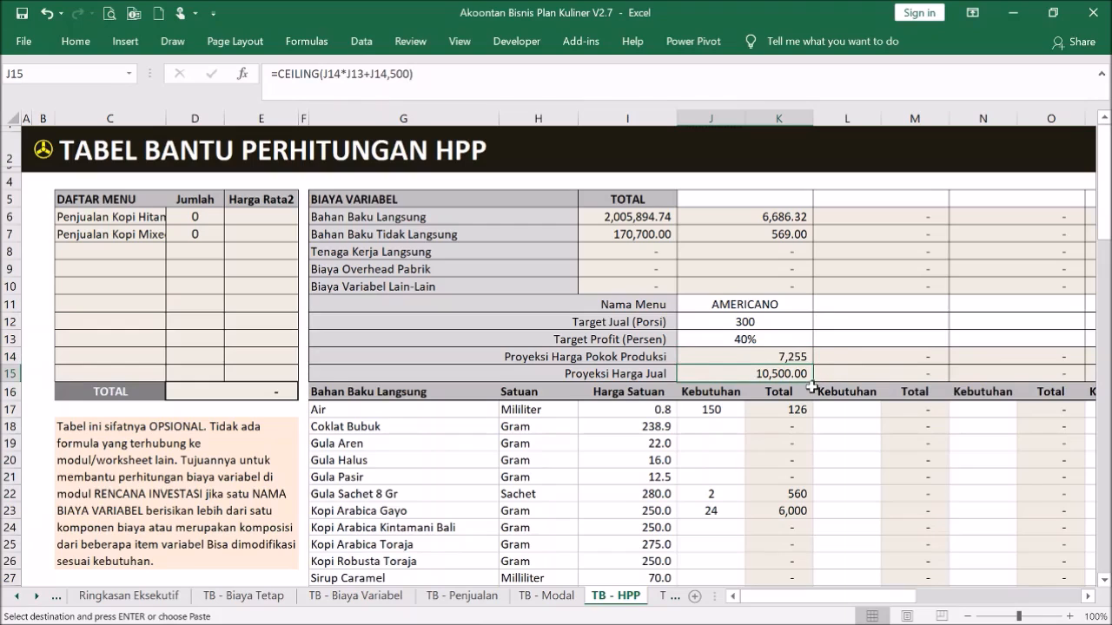
# Assign the AMERICANO column to the sales item Penjualan Kopi Hitam
pyautogui.click(774, 199)
pyautogui.click(818, 200)
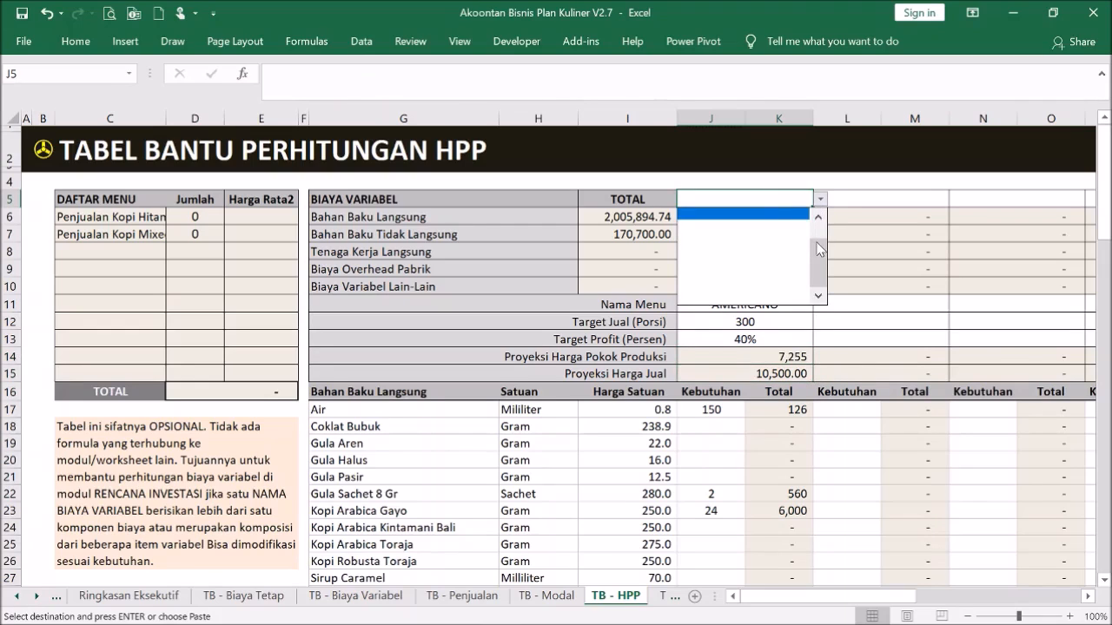
pyautogui.scroll(3, 817, 250)
pyautogui.click(777, 214)
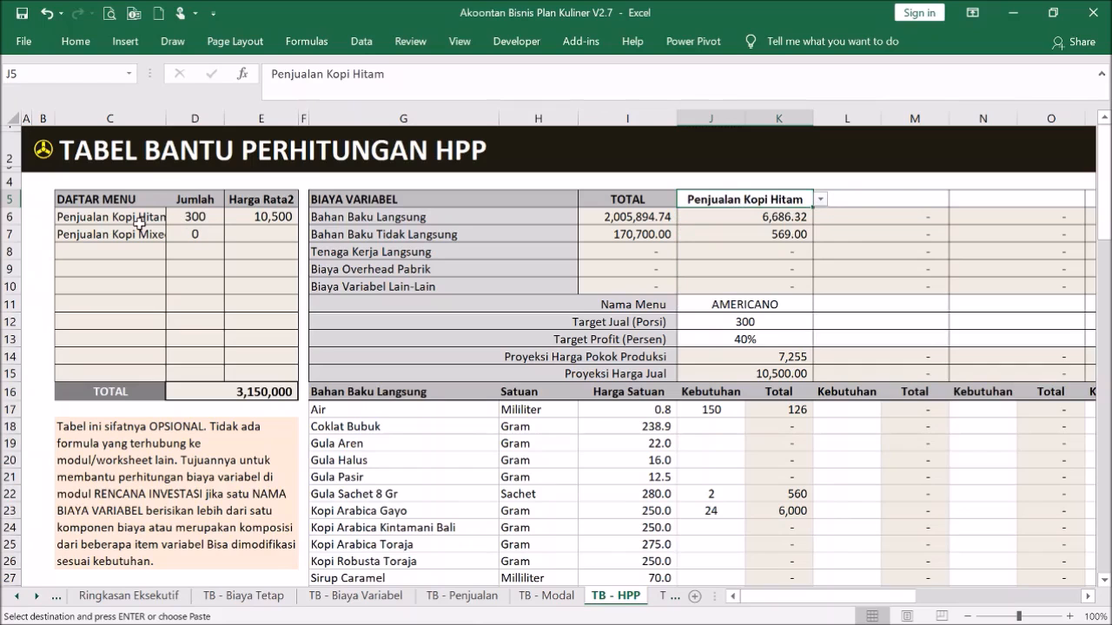
# Open the Asumsi Usaha sheet to examine the Harga Satuan Rata2 cells of the Penjualan table, and return to the main menu
pyautogui.click(42, 150)
pyautogui.click(108, 300)
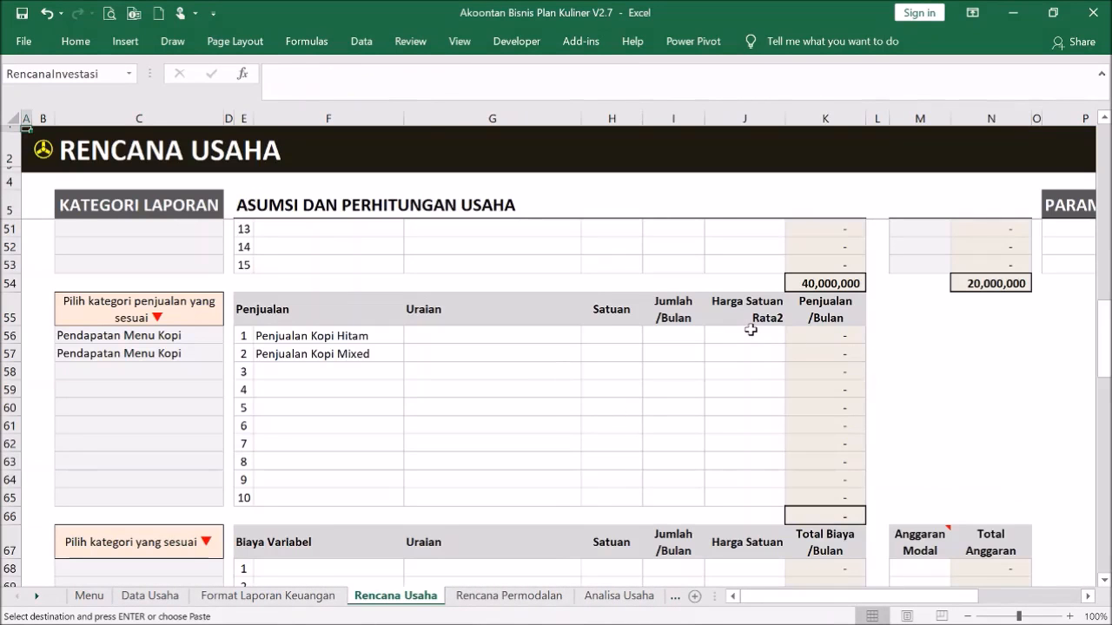
pyautogui.moveTo(751, 330); pyautogui.dragTo(745, 373)
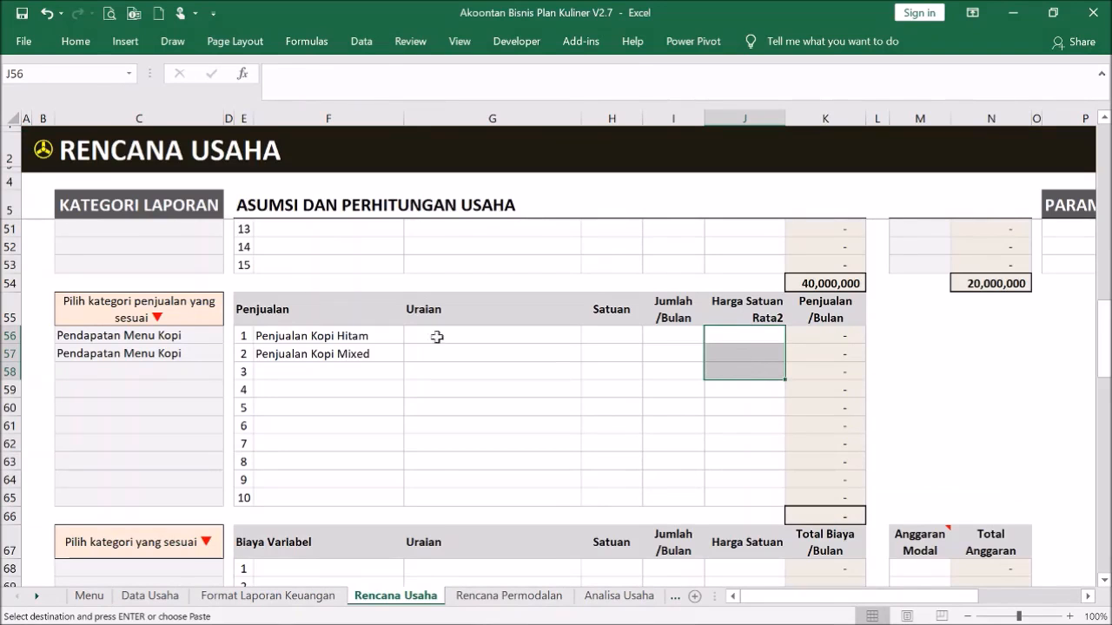
pyautogui.click(43, 154)
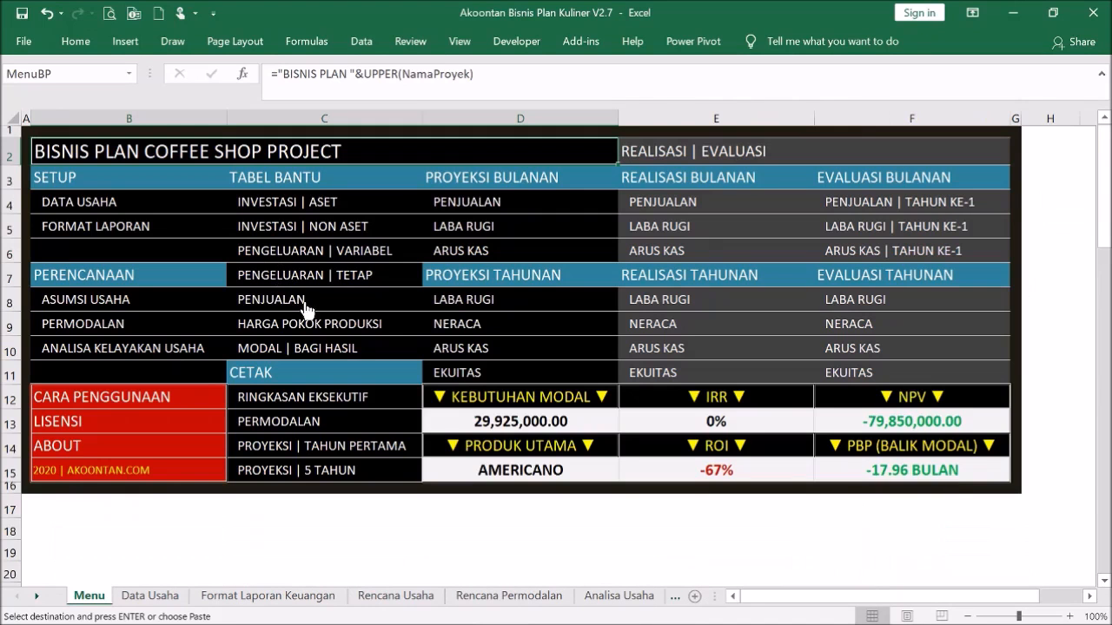
# Switch to the Contoh Isian Coffee Shop workbook and examine how its HPP table assigns and costs Americano, Espresso and Cappuccino
pyautogui.moveTo(488, 624)
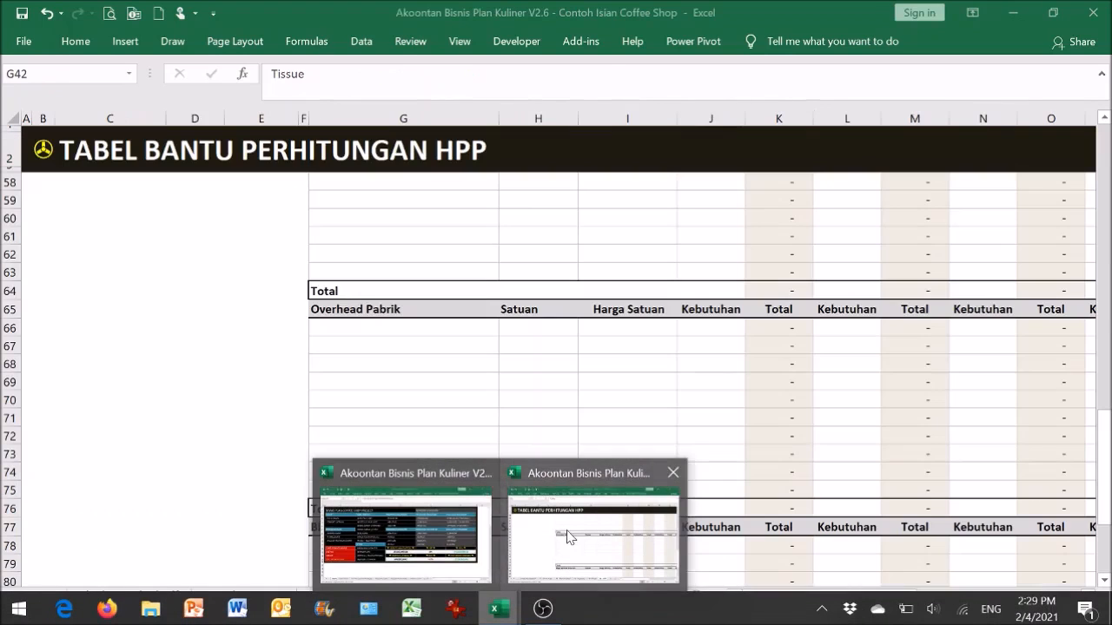
pyautogui.click(564, 534)
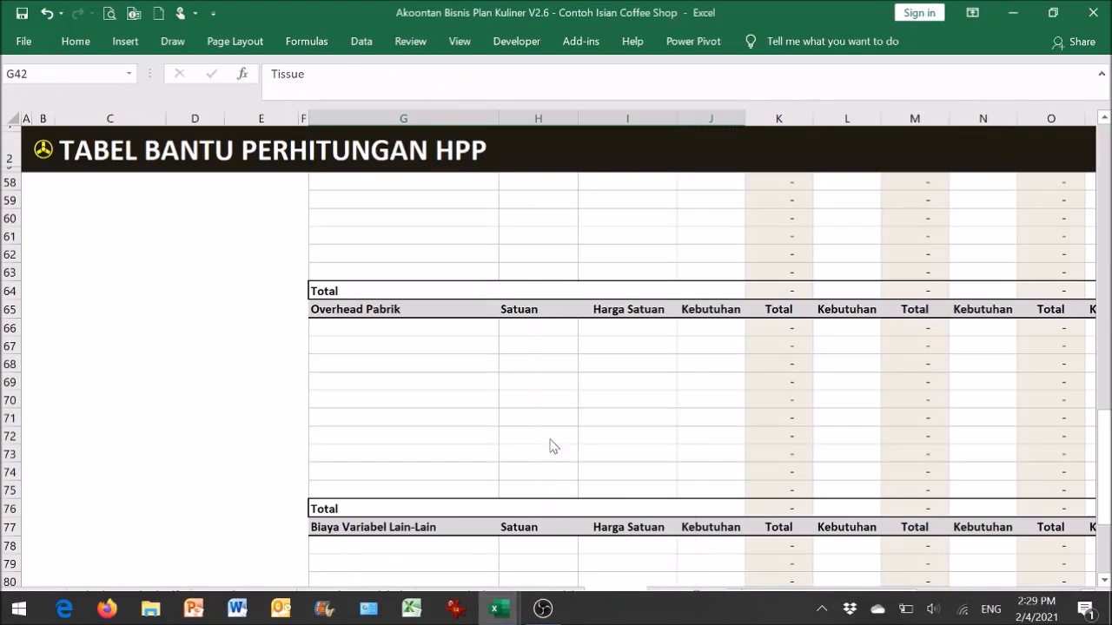
pyautogui.scroll(17, 533, 263)
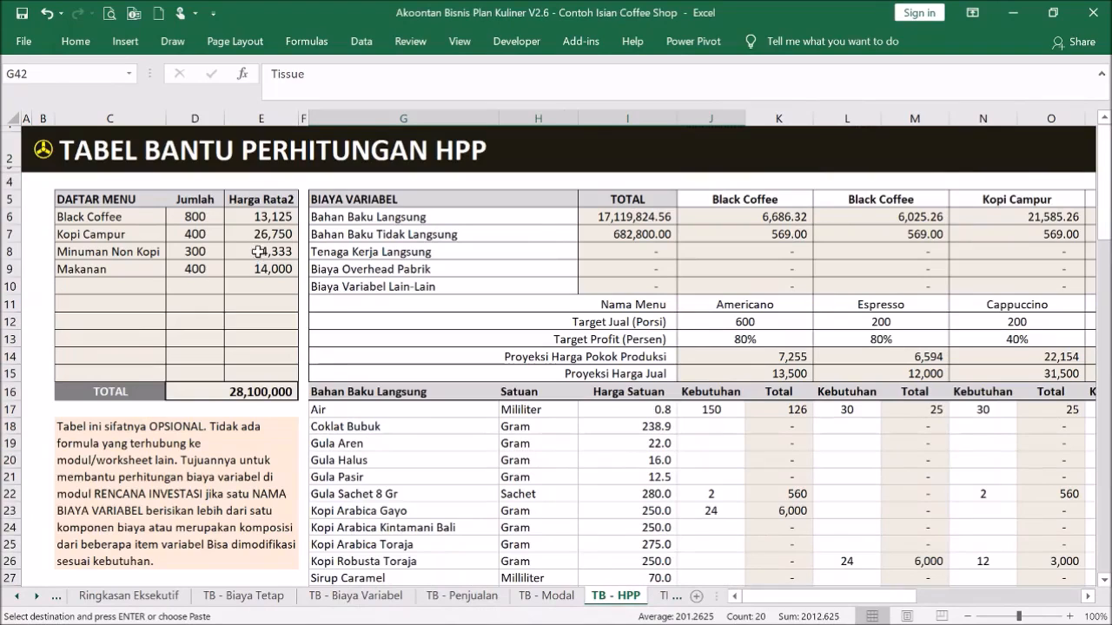
pyautogui.click(314, 271)
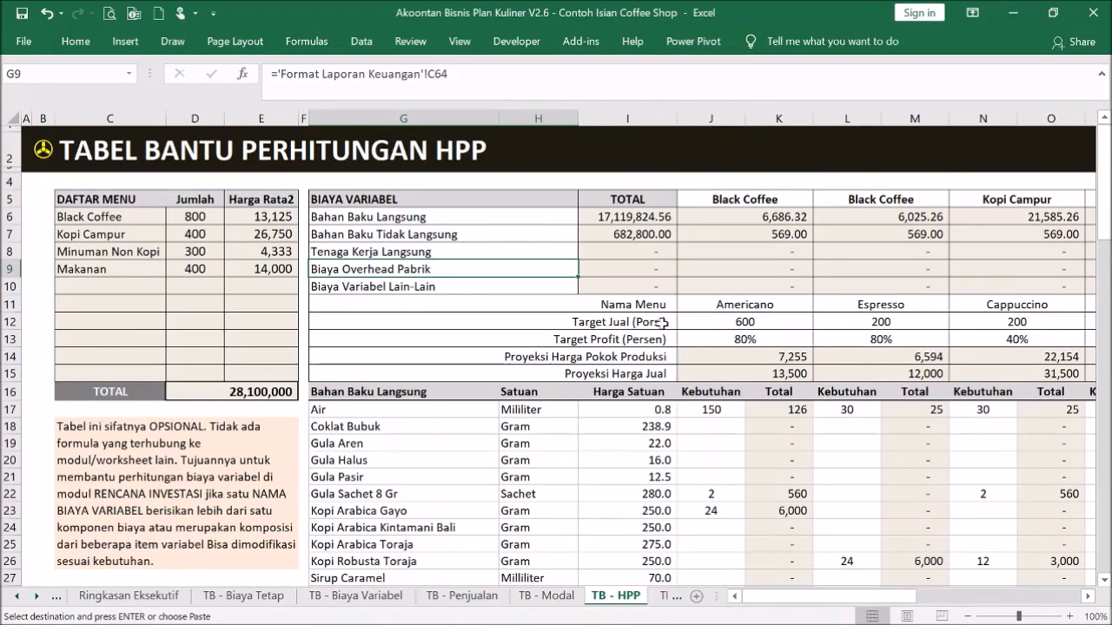
pyautogui.click(761, 200)
pyautogui.click(838, 202)
pyautogui.click(1000, 208)
pyautogui.click(780, 319)
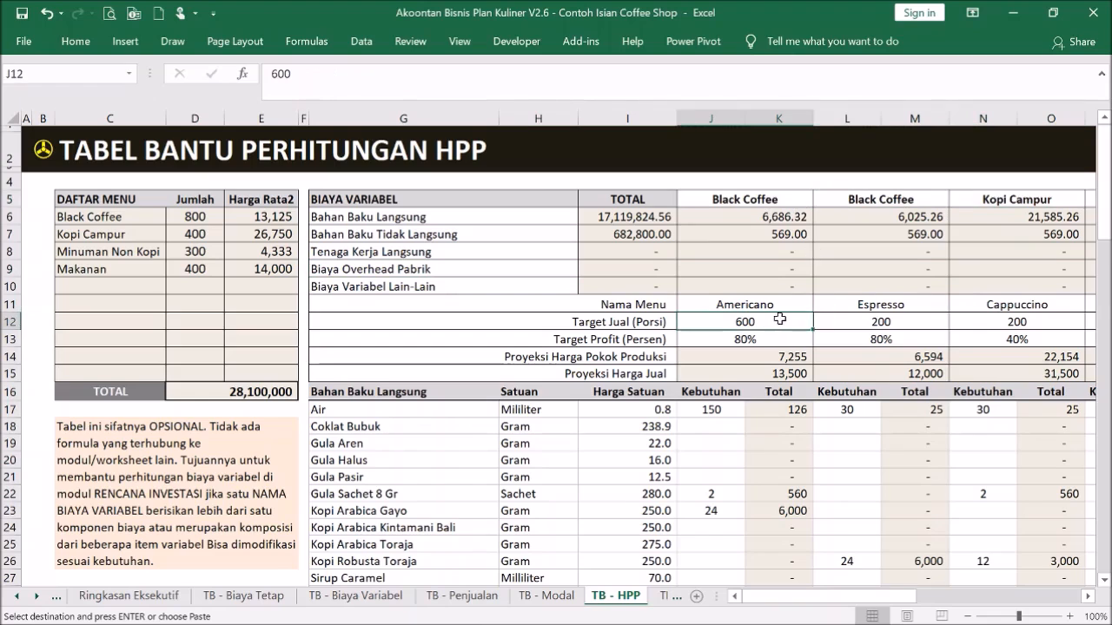
pyautogui.scroll(-2, 904, 365)
pyautogui.click(854, 385)
pyautogui.scroll(-8, 855, 373)
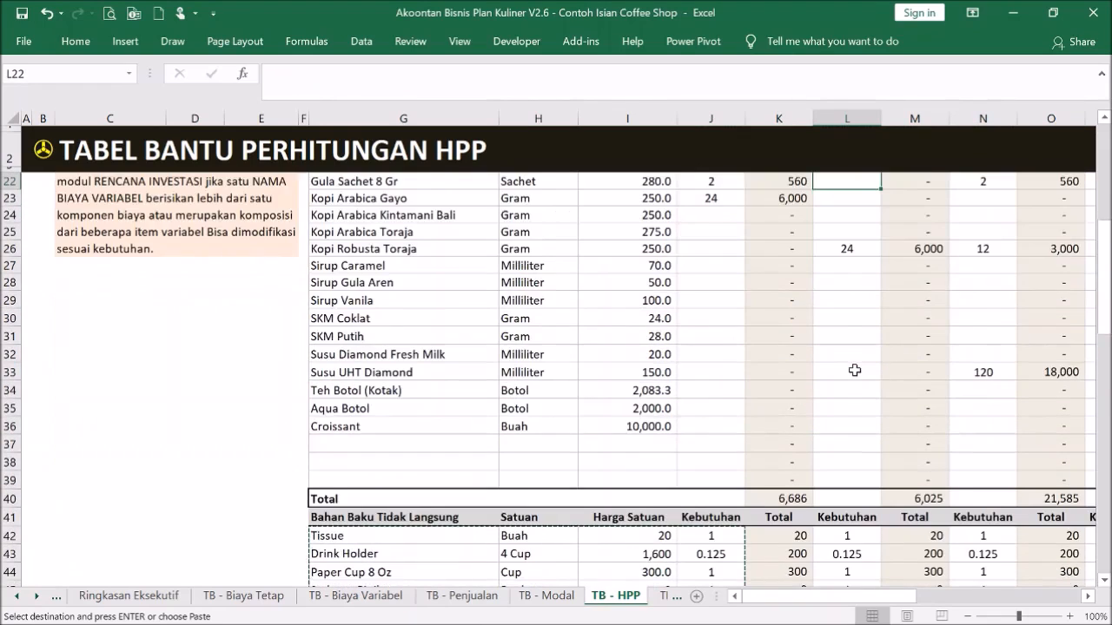
pyautogui.scroll(10, 854, 363)
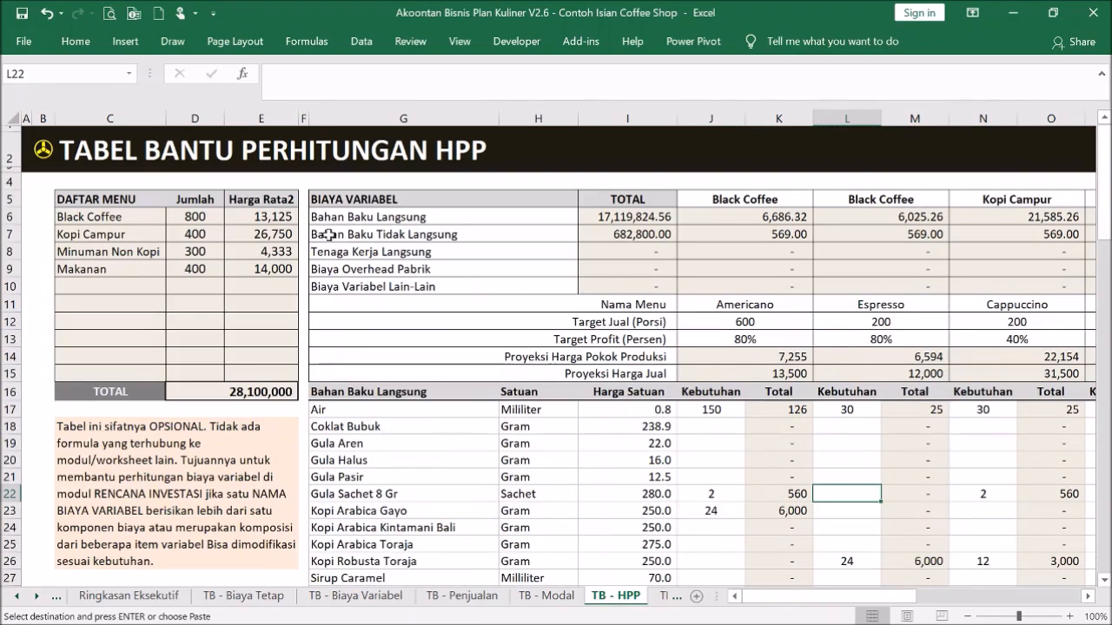
# Copy the whole Harga Rata2 column of the example's Daftar Menu, cells E6 to E15
pyautogui.click(197, 212)
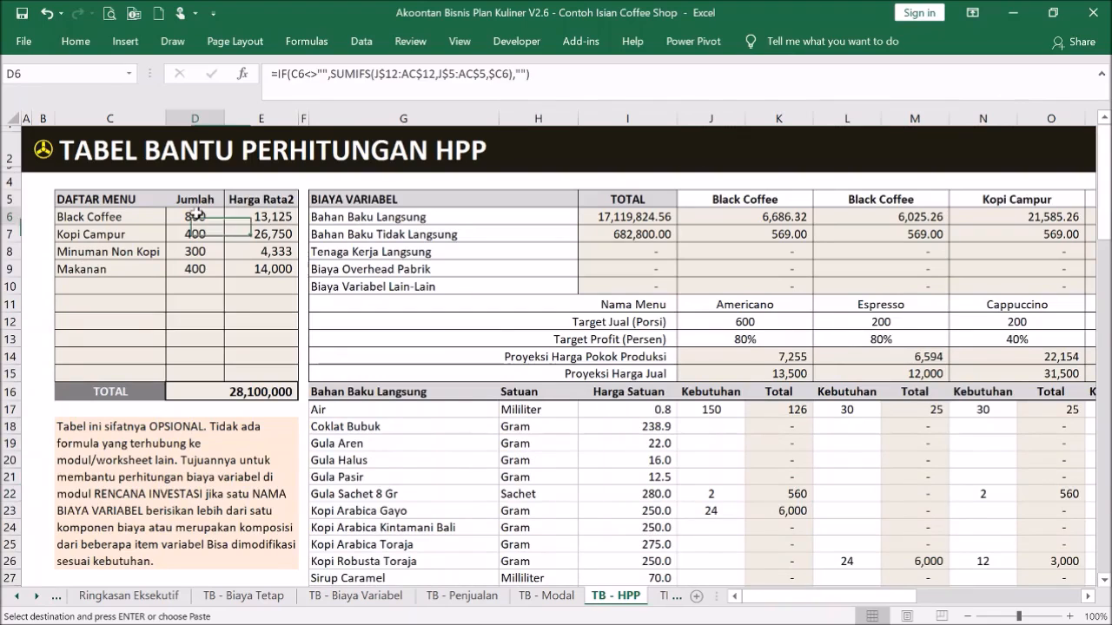
pyautogui.click(266, 218)
pyautogui.moveTo(266, 224); pyautogui.dragTo(270, 368)
pyautogui.hotkey('ctrl', 'v')
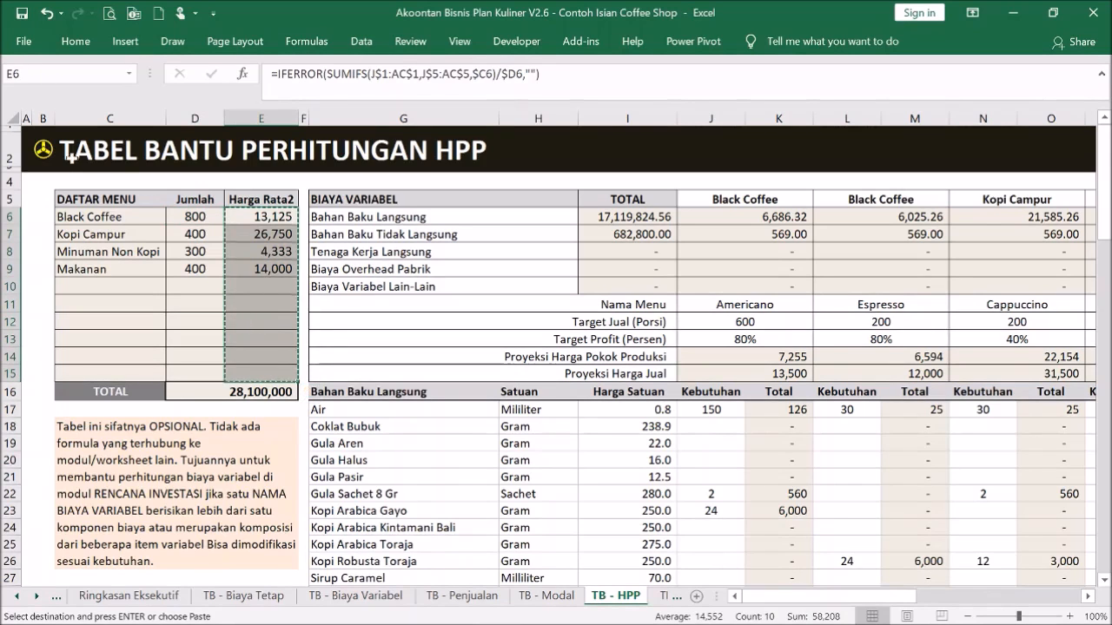
# Open the example's Asumsi Usaha sheet and paste the copied average prices as values into Harga Satuan Rata2, starting at the Black Coffee row
pyautogui.click(42, 150)
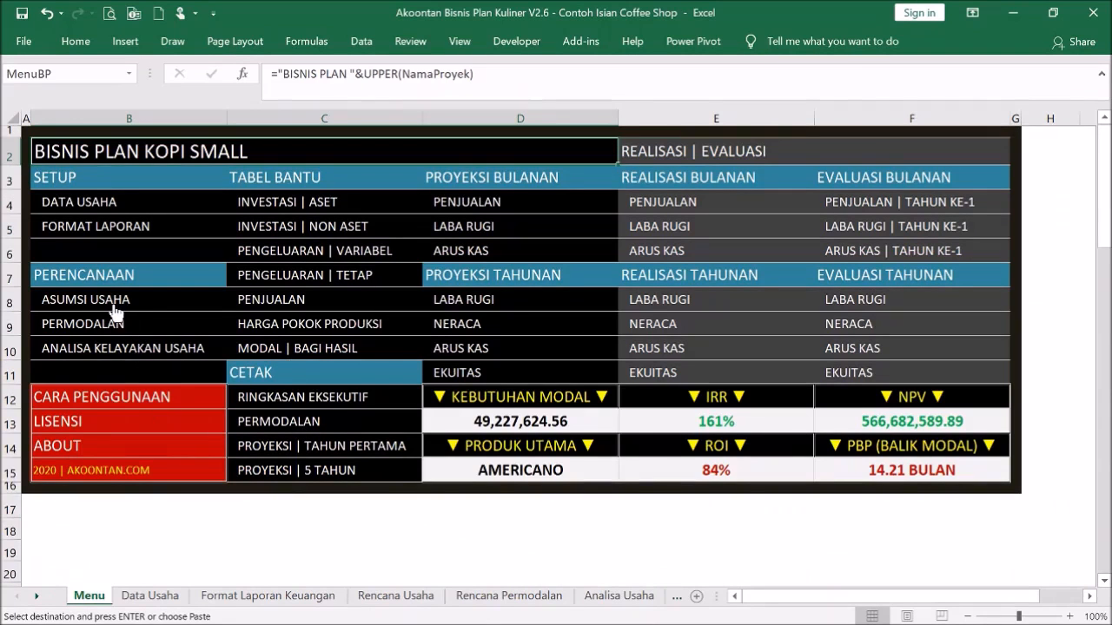
pyautogui.click(110, 306)
pyautogui.scroll(-12, 726, 383)
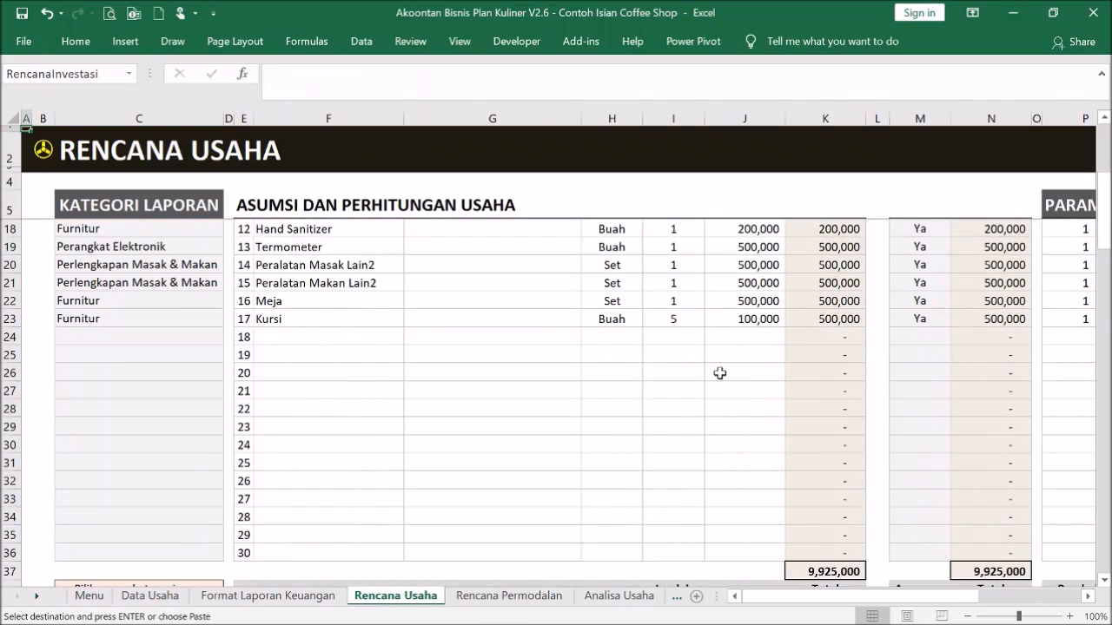
pyautogui.scroll(3, 723, 375)
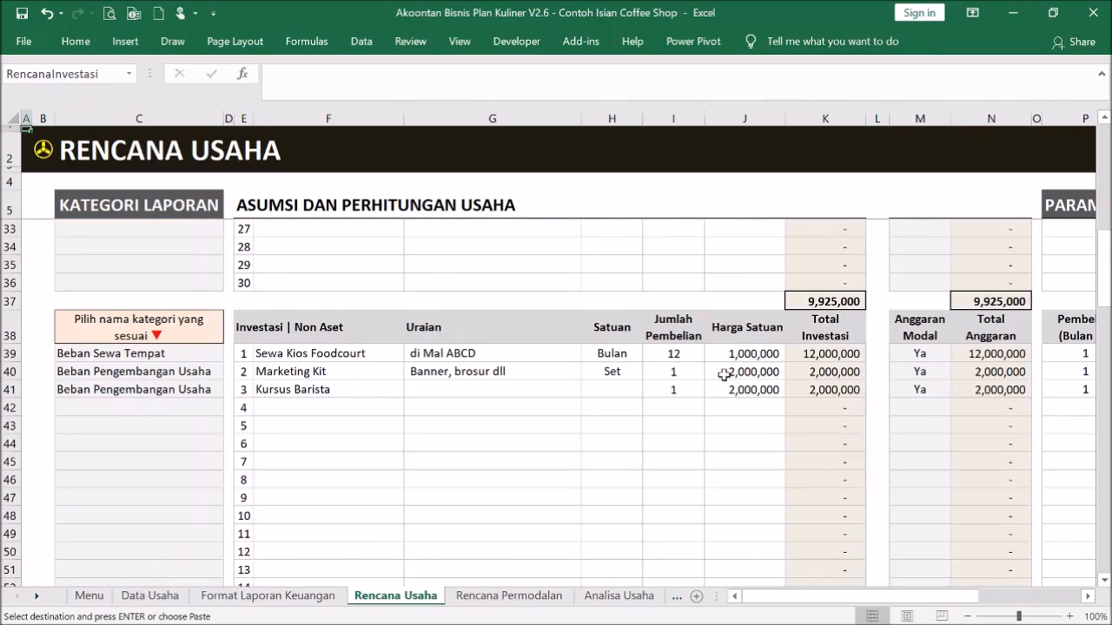
pyautogui.scroll(-6, 723, 375)
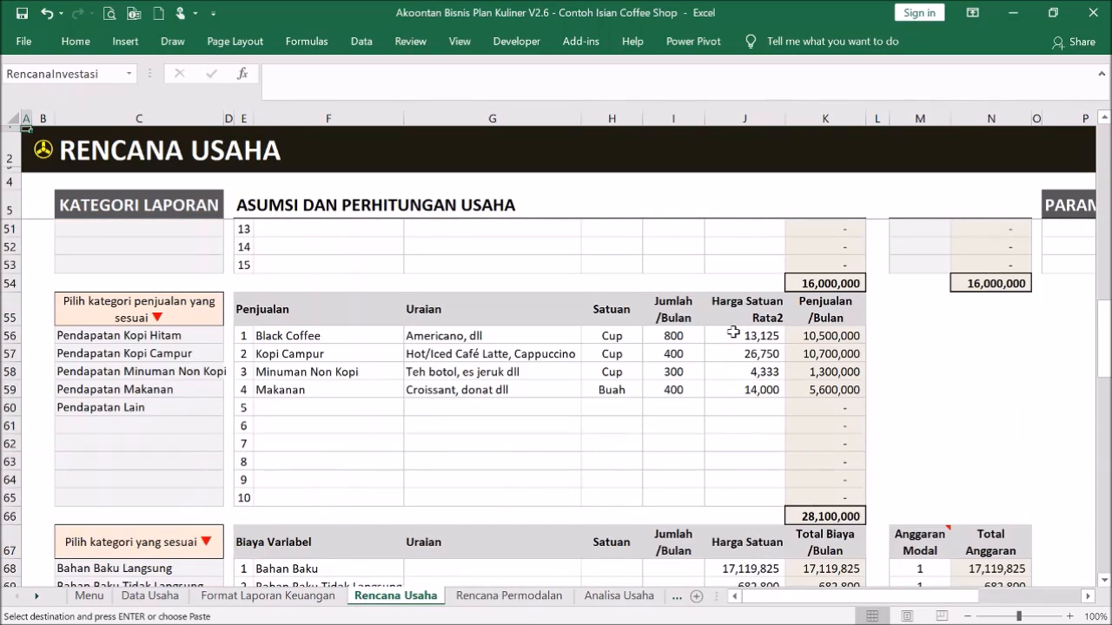
pyautogui.click(734, 332)
pyautogui.rightClick(736, 335)
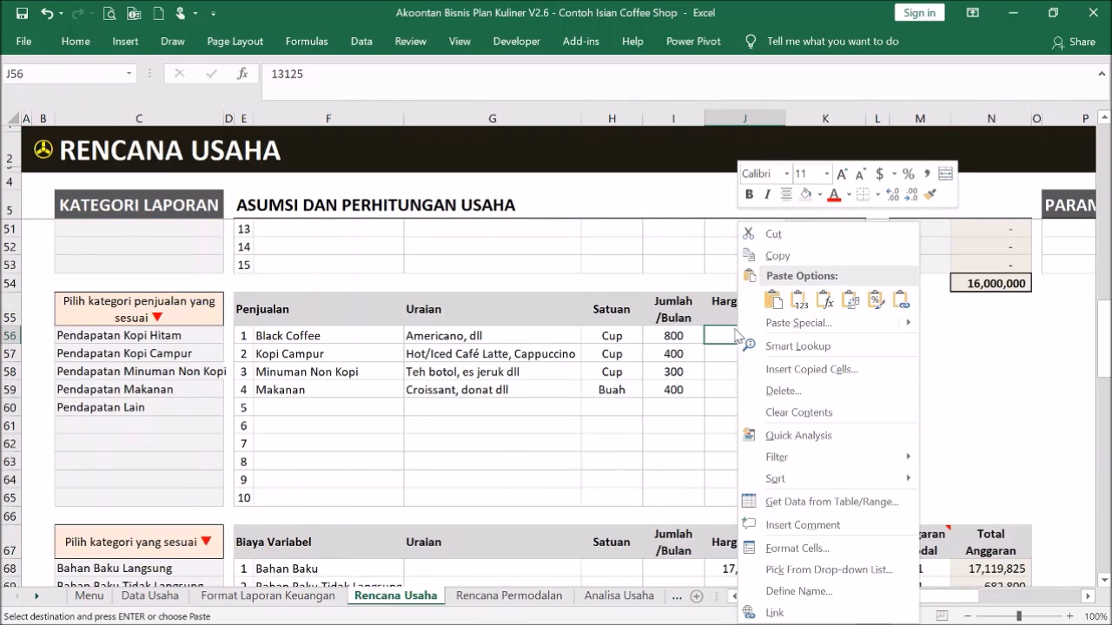
pyautogui.click(776, 293)
# Review the example's Jumlah/Bulan quantities in the Penjualan table and the Biaya Variabel entries below it
pyautogui.moveTo(673, 335); pyautogui.dragTo(694, 465)
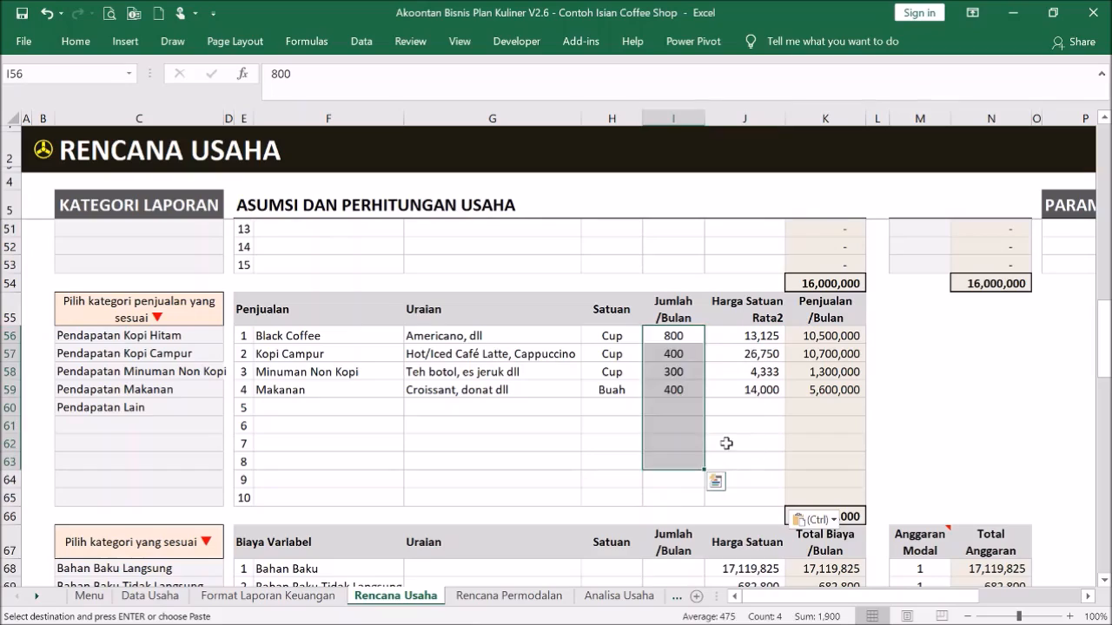
pyautogui.click(726, 444)
pyautogui.scroll(-2, 762, 422)
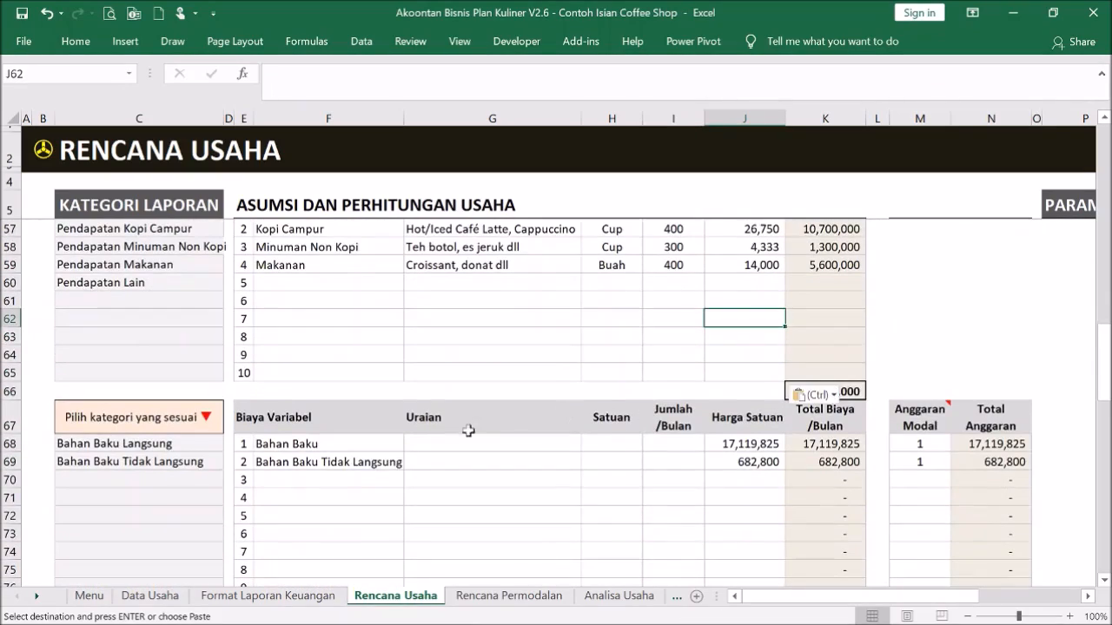
pyautogui.scroll(2, 331, 426)
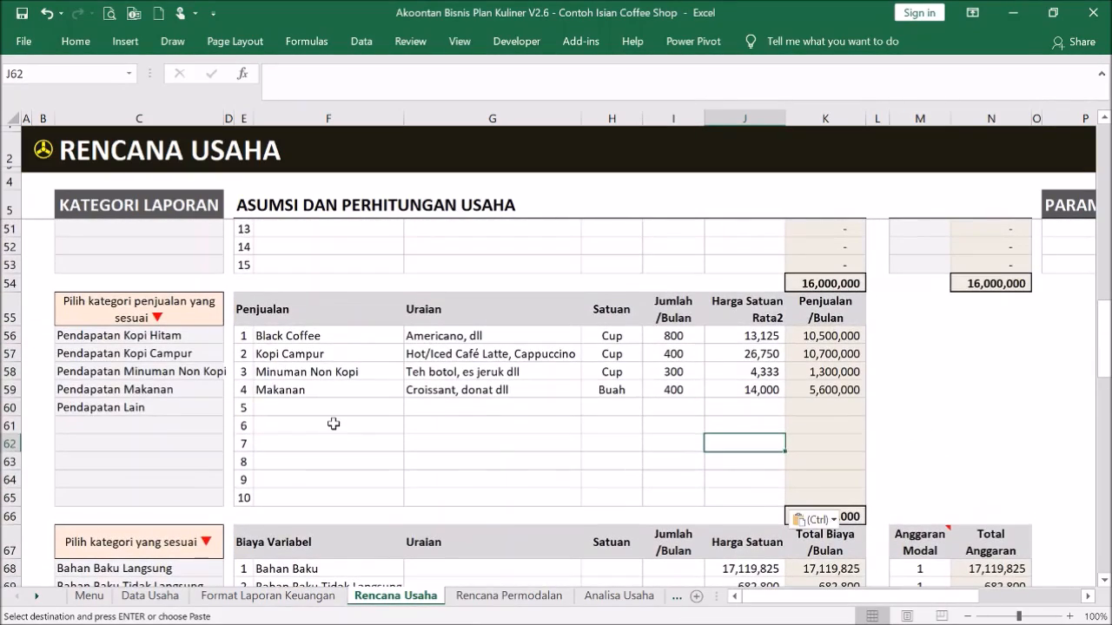
pyautogui.scroll(-1, 333, 424)
pyautogui.scroll(-1, 348, 446)
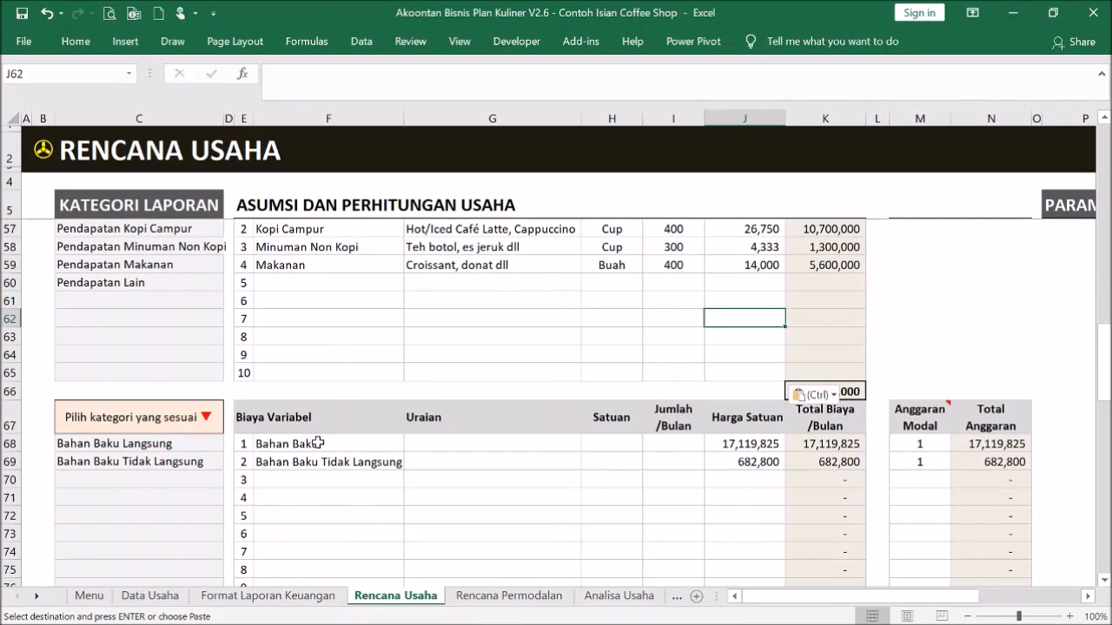
# Open the example's Harga Pokok Produksi helper table and copy the Biaya Variabel TOTAL values, cells I6 to I10
pyautogui.click(347, 443)
pyautogui.click(44, 152)
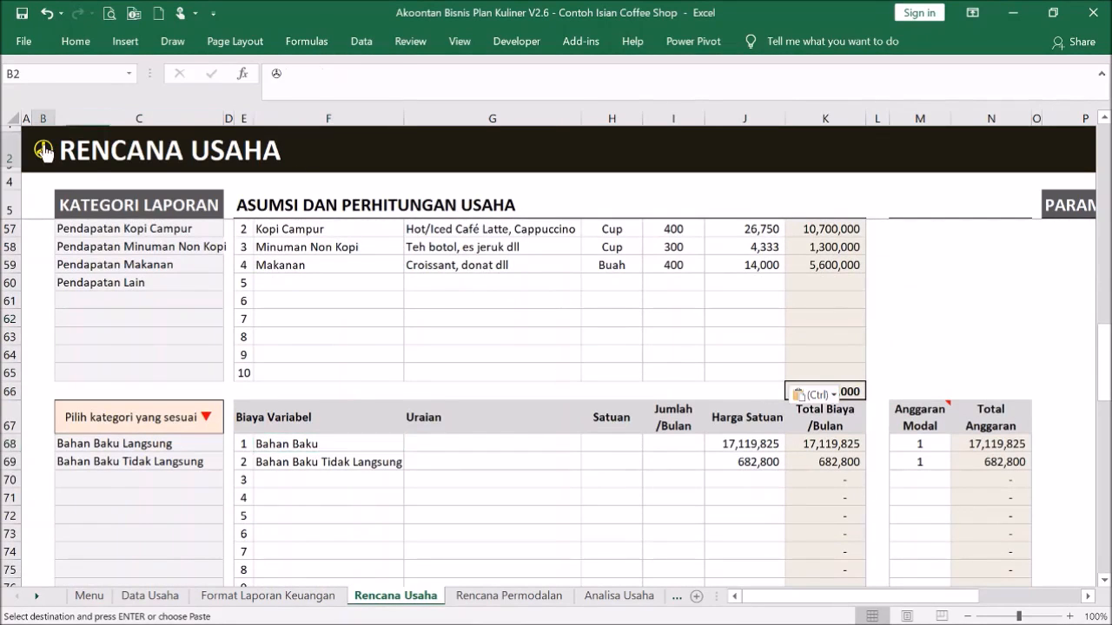
pyautogui.click(396, 325)
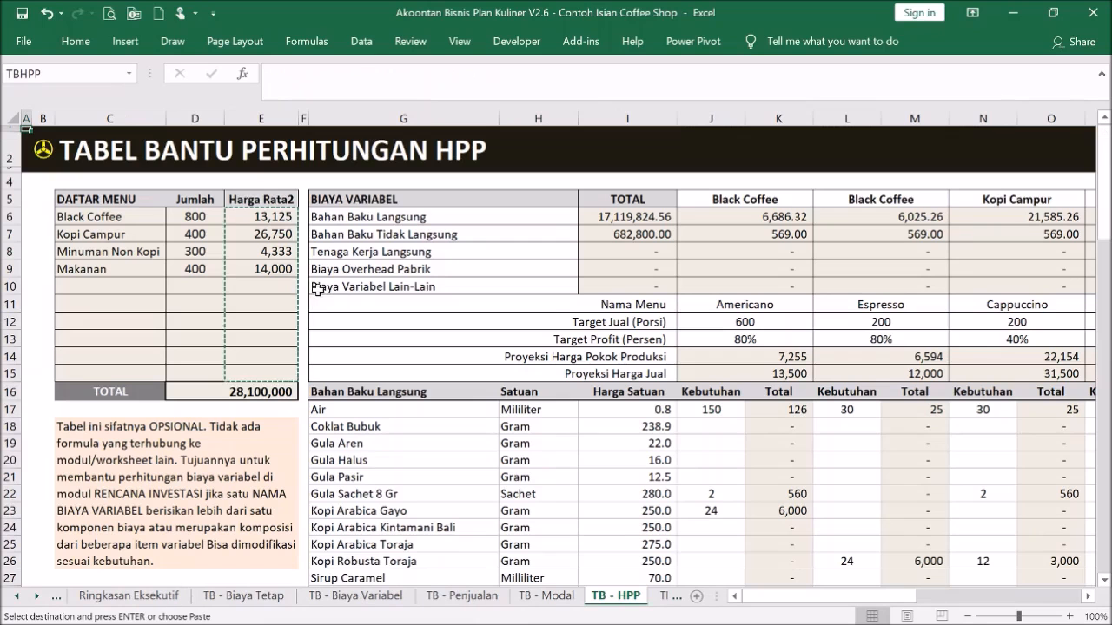
pyautogui.click(616, 219)
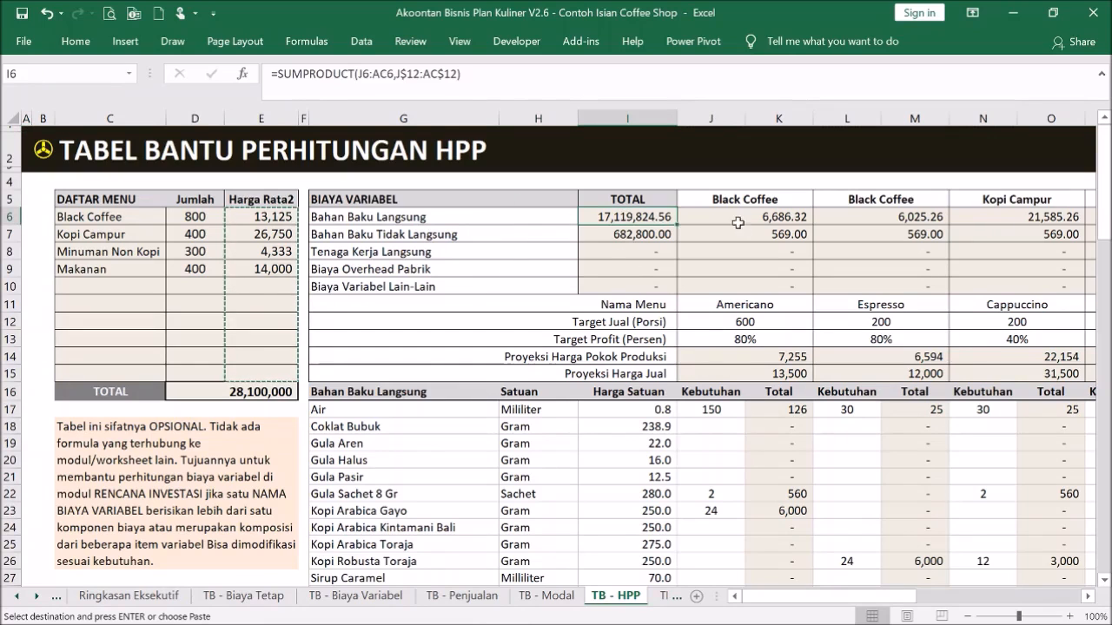
pyautogui.moveTo(647, 218); pyautogui.dragTo(644, 287)
pyautogui.rightClick(644, 287)
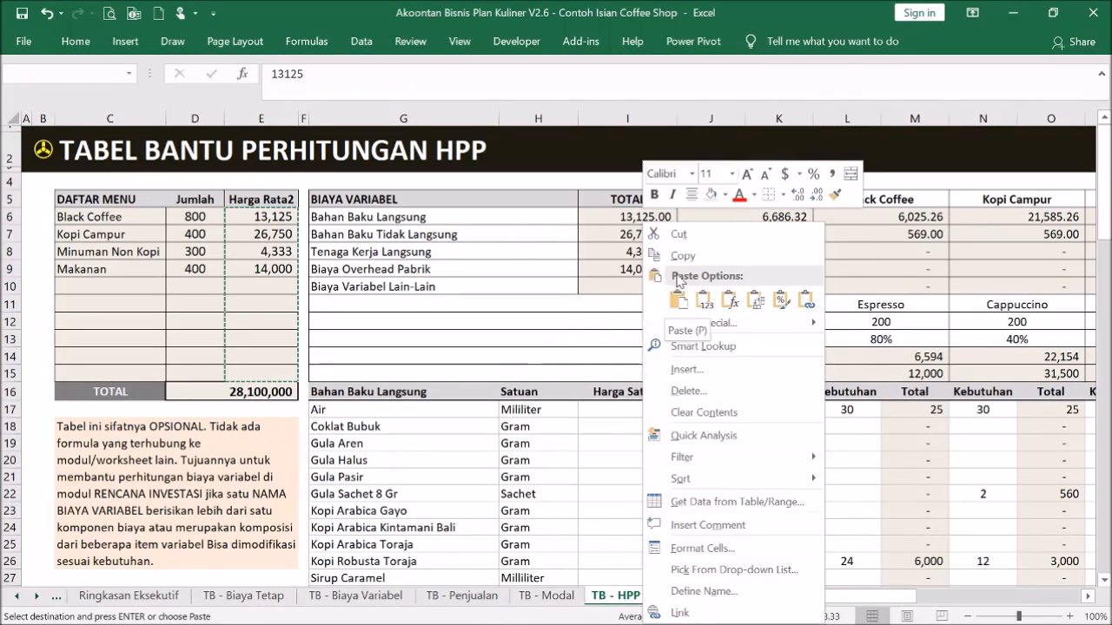
pyautogui.click(682, 256)
# Open the example's Asumsi Usaha sheet and paste the copied totals as values into Biaya Variabel's Harga Satuan column, starting at Bahan Baku
pyautogui.click(42, 150)
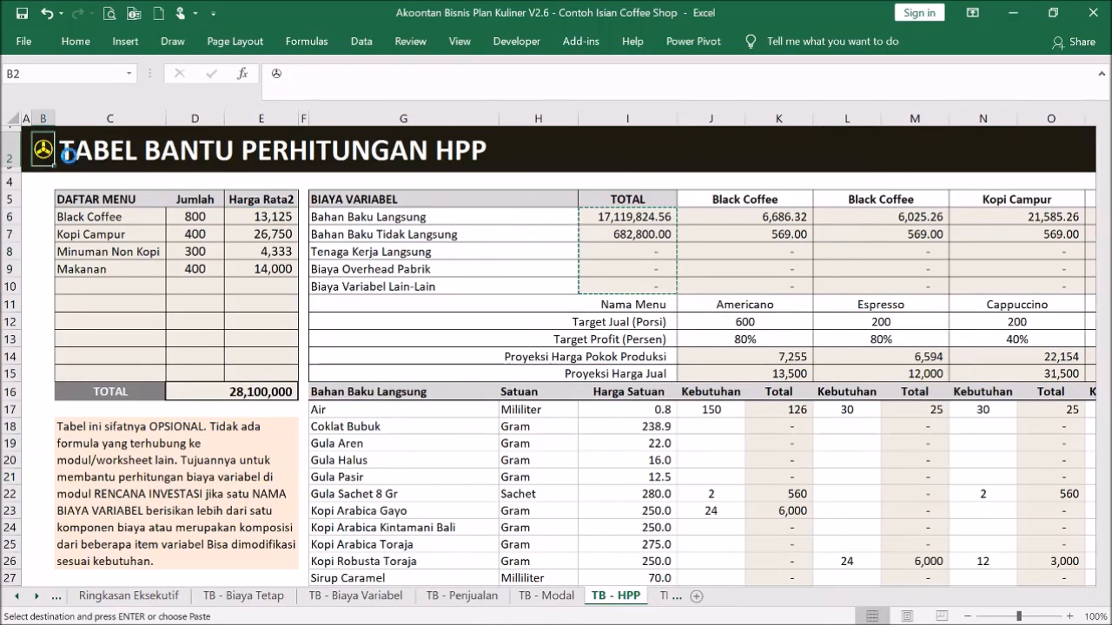
pyautogui.click(122, 302)
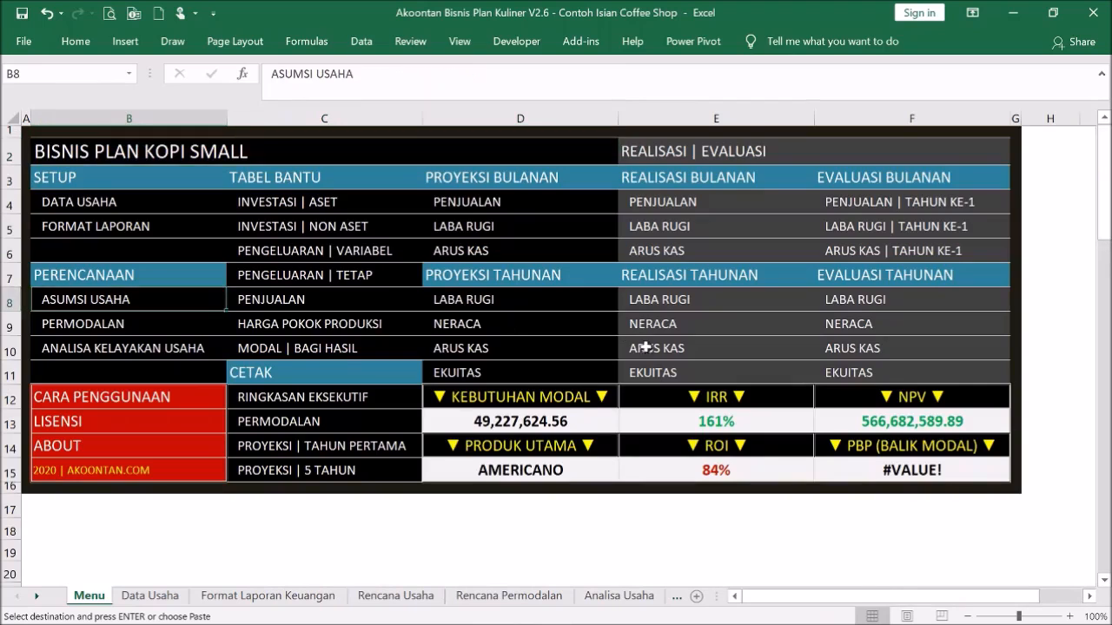
pyautogui.click(763, 390)
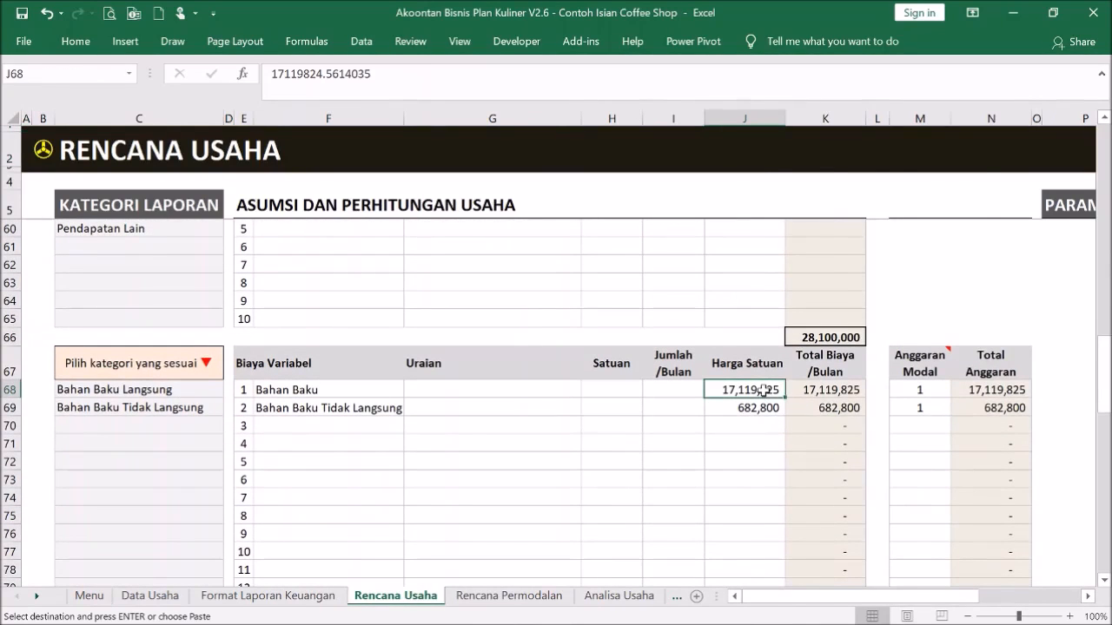
pyautogui.rightClick(763, 390)
pyautogui.click(824, 298)
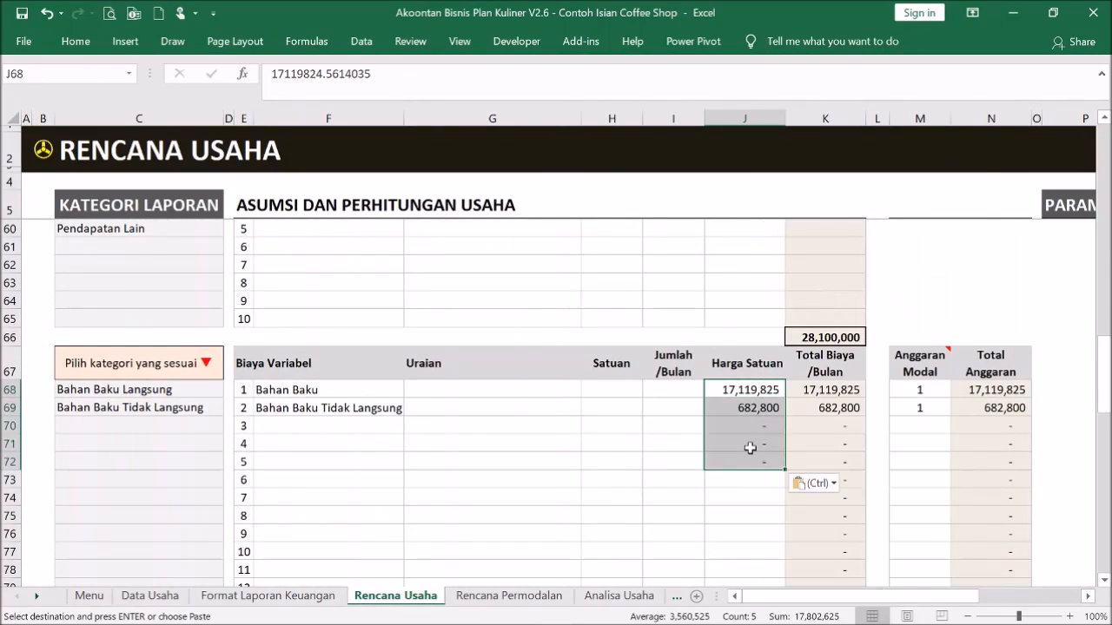
pyautogui.press('Down')
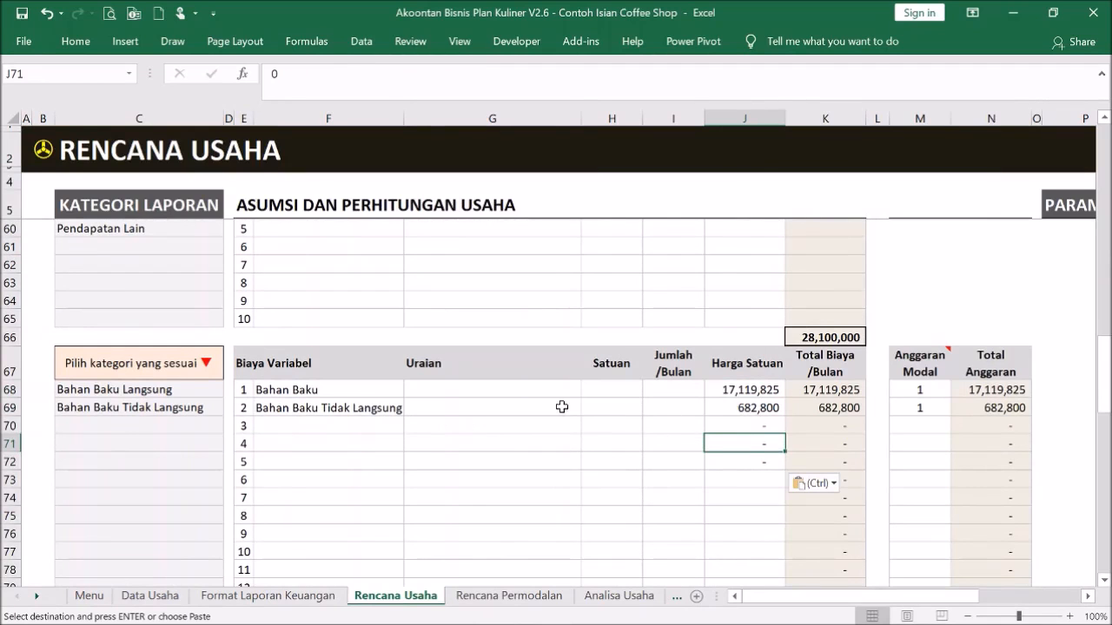
# Review the Biaya Tetap table's cost items, units, monthly quantities and Harga Satuan entries from Listrik to Lain-Lain
pyautogui.scroll(4, 443, 440)
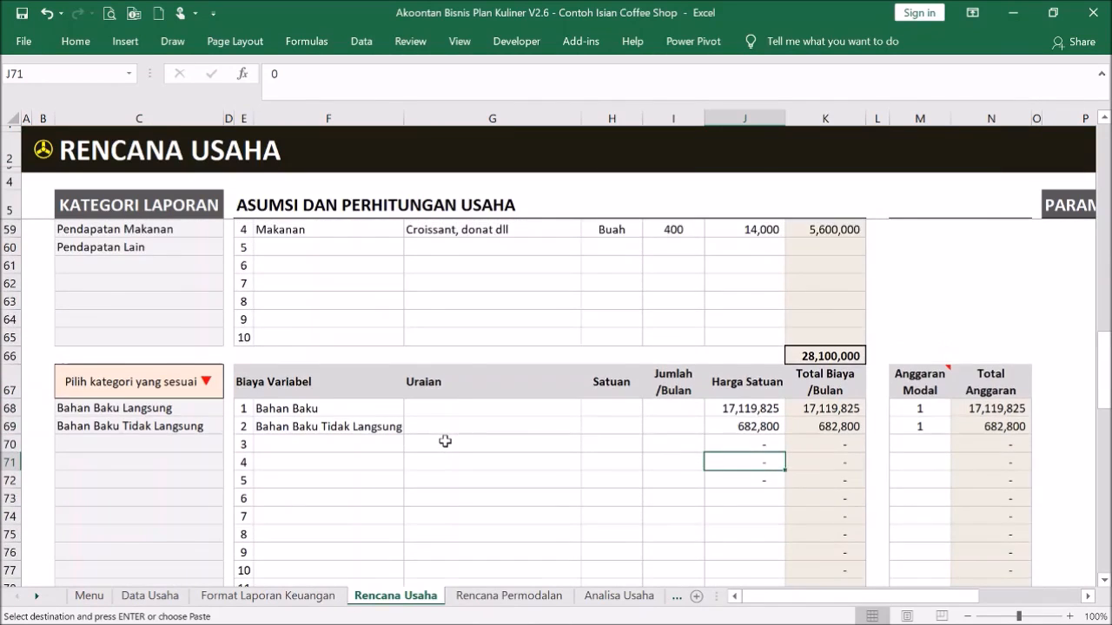
pyautogui.scroll(-3, 365, 389)
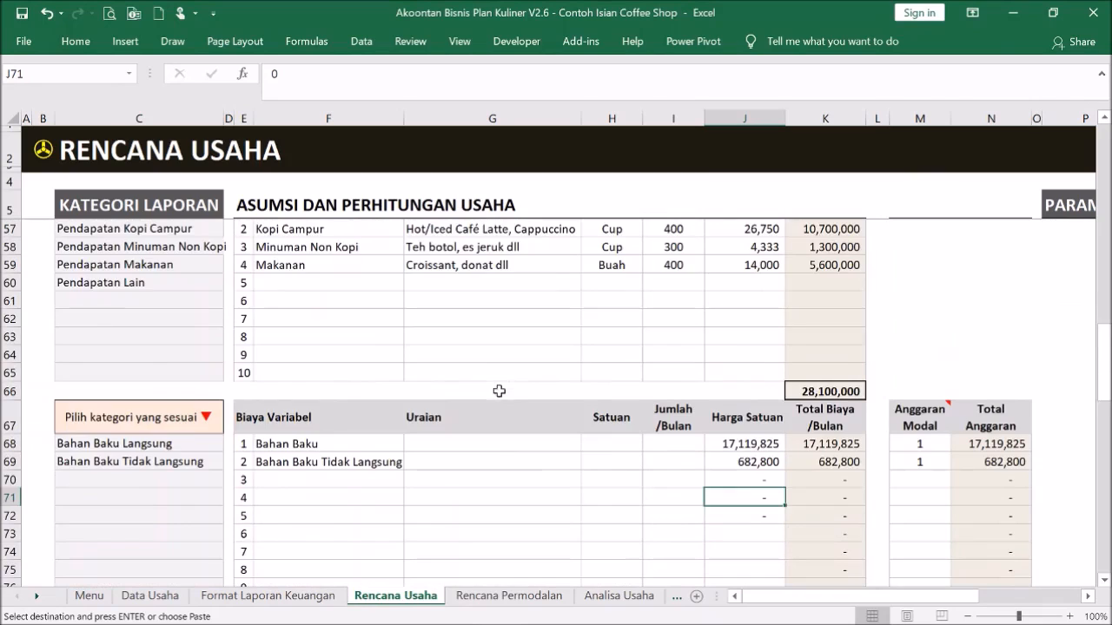
pyautogui.scroll(-2, 499, 390)
pyautogui.scroll(-2, 560, 359)
pyautogui.scroll(-4, 560, 358)
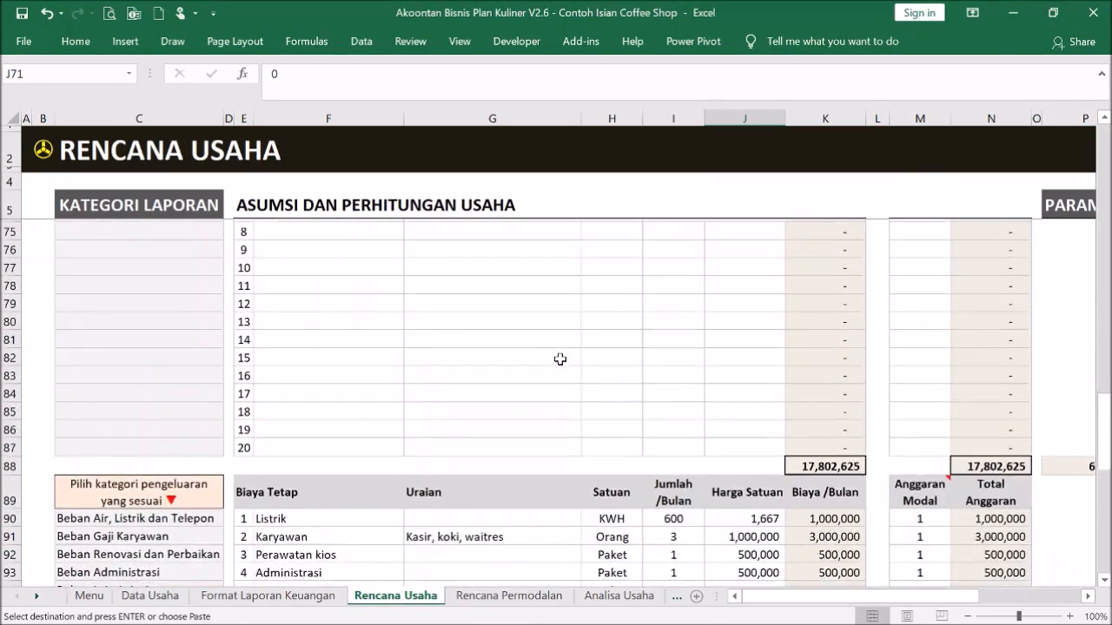
pyautogui.scroll(-1, 583, 300)
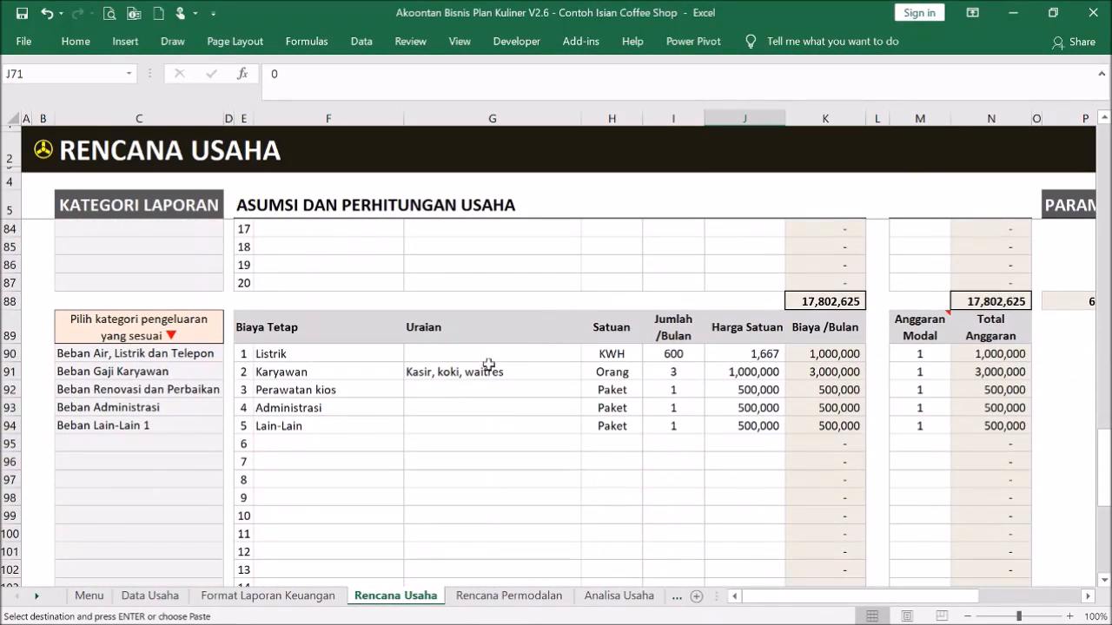
pyautogui.moveTo(306, 353); pyautogui.dragTo(740, 439)
pyautogui.click(740, 462)
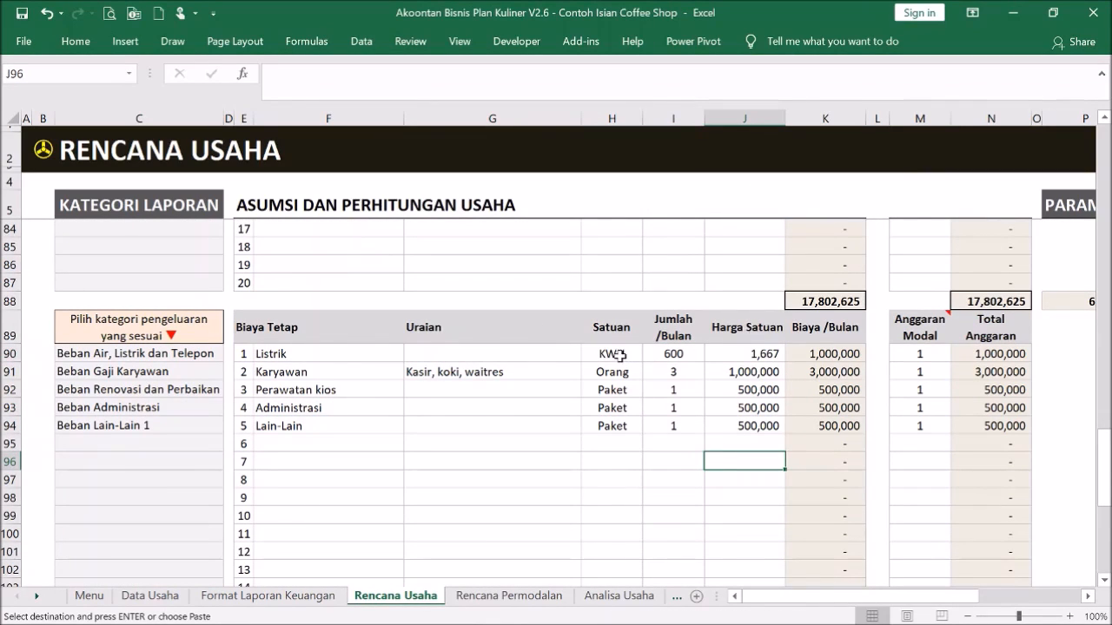
pyautogui.moveTo(720, 353); pyautogui.dragTo(741, 439)
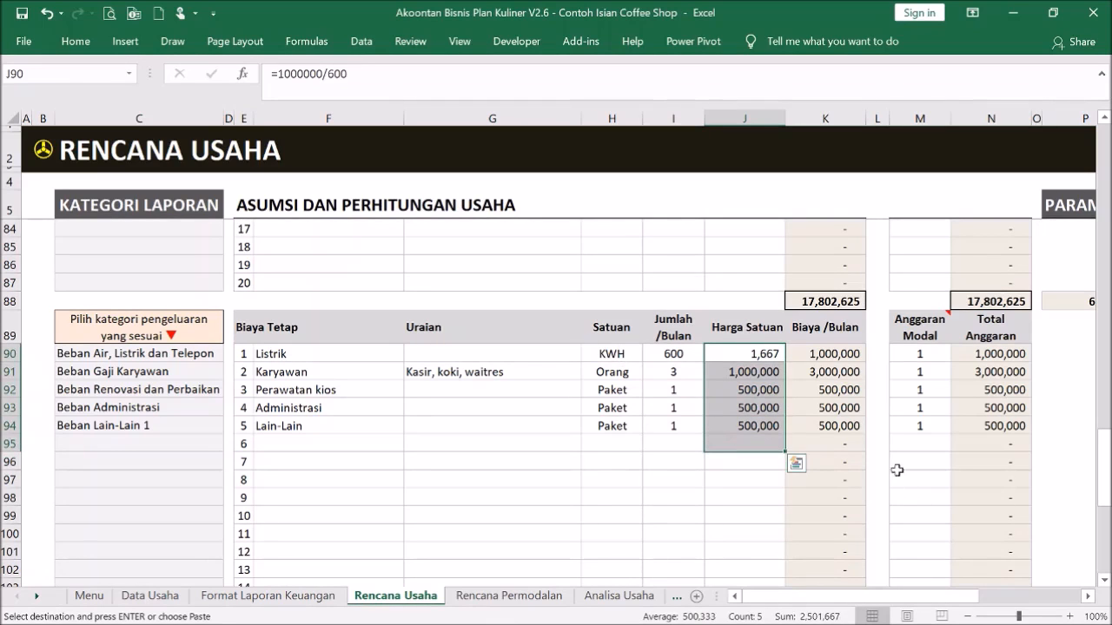
# Examine the Anggaran Modal multipliers set for the Biaya Variabel and Biaya Tetap items
pyautogui.click(920, 455)
pyautogui.scroll(5, 925, 447)
pyautogui.scroll(4, 929, 440)
pyautogui.scroll(-5, 924, 439)
pyautogui.scroll(5, 921, 425)
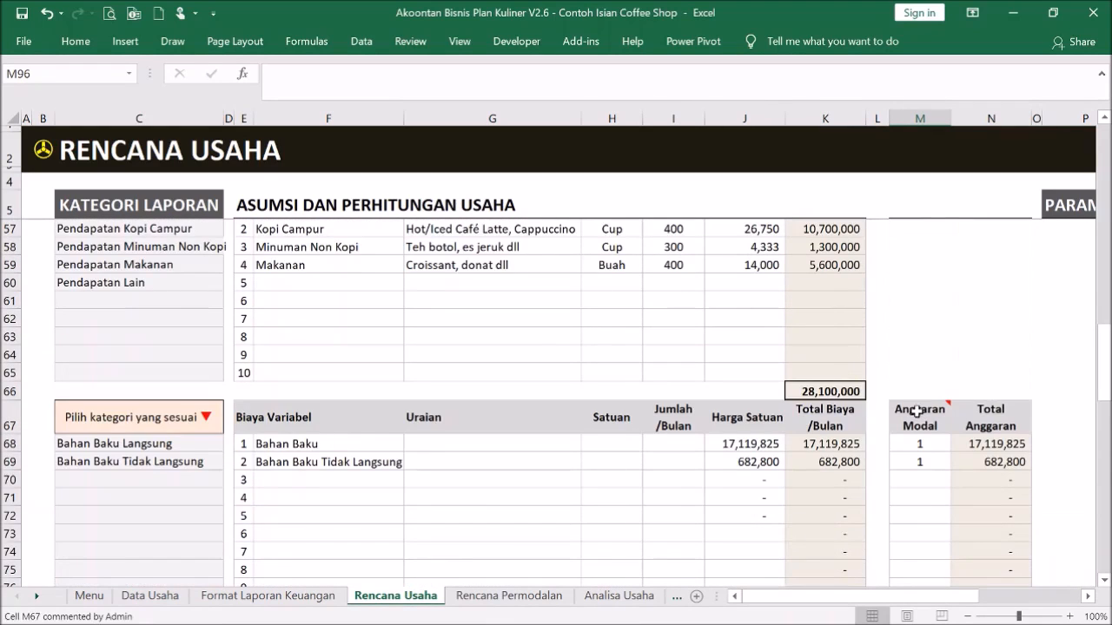
pyautogui.scroll(5, 916, 410)
pyautogui.scroll(-8, 921, 408)
pyautogui.click(912, 282)
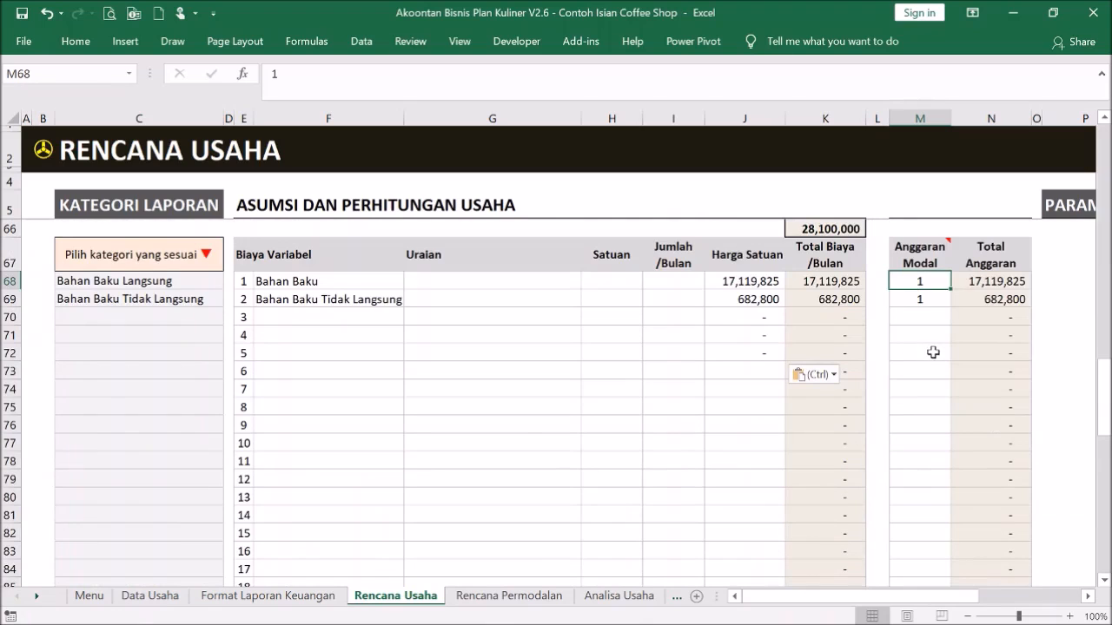
pyautogui.scroll(2, 932, 353)
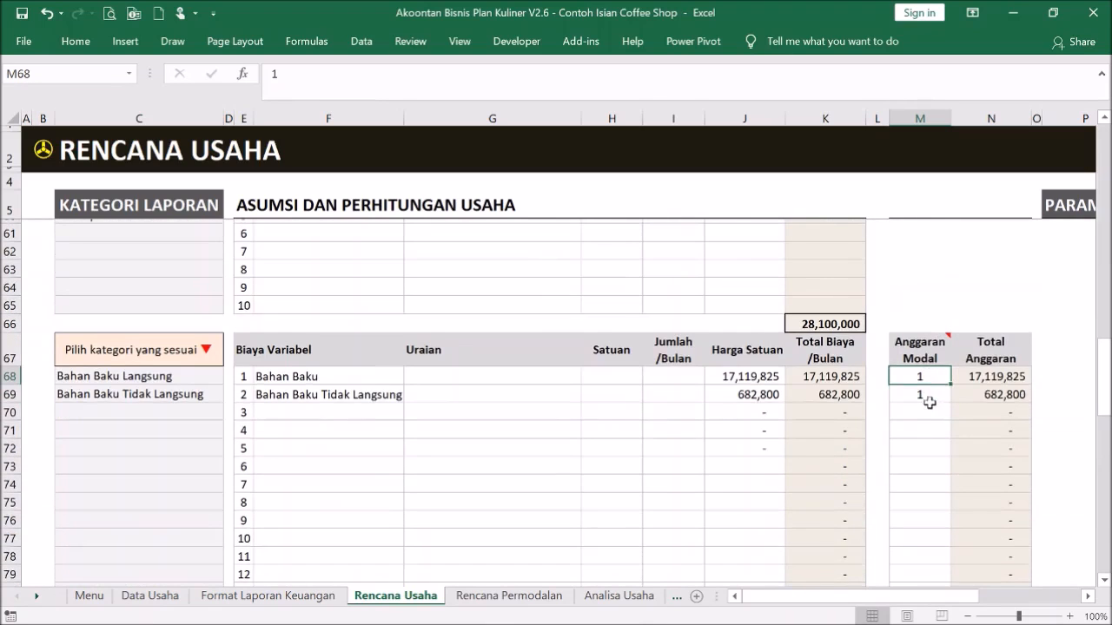
pyautogui.scroll(-7, 930, 402)
pyautogui.click(921, 408)
pyautogui.moveTo(920, 408); pyautogui.dragTo(921, 477)
pyautogui.click(921, 462)
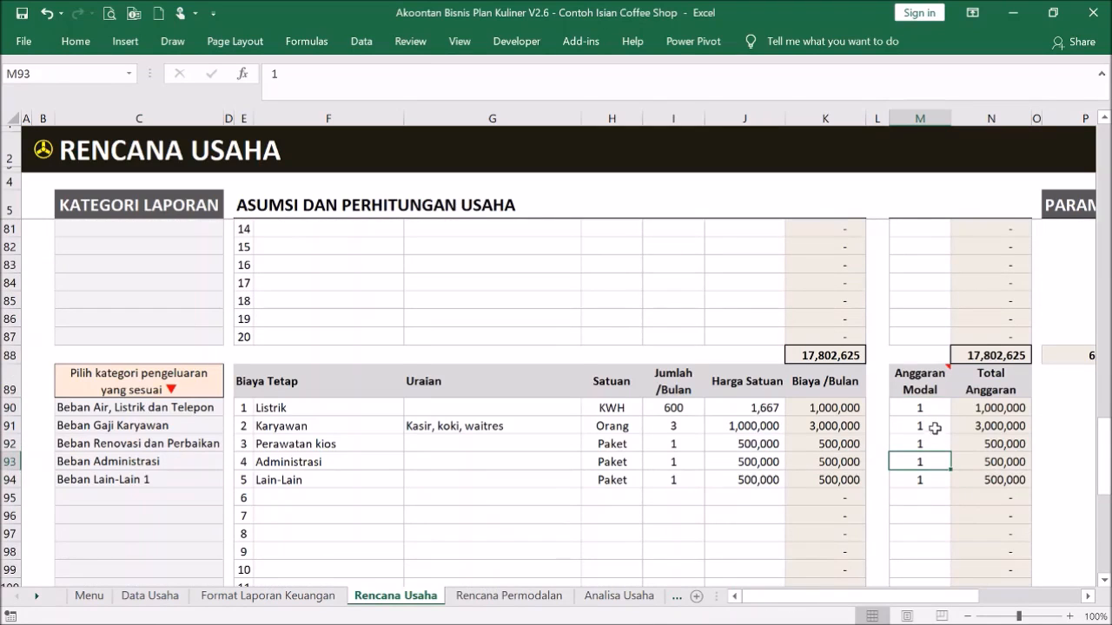
# Open the Permodalan sheet and review the Kebutuhan Modal items and the formula behind their total
pyautogui.hotkey('ctrl', 'pageup')
pyautogui.hotkey('ctrl', 'pageup')
pyautogui.hotkey('ctrl', 'pageup')
pyautogui.click(297, 502)
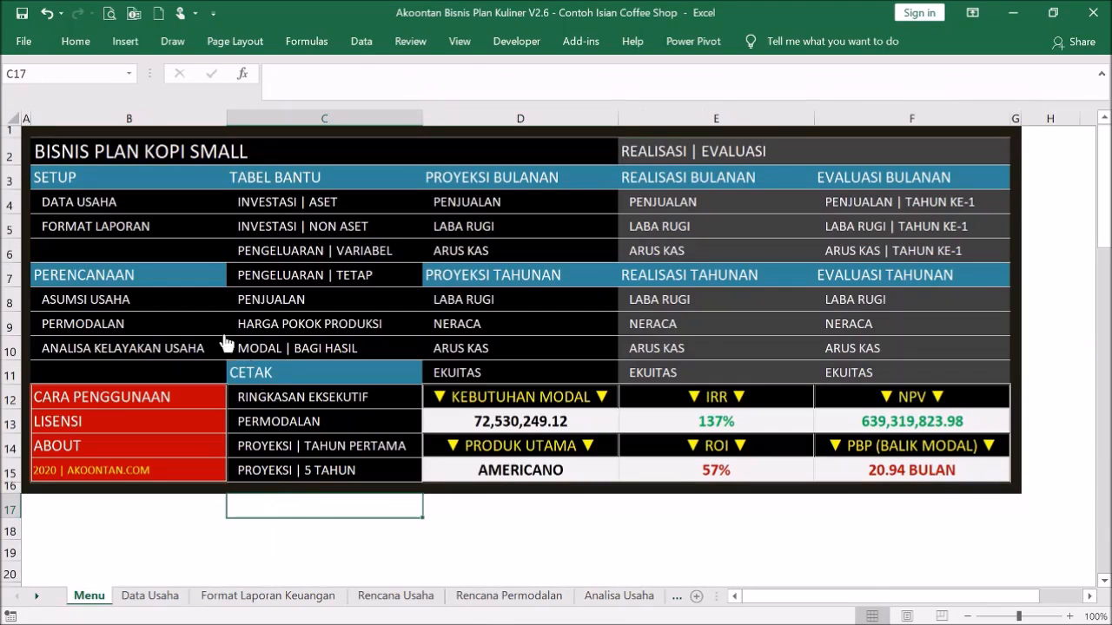
pyautogui.click(109, 325)
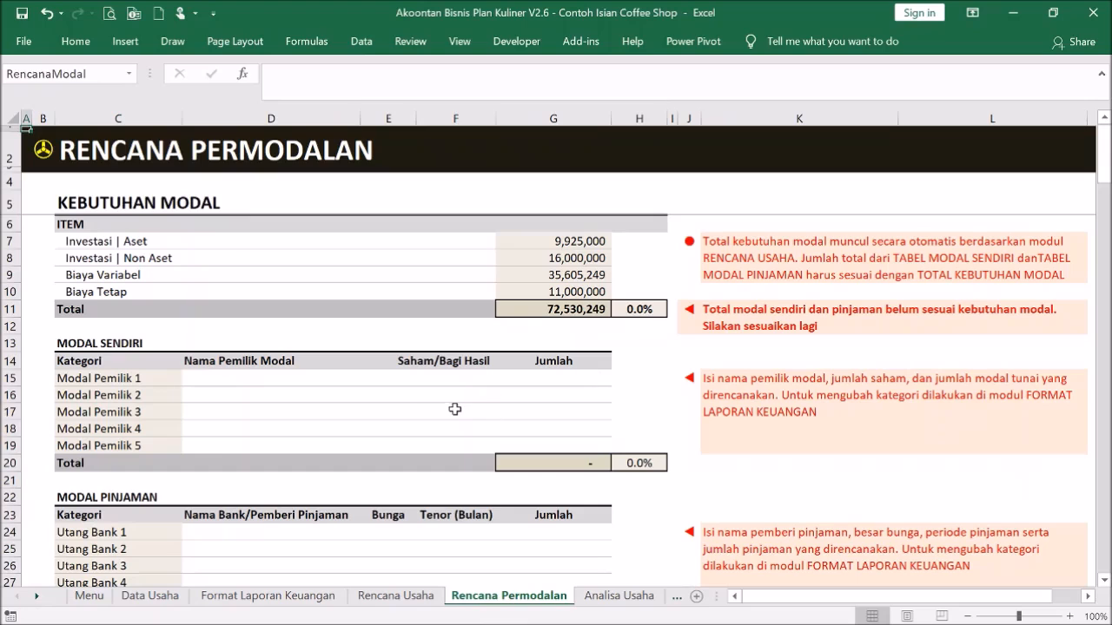
pyautogui.click(456, 410)
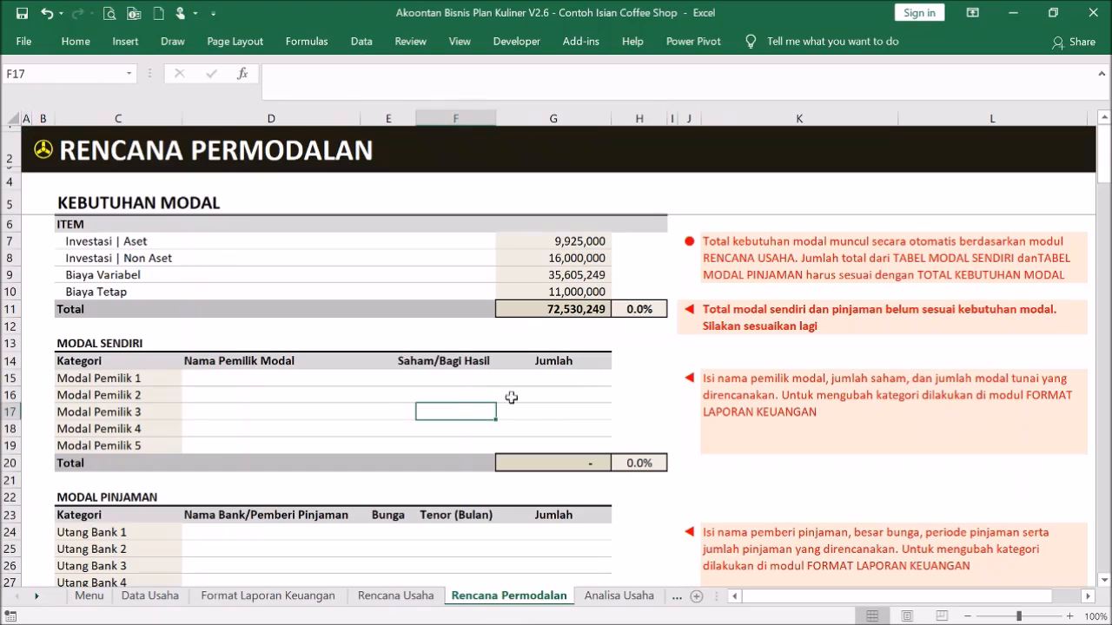
pyautogui.click(598, 307)
pyautogui.moveTo(481, 242); pyautogui.dragTo(511, 303)
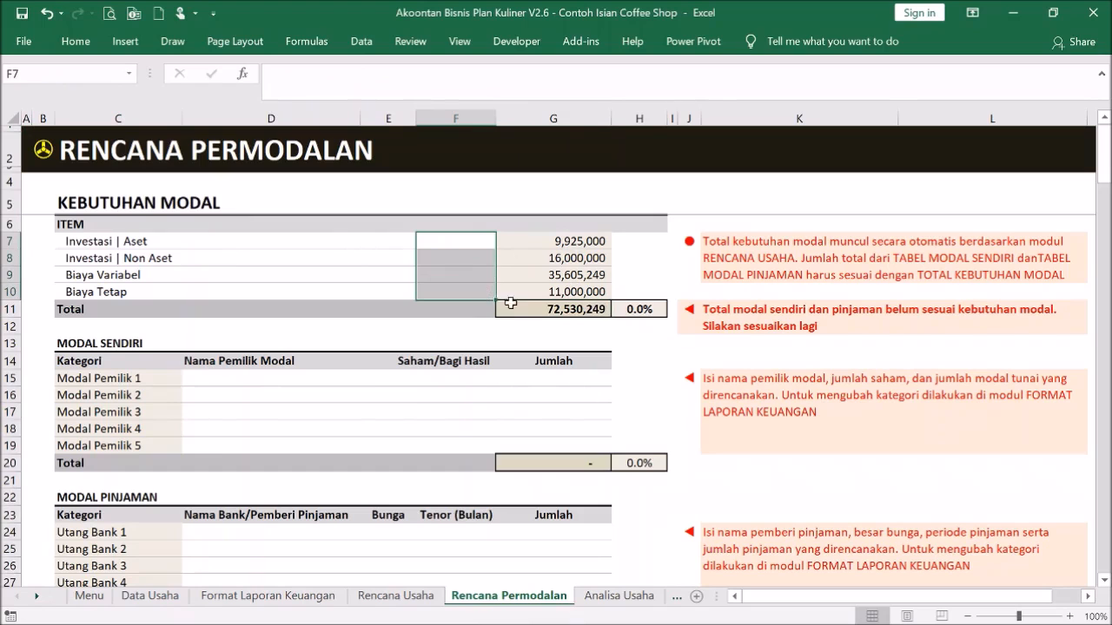
pyautogui.click(587, 311)
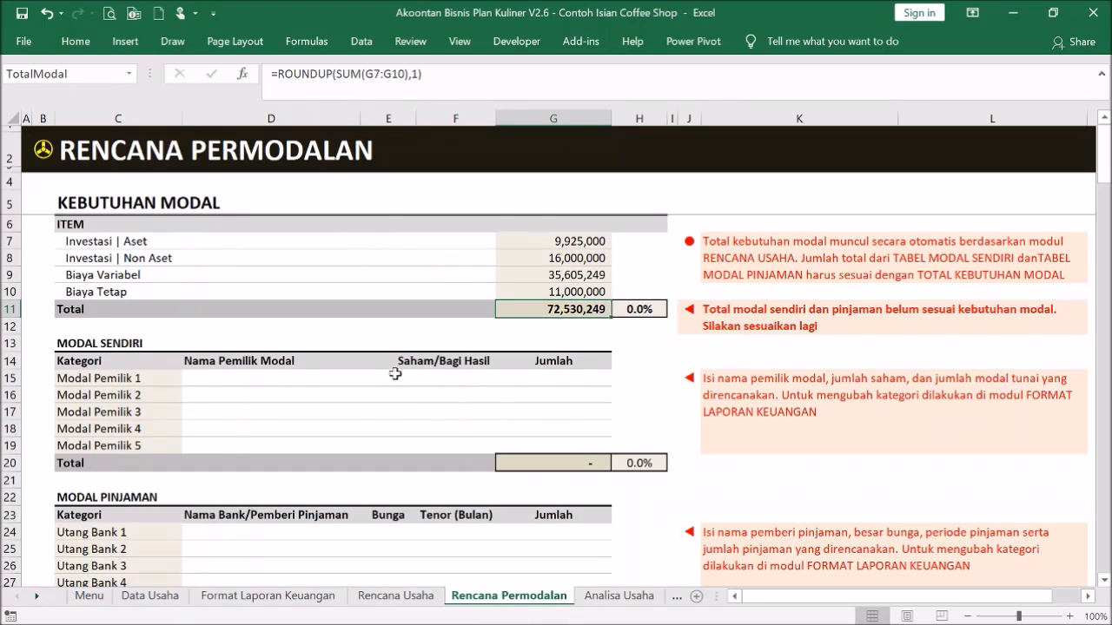
# Look over the Modal Sendiri and Modal Pinjaman tables, checking the owner rows available under Nama Pemilik Modal
pyautogui.click(308, 374)
pyautogui.scroll(-1, 420, 357)
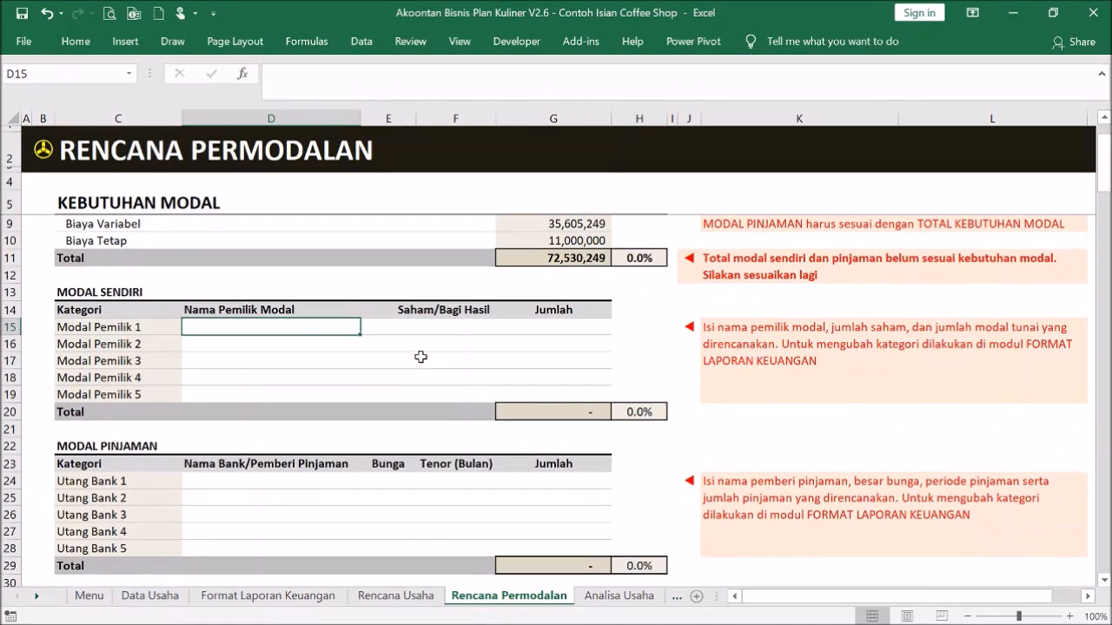
pyautogui.scroll(1, 438, 335)
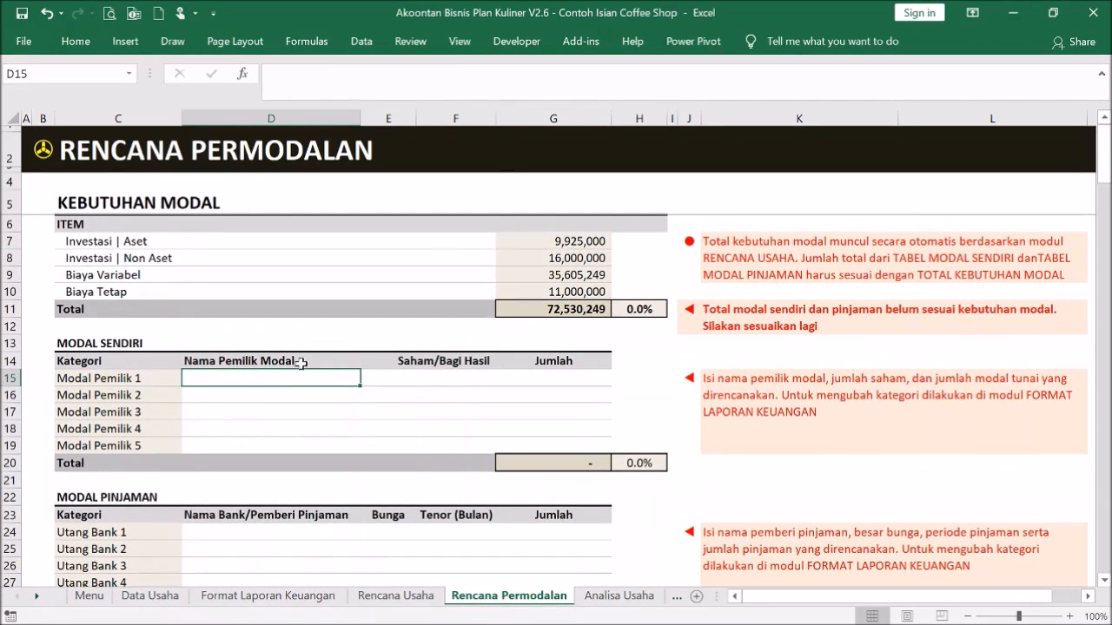
pyautogui.moveTo(271, 374); pyautogui.dragTo(277, 395)
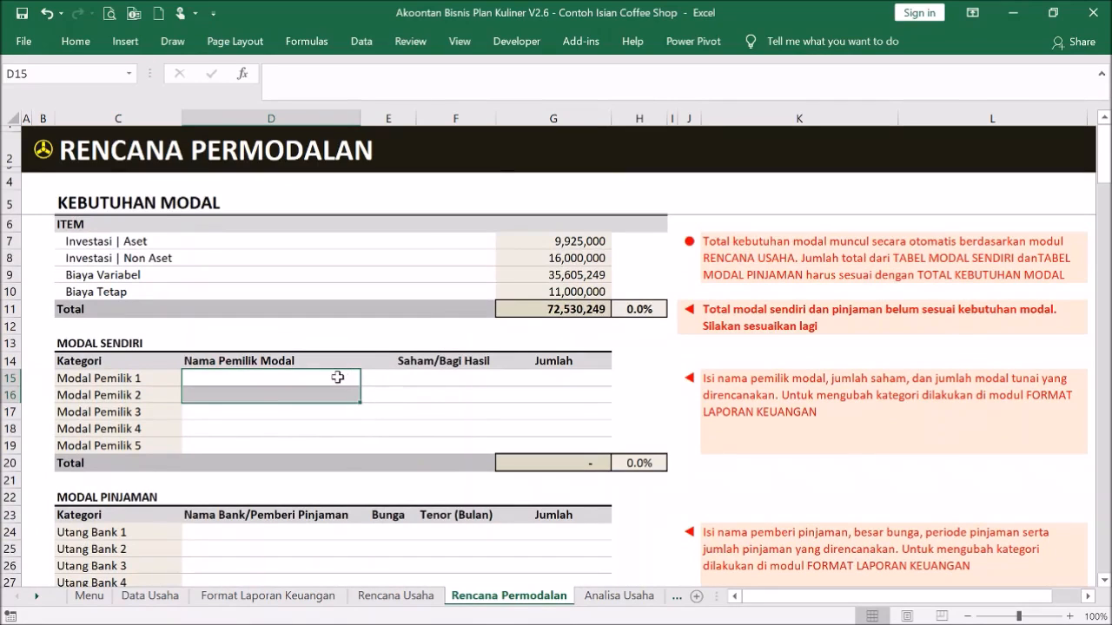
pyautogui.click(337, 377)
pyautogui.click(440, 385)
pyautogui.click(331, 382)
pyautogui.click(342, 397)
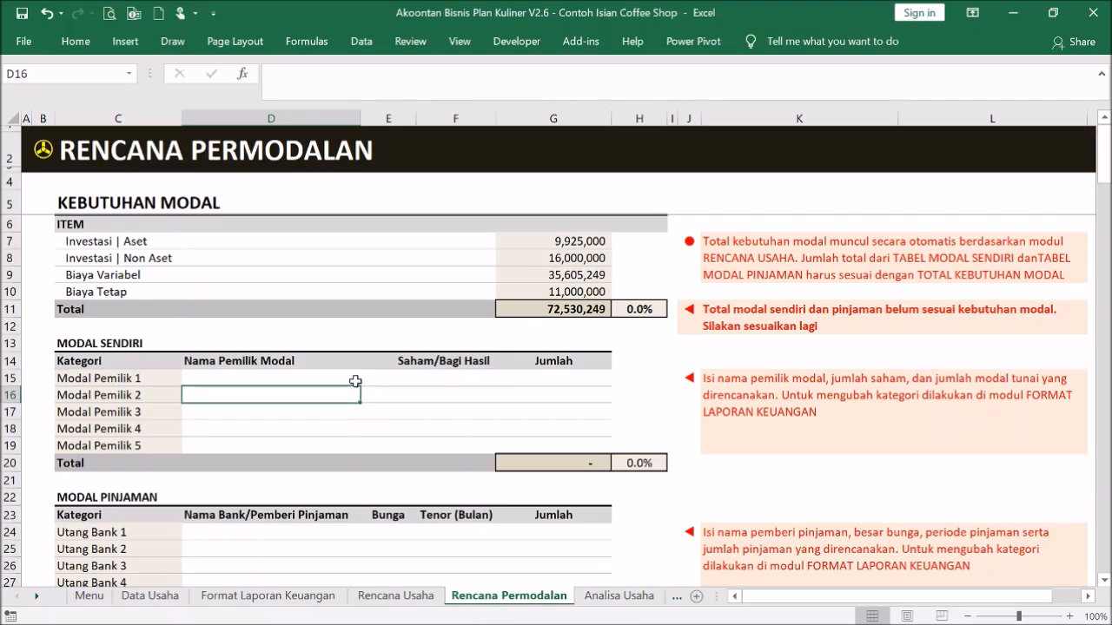
pyautogui.moveTo(313, 380); pyautogui.dragTo(313, 439)
pyautogui.click(287, 413)
# Check how the Modal | Bagi Hasil helper table lists capital owners and profit shares, and return to the main menu sheet
pyautogui.click(48, 153)
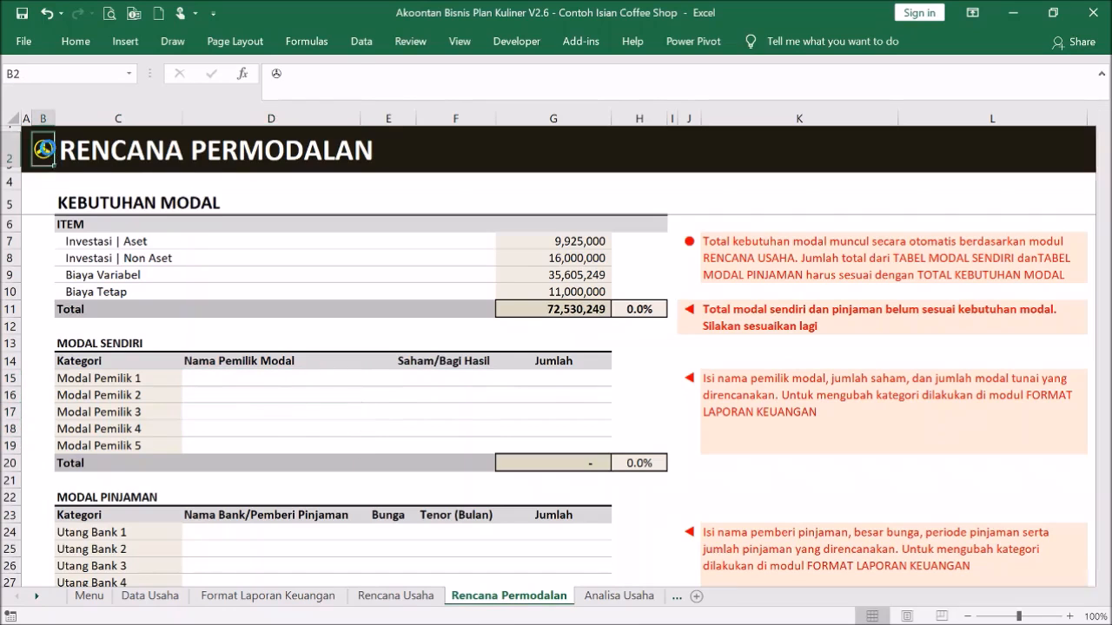
pyautogui.click(347, 347)
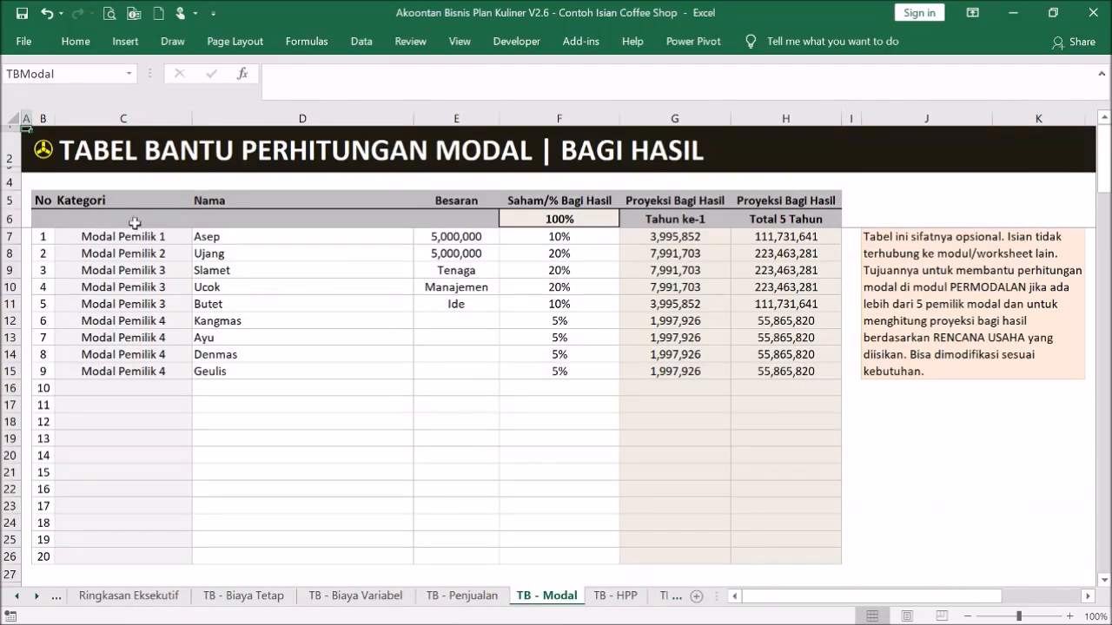
pyautogui.click(36, 165)
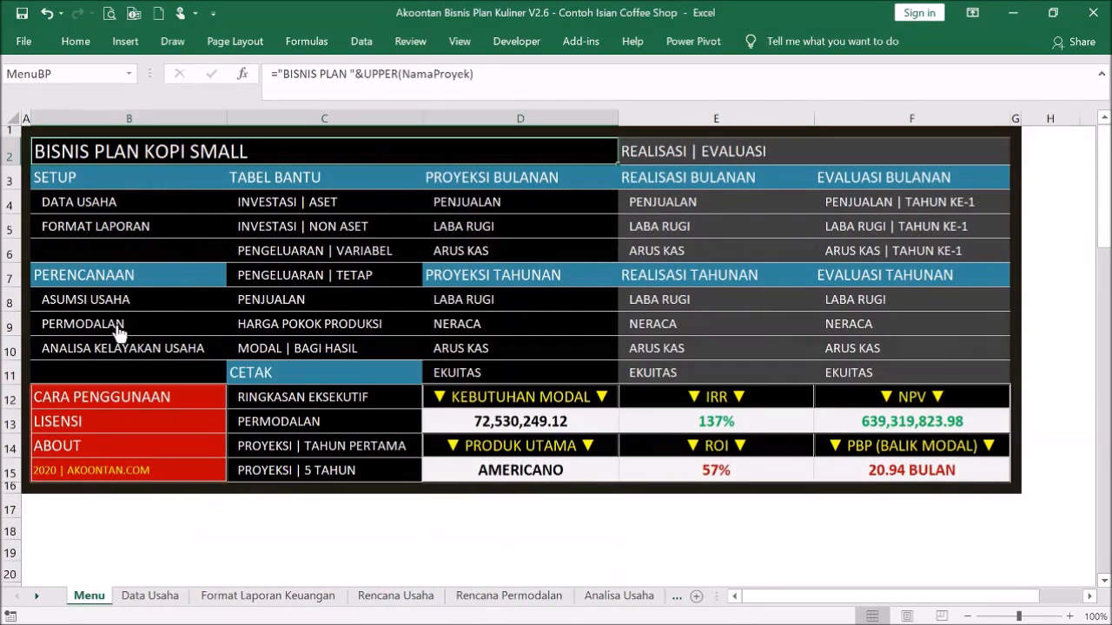
# Reopen the Permodalan sheet and enter the capital owners' names for Modal Pemilik 1 and Modal Pemilik 2
pyautogui.click(199, 336)
pyautogui.click(199, 336)
pyautogui.click(291, 394)
pyautogui.click(412, 390)
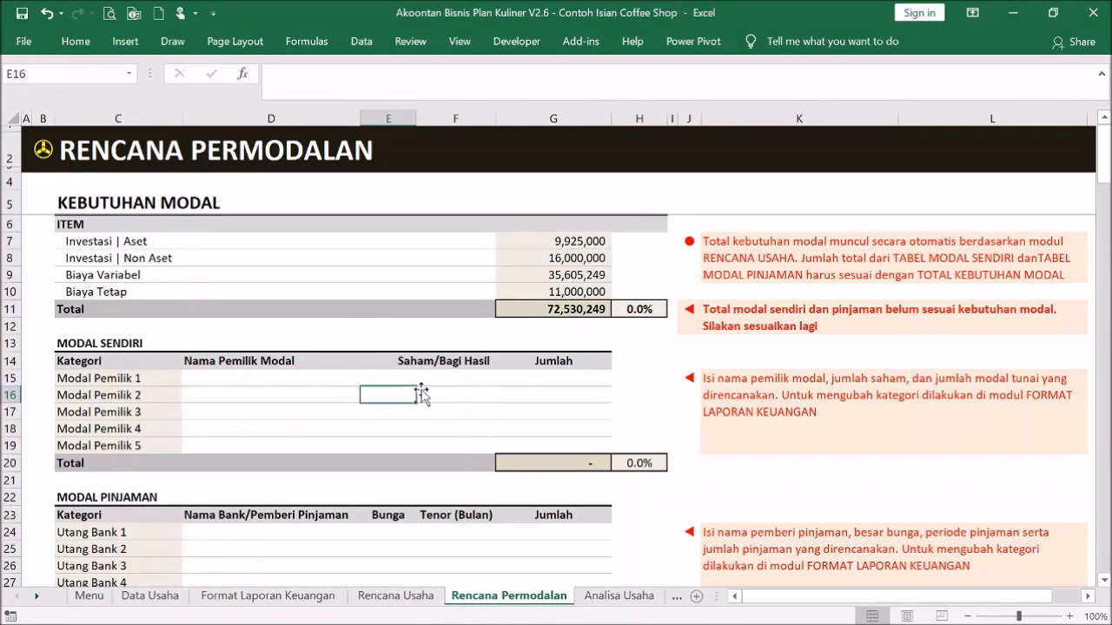
pyautogui.click(298, 379)
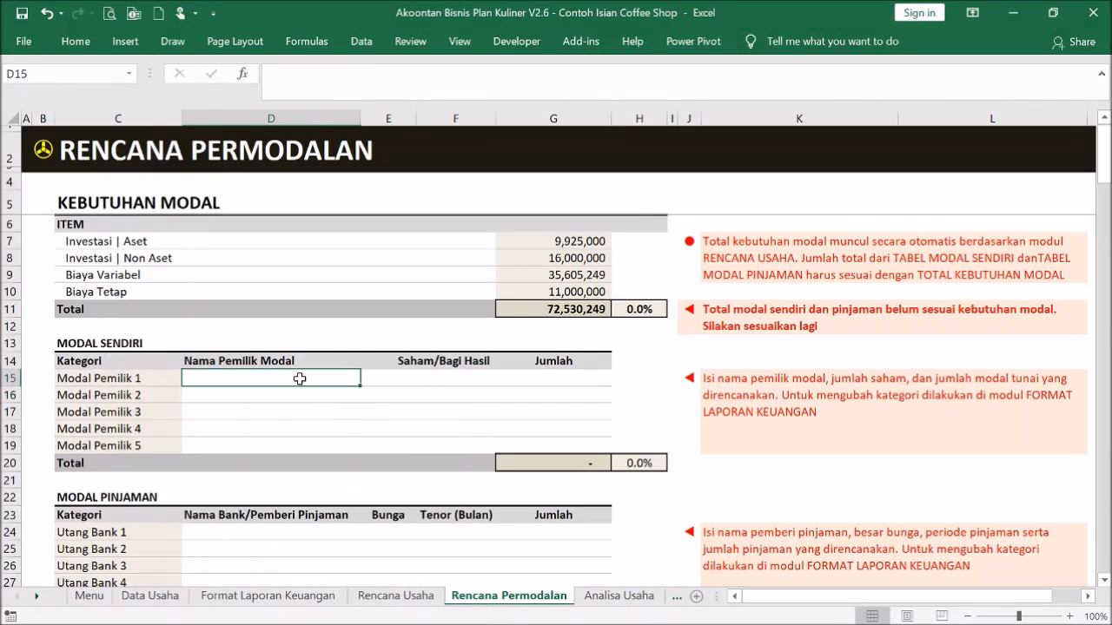
pyautogui.write('Eneng')
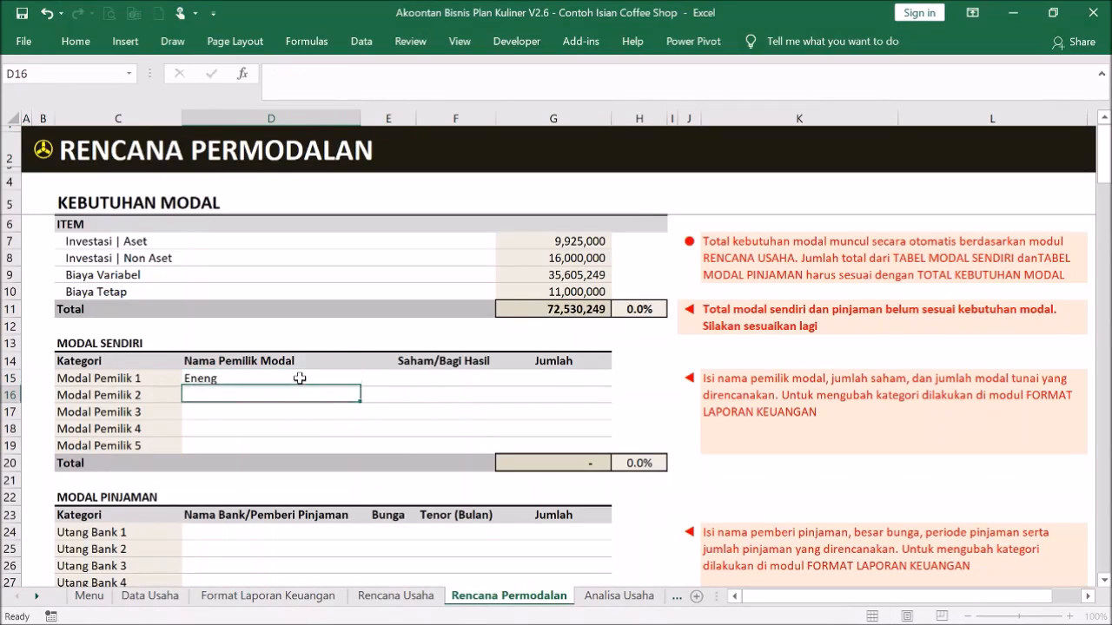
pyautogui.press('Return')
pyautogui.write('Geulis')
pyautogui.press('Return')
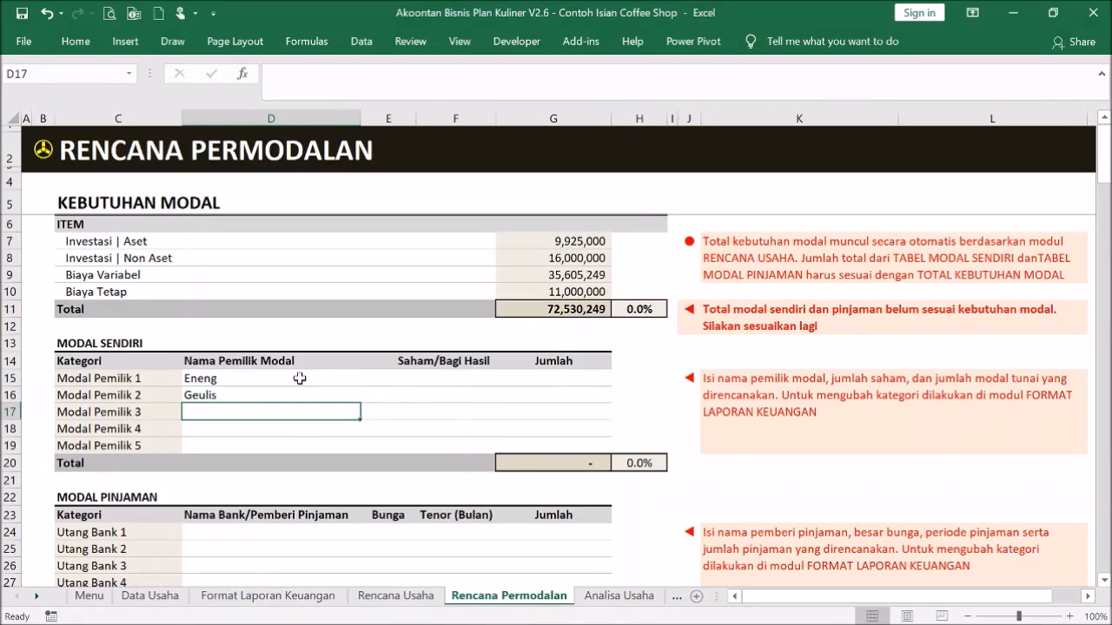
# Set the Saham/Bagi Hasil share to 50% for both Modal Pemilik 1 and Modal Pemilik 2
pyautogui.click(490, 382)
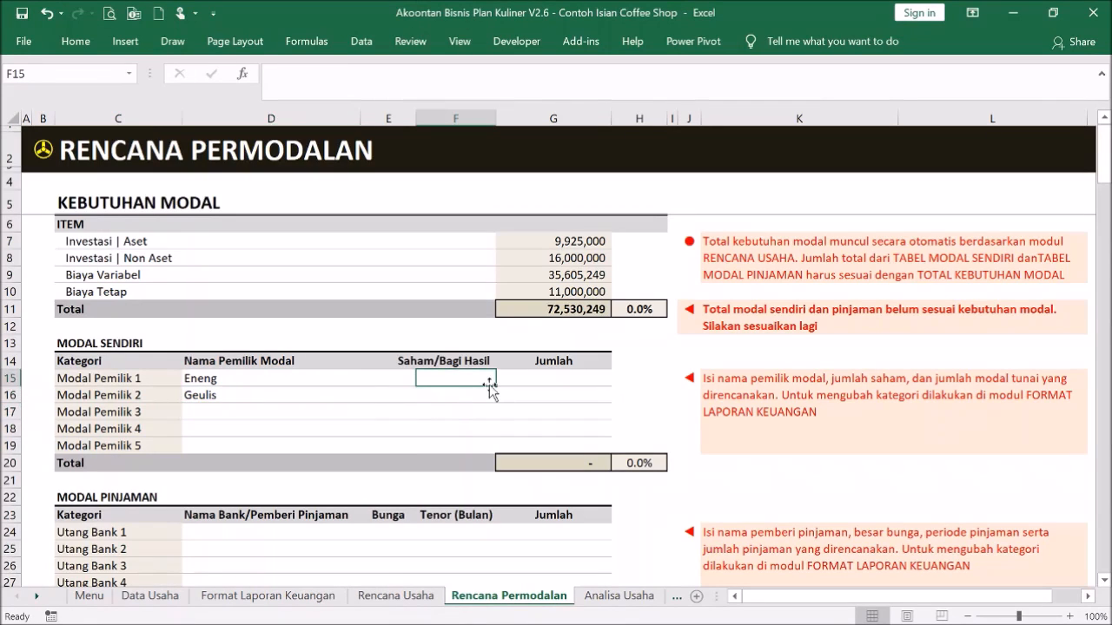
pyautogui.write('50')
pyautogui.press('Return')
pyautogui.write('50')
pyautogui.press('Return')
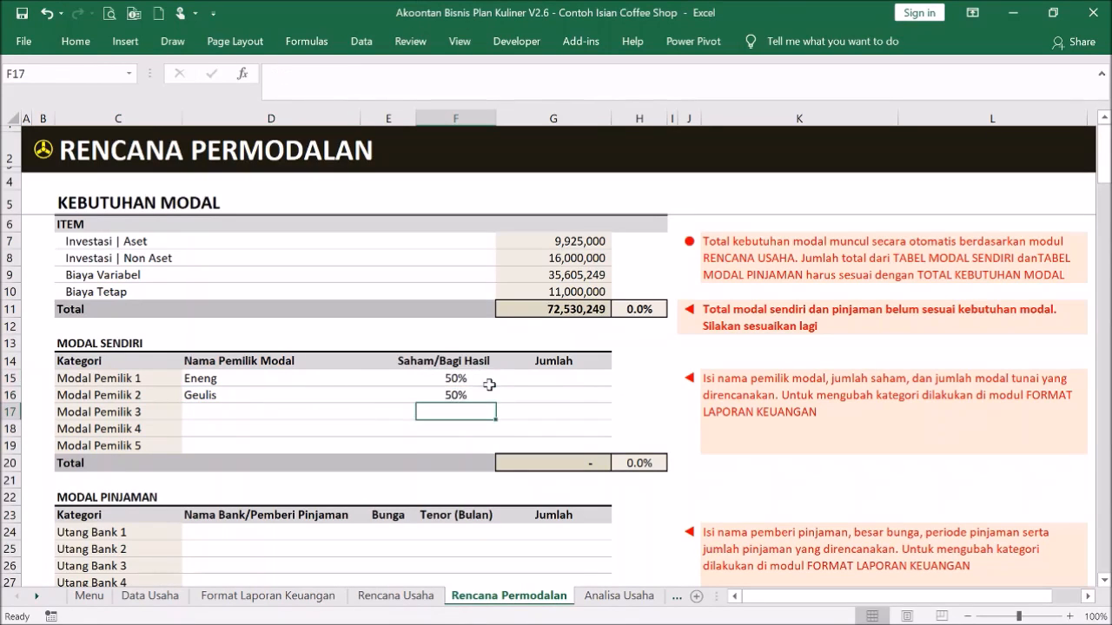
# Enter Jumlah amounts of 50,000,000 for Modal Pemilik 1 and 22,530,249 for Modal Pemilik 2 in the Modal Sendiri table
pyautogui.click(575, 380)
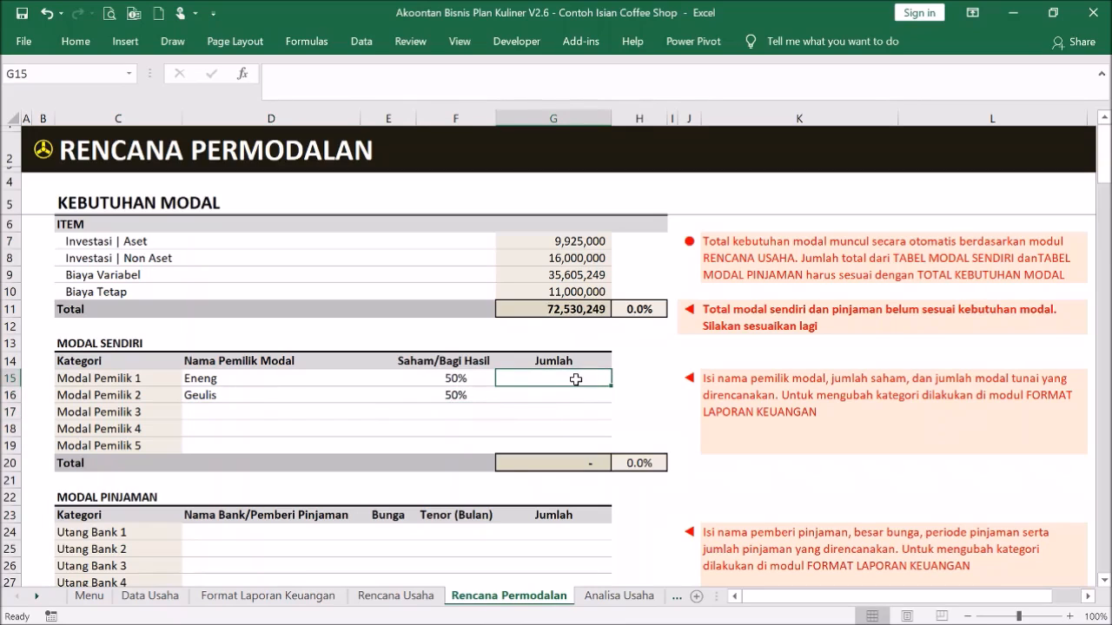
pyautogui.write('50000000')
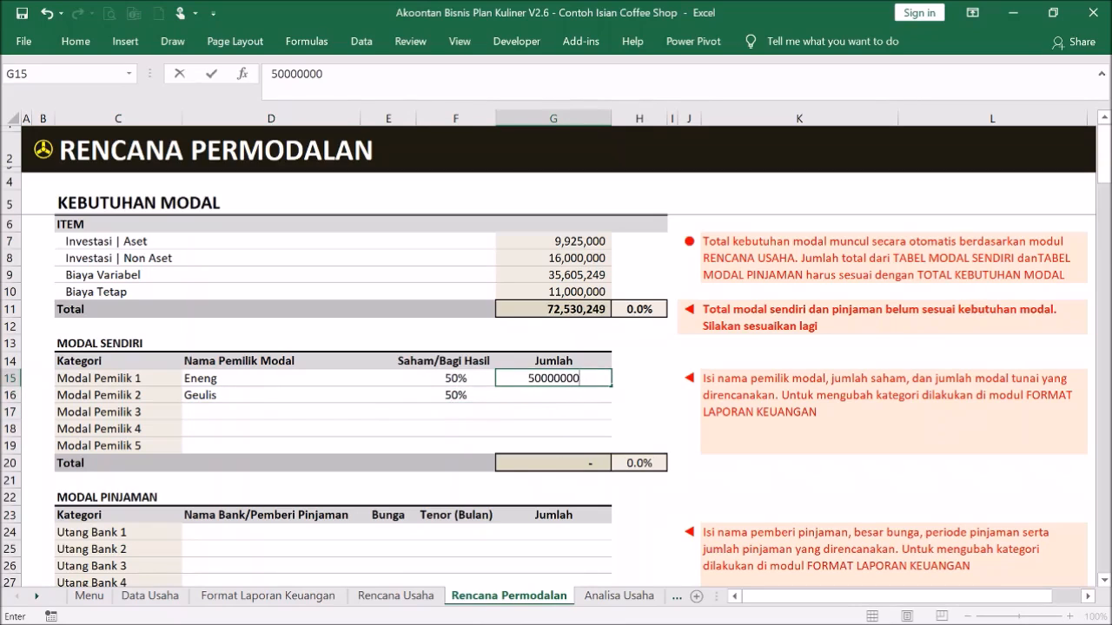
pyautogui.press('Return')
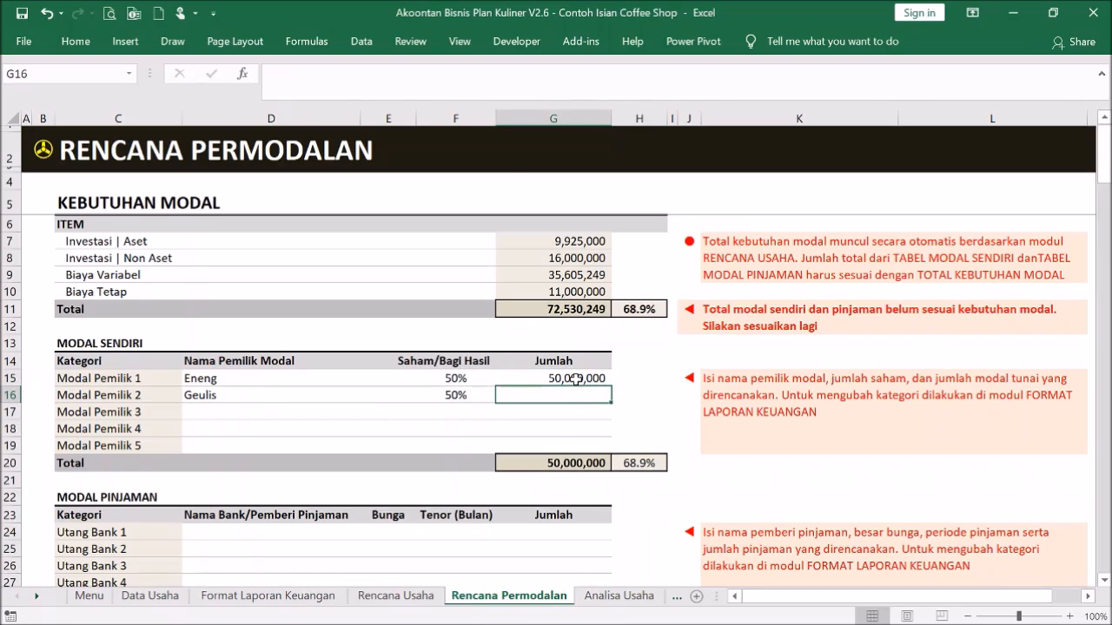
pyautogui.write('22')
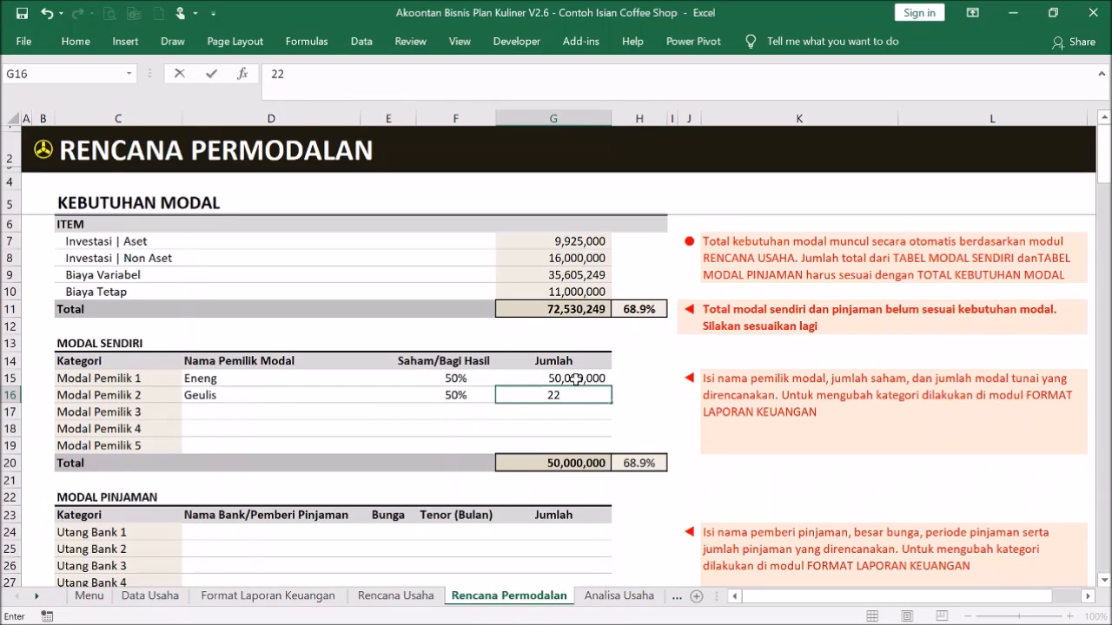
pyautogui.write(',530,249')
pyautogui.press('Return')
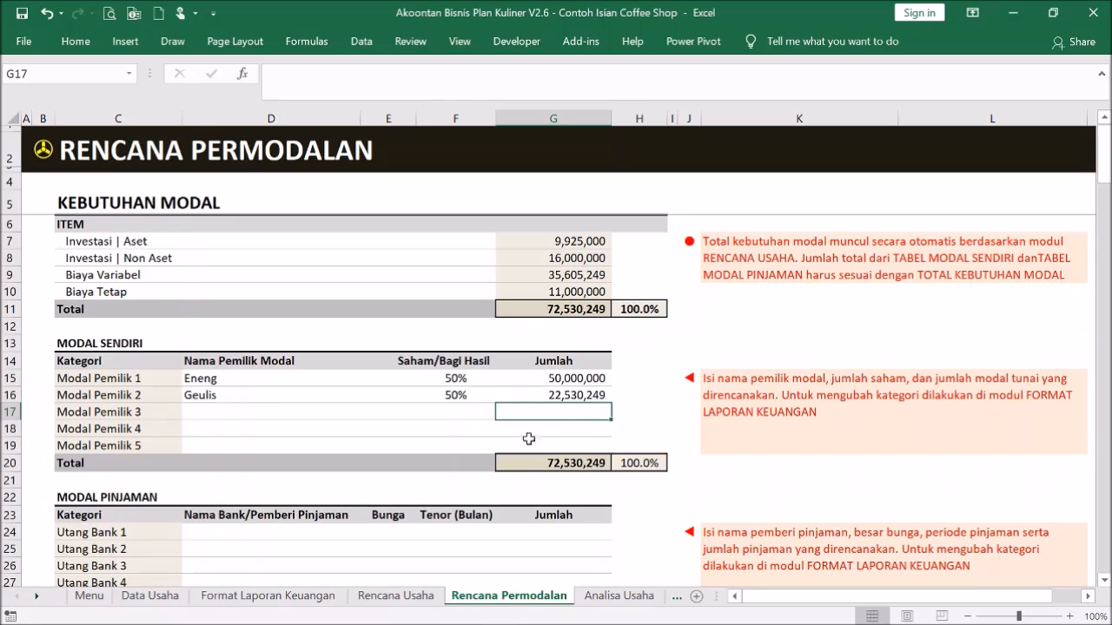
# Change the Jumlah for Modal Pemilik 1 to 25,000,000
pyautogui.click(550, 381)
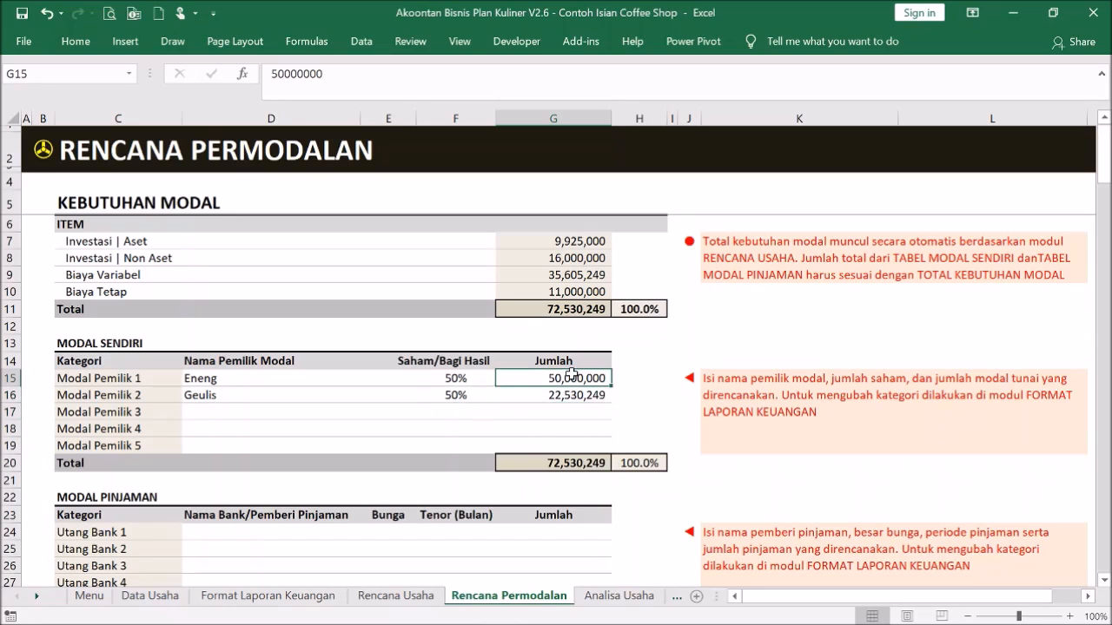
pyautogui.write('25,000,000')
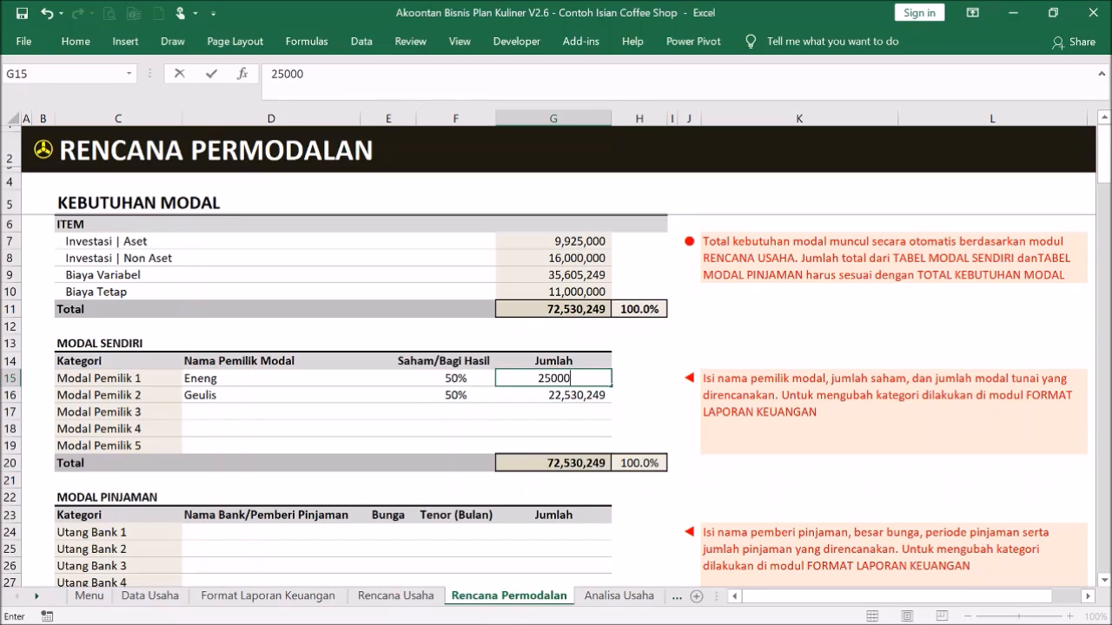
pyautogui.press('Return')
# Fill in Utang Bank 1 under Modal Pinjaman with lender BRI, 5% interest, a 36-month tenor and an amount of 25,000,000
pyautogui.click(271, 531)
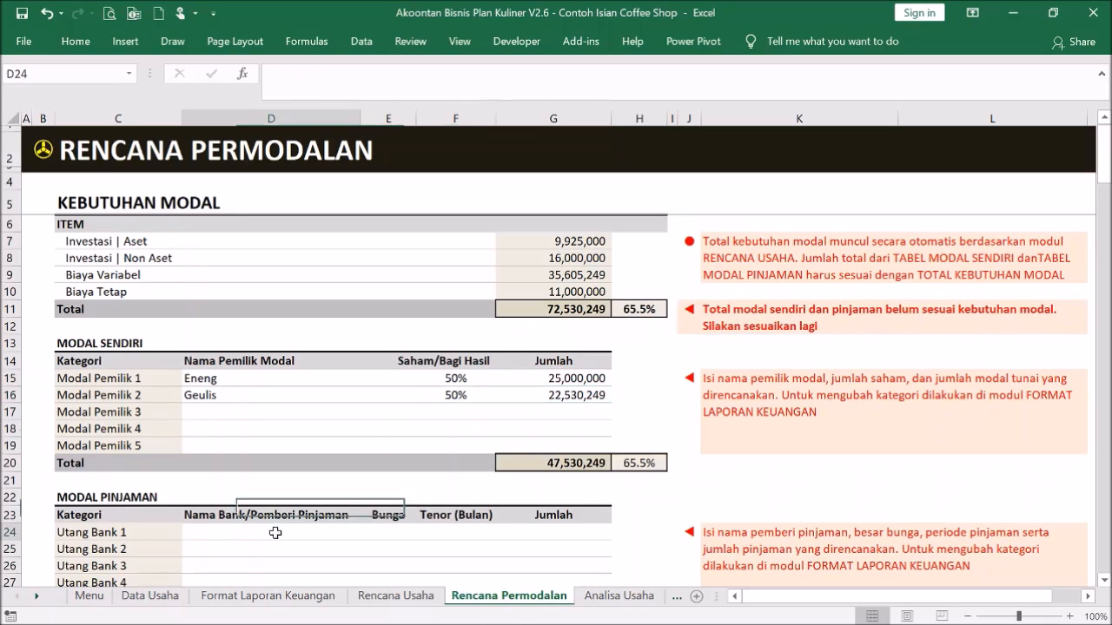
pyautogui.write('BRI')
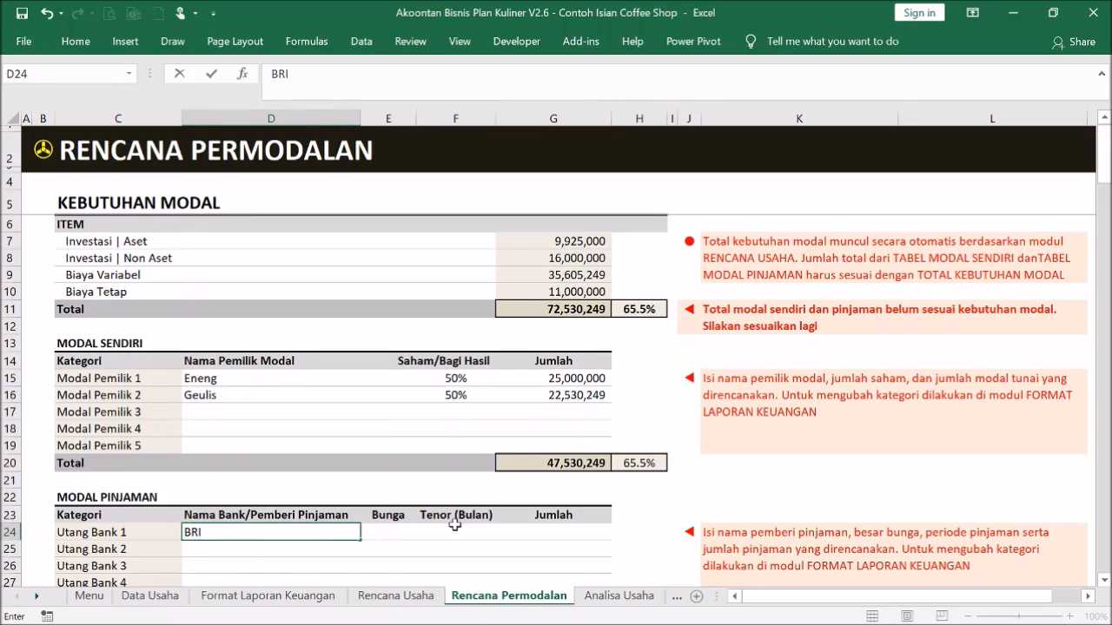
pyautogui.click(388, 531)
pyautogui.write('5%')
pyautogui.click(477, 531)
pyautogui.write('36')
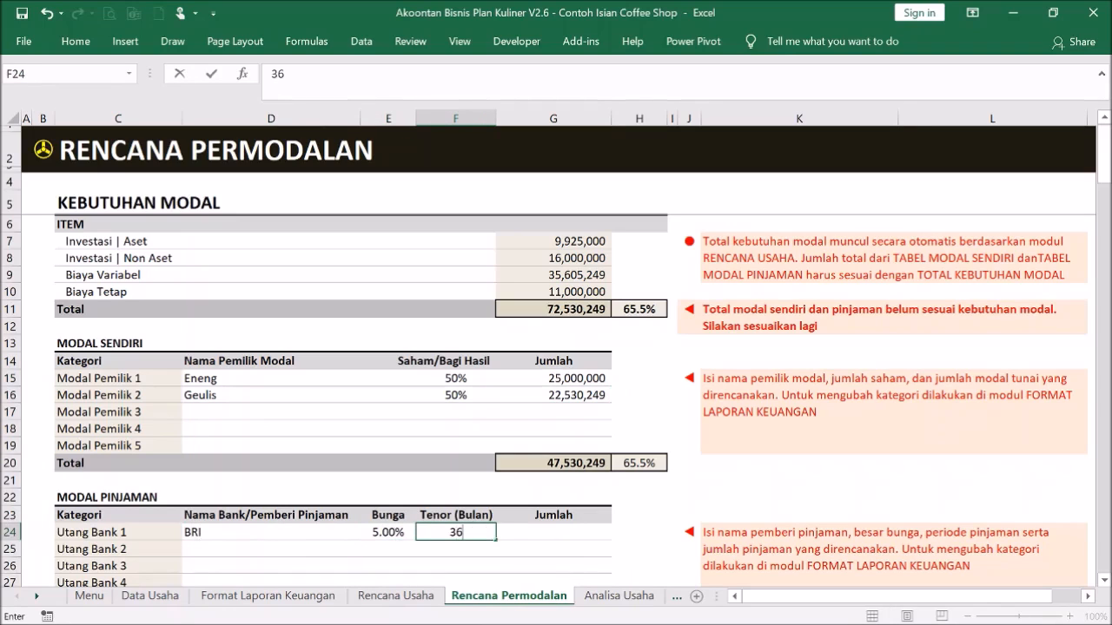
pyautogui.click(541, 531)
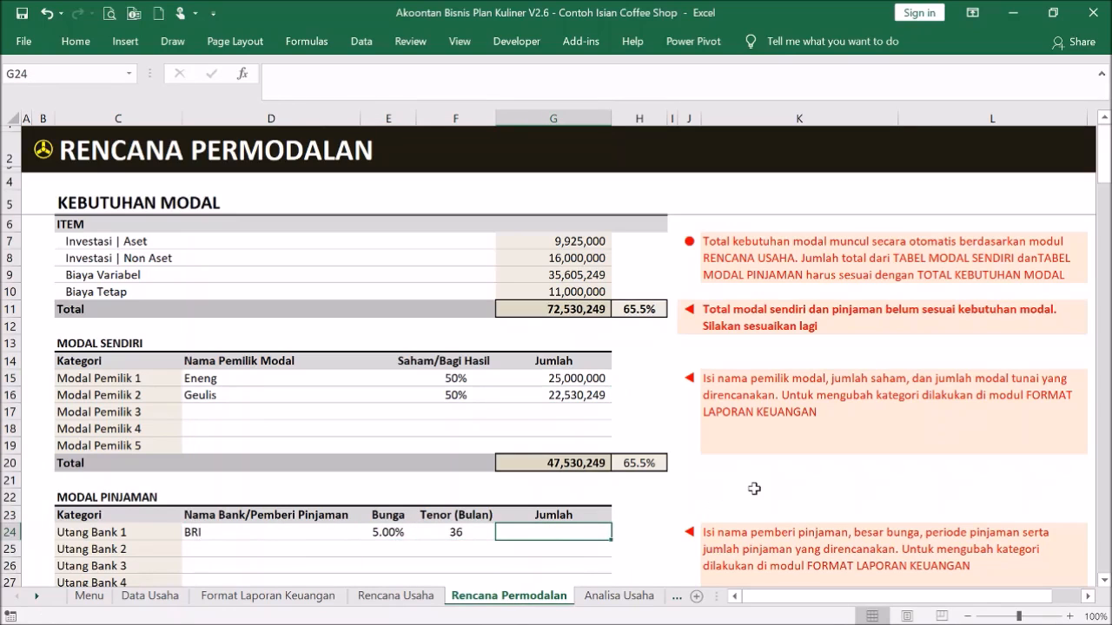
pyautogui.write('25000000')
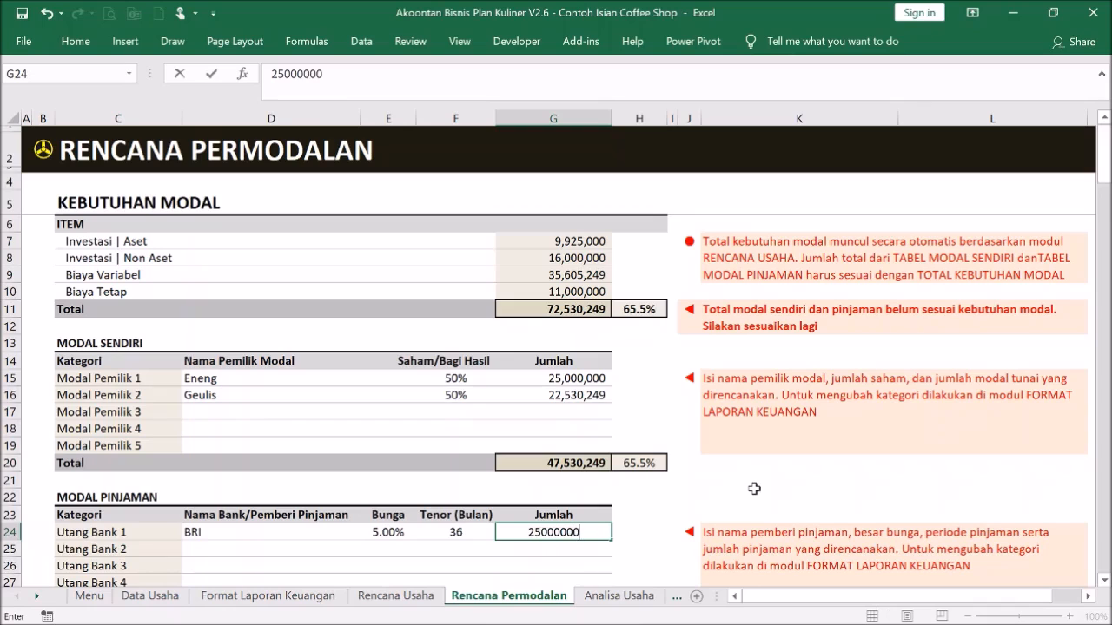
pyautogui.press('Return')
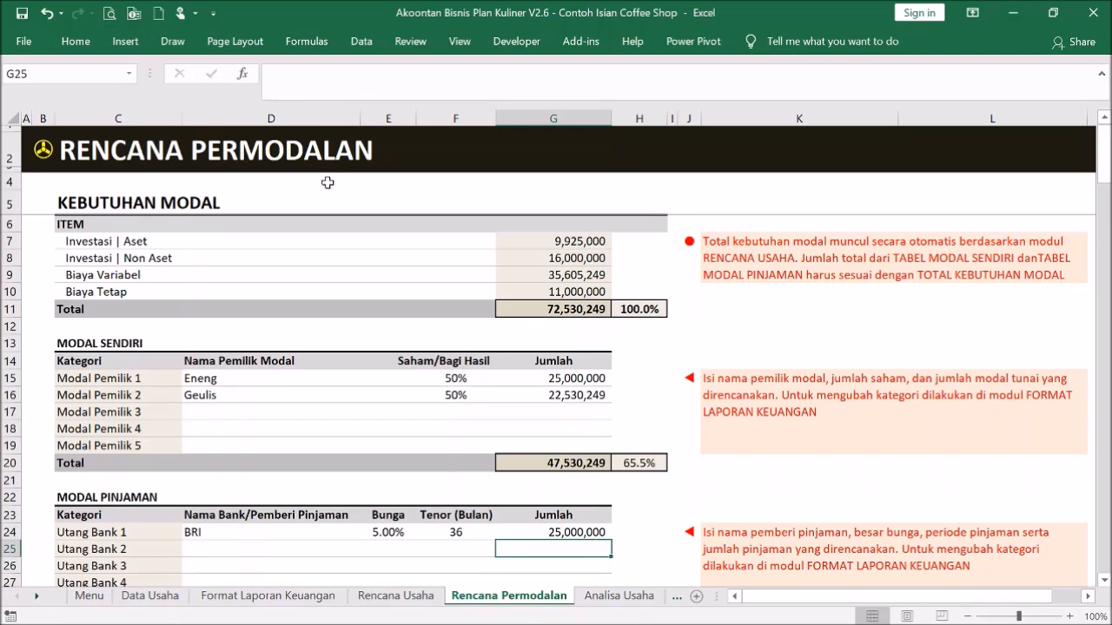
# Open the monthly Laba Rugi projection and check the Beban Bunga Bank values and formulas across the first months
pyautogui.click(43, 157)
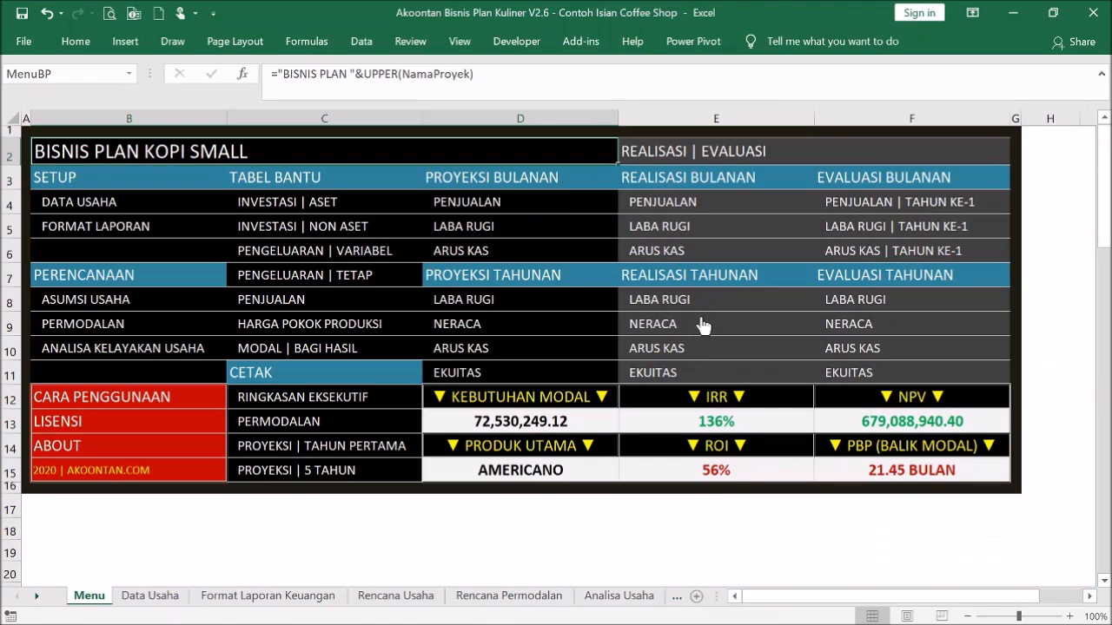
pyautogui.click(482, 235)
pyautogui.scroll(-12, 526, 356)
pyautogui.scroll(1, 526, 355)
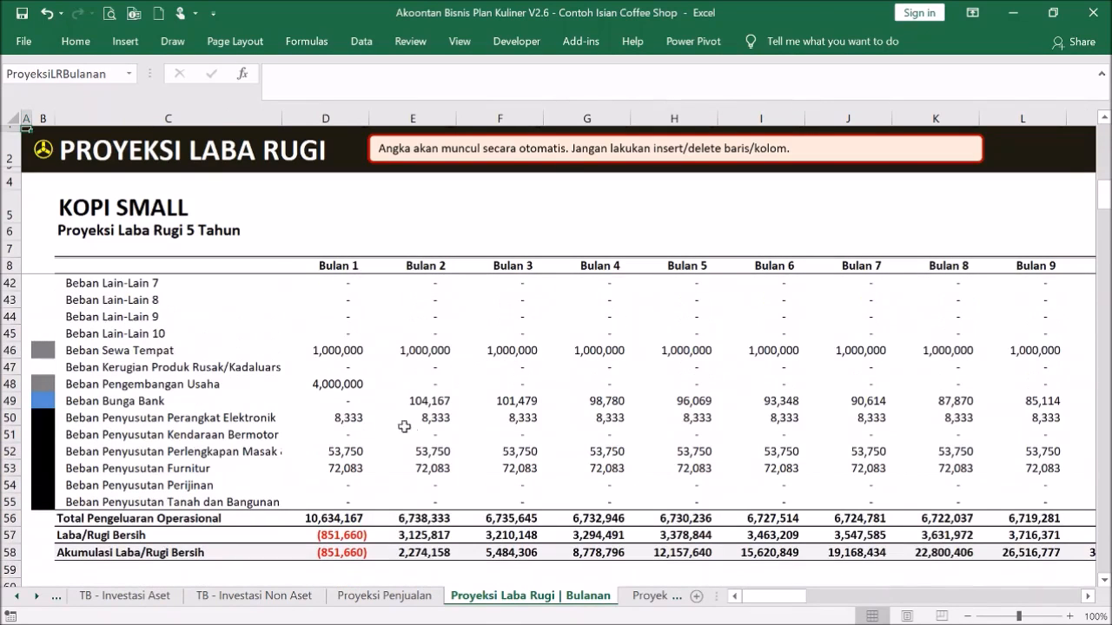
pyautogui.click(349, 407)
pyautogui.click(458, 404)
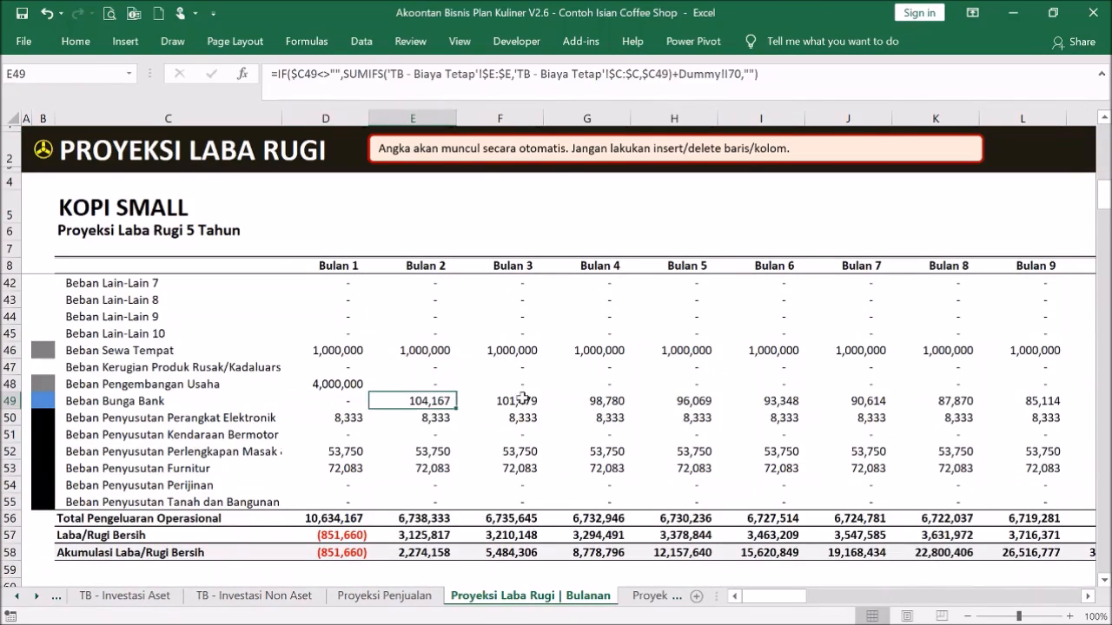
pyautogui.click(521, 400)
pyautogui.click(627, 405)
pyautogui.scroll(11, 608, 408)
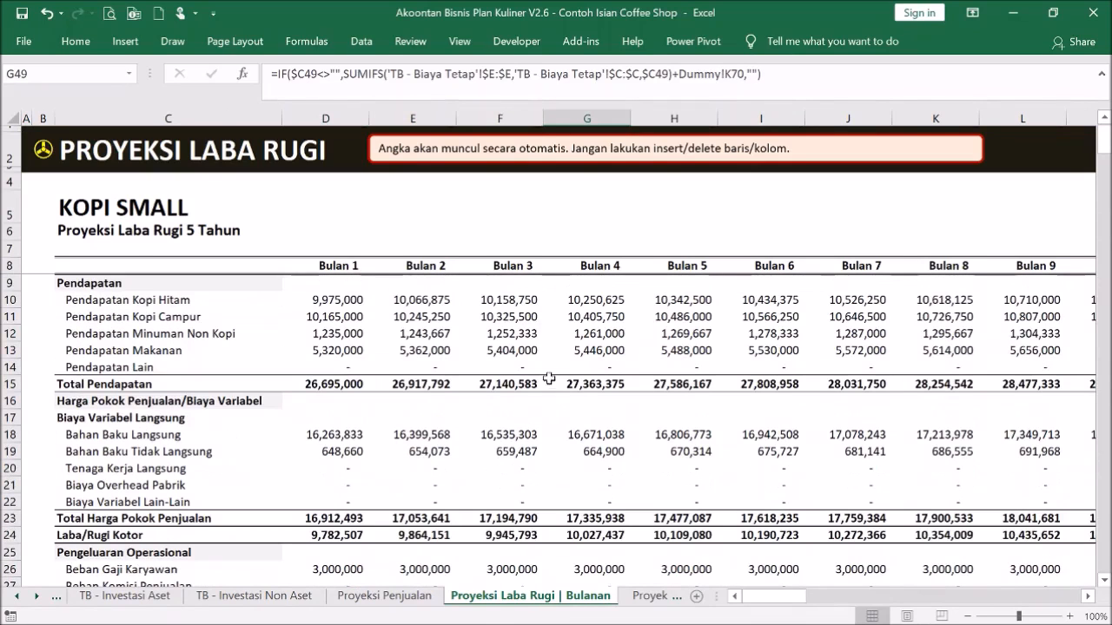
# Go back to the Permodalan sheet to recheck the capital tables, and return to the main menu sheet
pyautogui.click(41, 158)
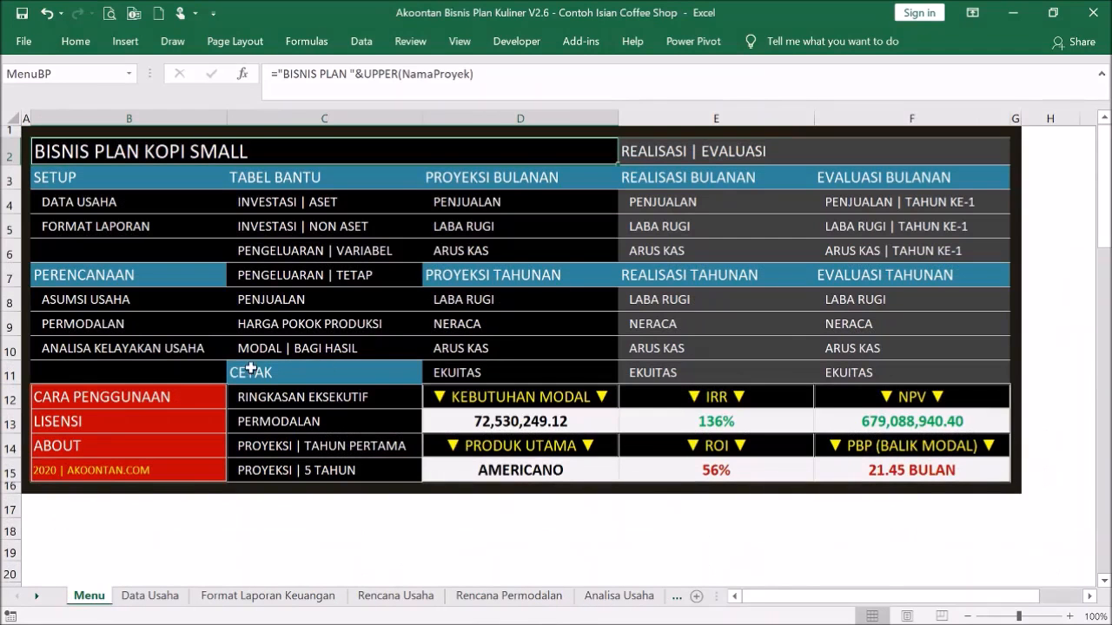
pyautogui.click(117, 330)
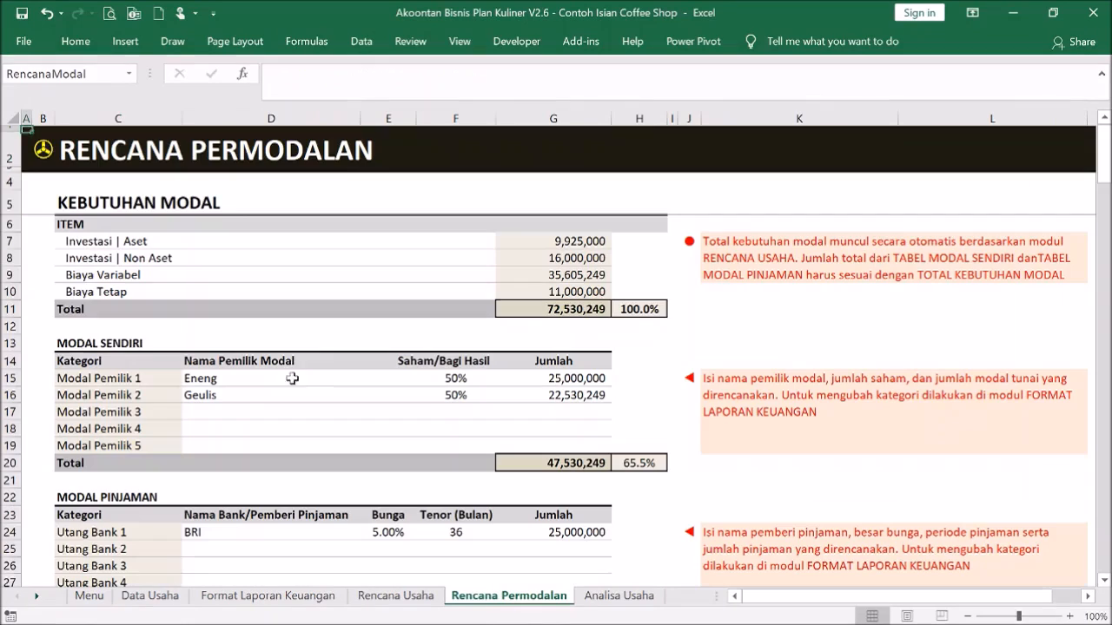
pyautogui.click(42, 149)
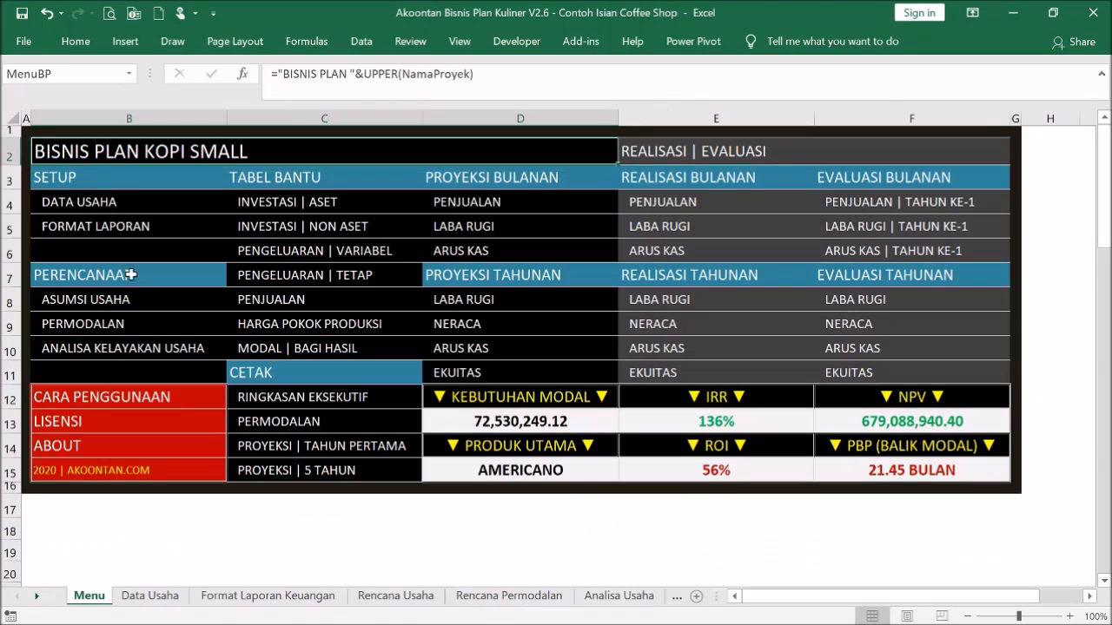
# Open the Analisa Kelayakan Usaha sheet and look over its sections from Penggunaan Modal down to Break Even Point
pyautogui.click(147, 347)
pyautogui.scroll(5, 729, 308)
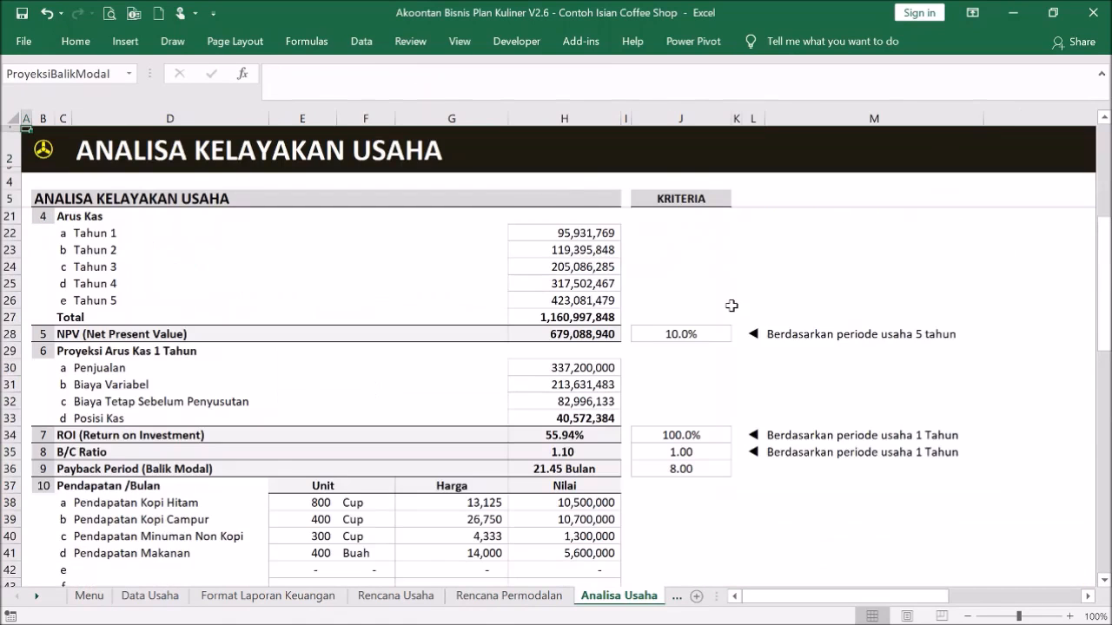
pyautogui.scroll(5, 731, 304)
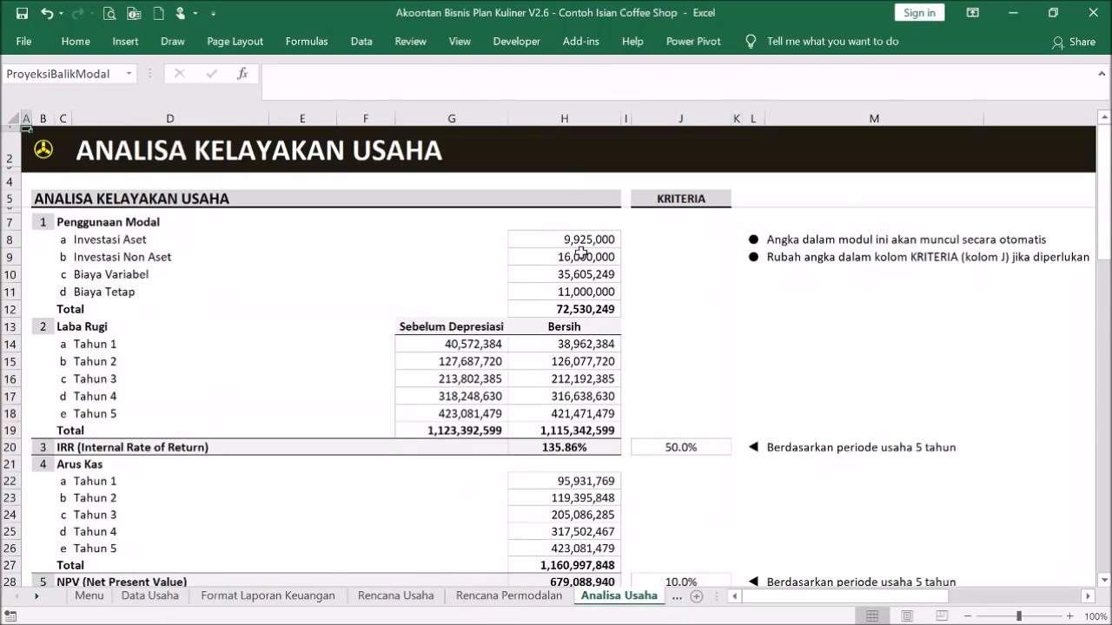
pyautogui.scroll(-5, 577, 256)
pyautogui.scroll(-12, 578, 256)
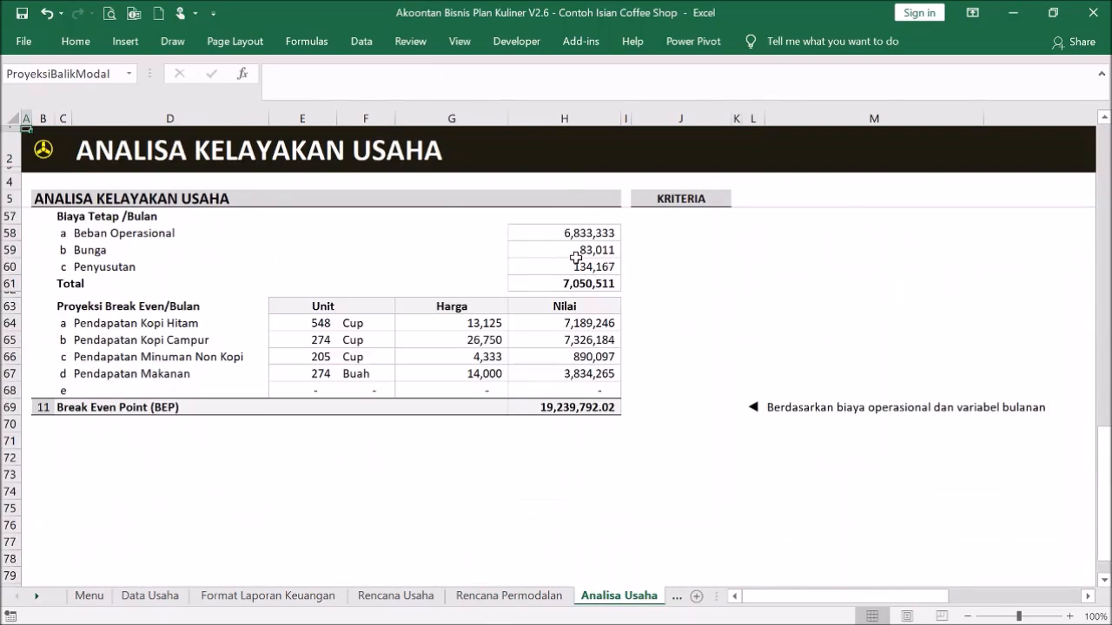
pyautogui.scroll(11, 576, 254)
pyautogui.scroll(6, 576, 254)
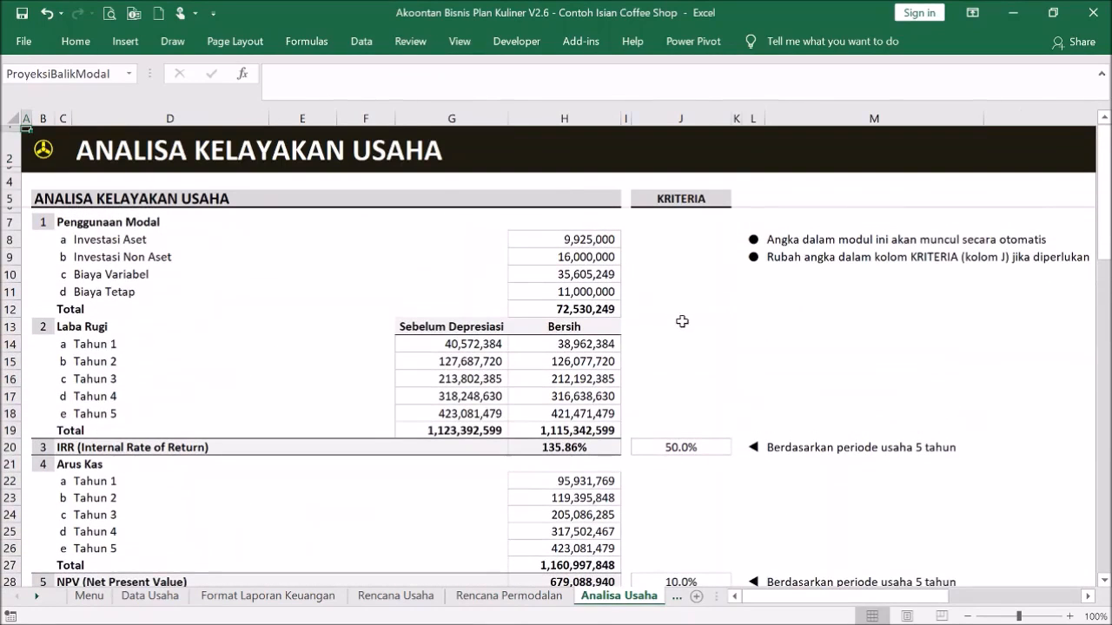
# Examine the Kriteria values for IRR, NPV, ROI and B/C Ratio in the feasibility analysis
pyautogui.click(684, 450)
pyautogui.scroll(-1, 764, 427)
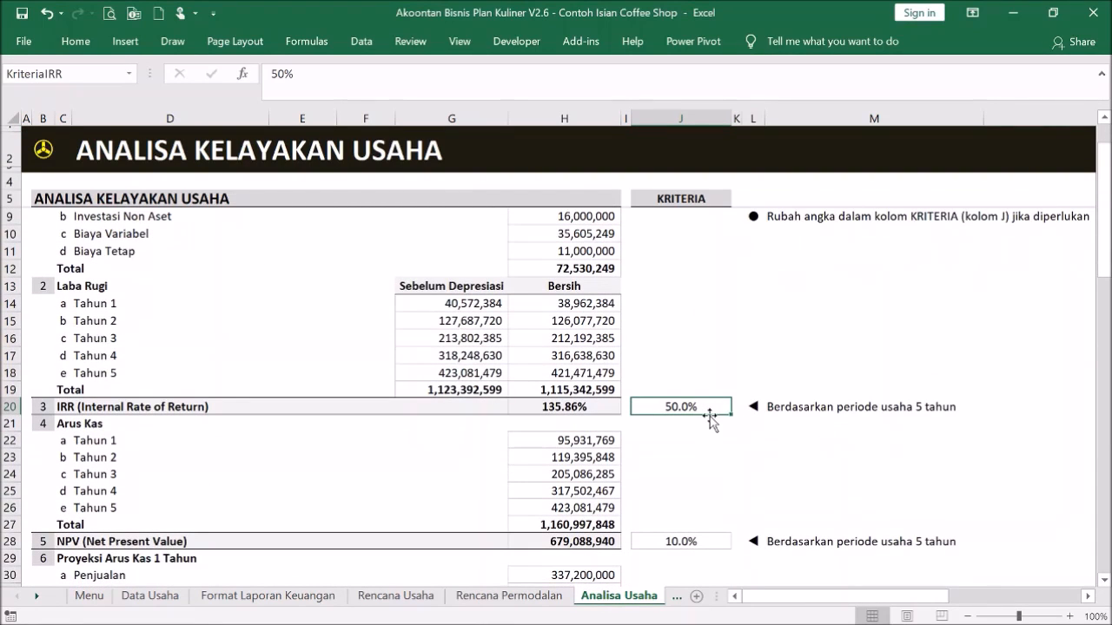
pyautogui.scroll(-1, 710, 420)
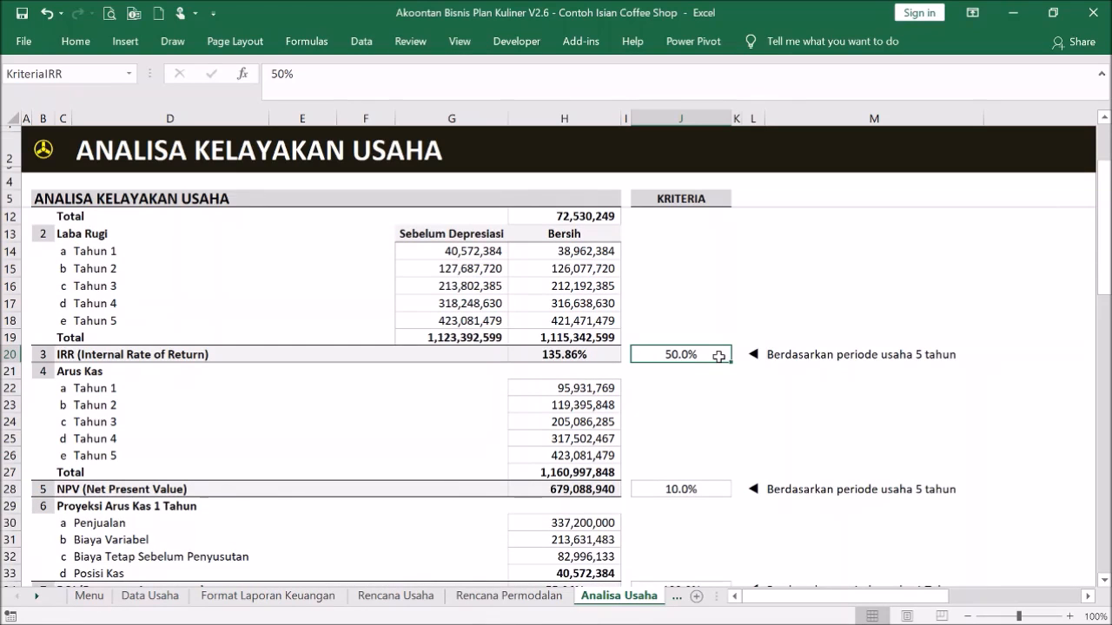
pyautogui.scroll(-2, 743, 402)
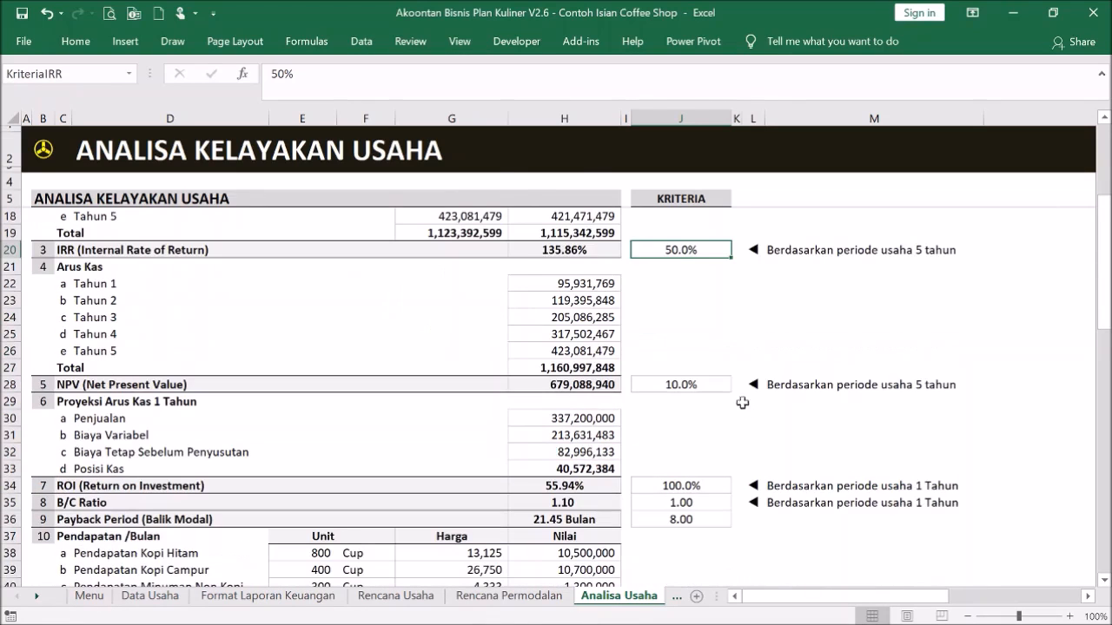
pyautogui.click(705, 382)
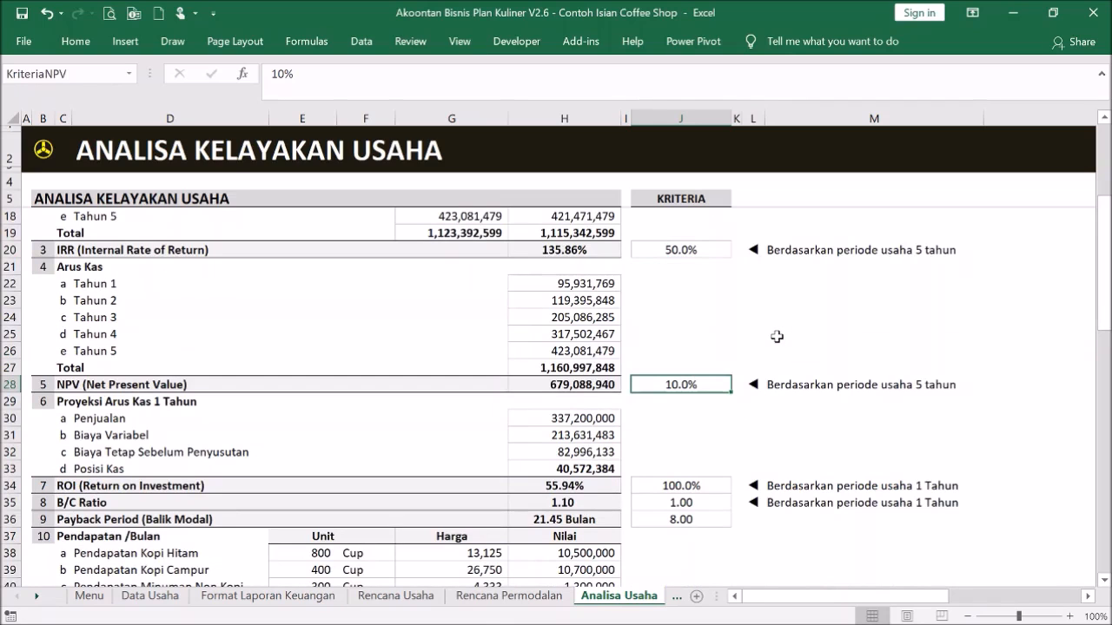
pyautogui.scroll(-2, 700, 382)
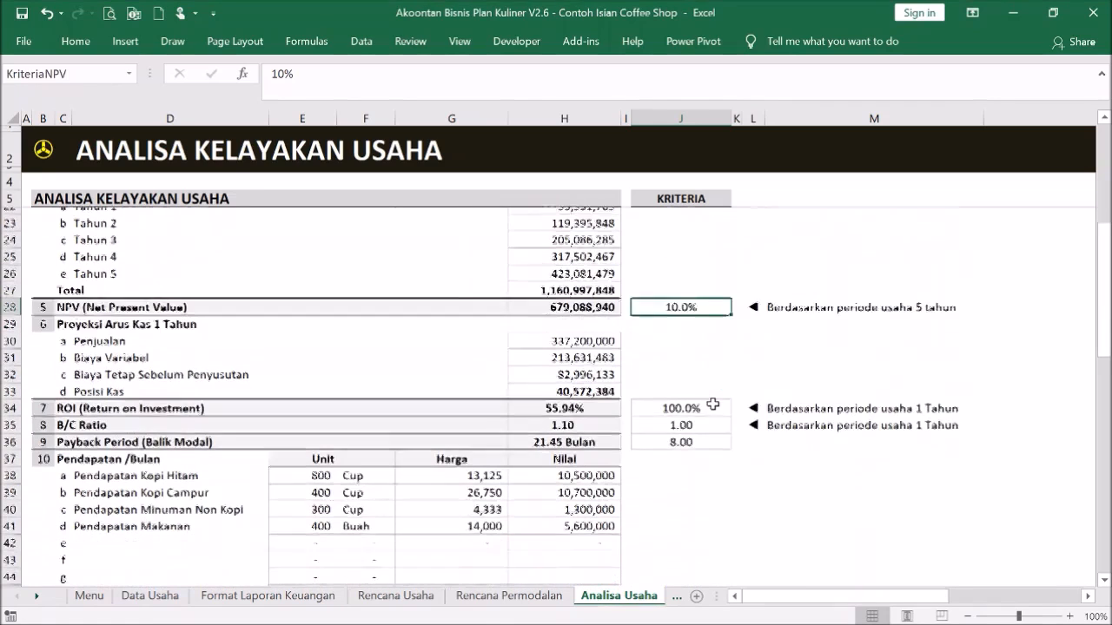
pyautogui.click(704, 380)
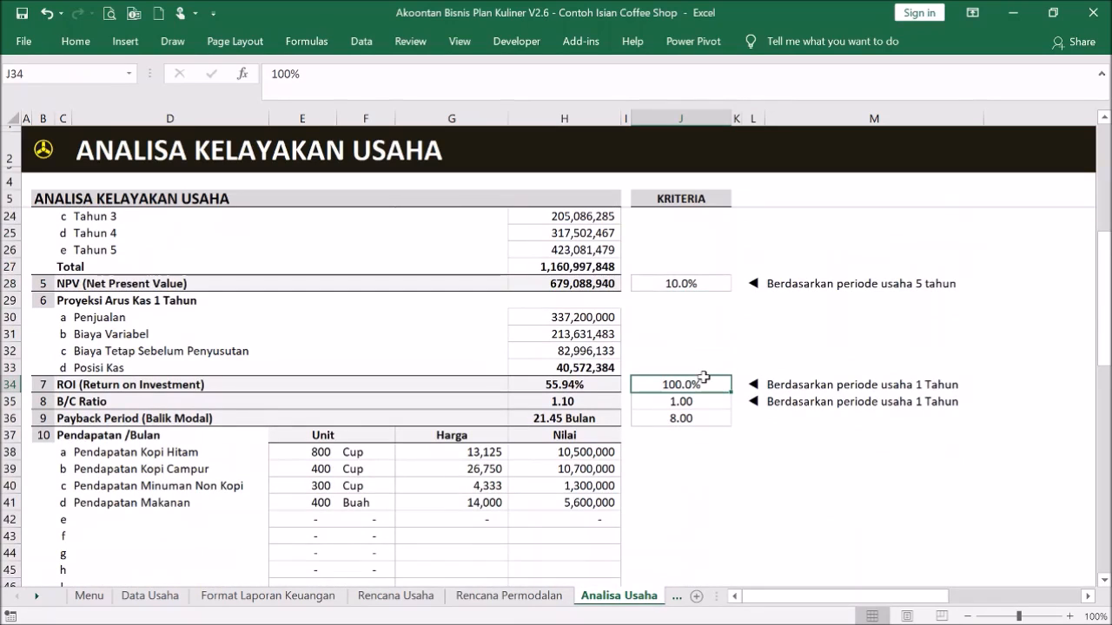
pyautogui.click(705, 399)
# Set the Kriteria value for Payback Period (Balik Modal) to 22
pyautogui.click(710, 415)
pyautogui.scroll(-1, 767, 454)
pyautogui.scroll(-3, 768, 454)
pyautogui.scroll(2, 761, 445)
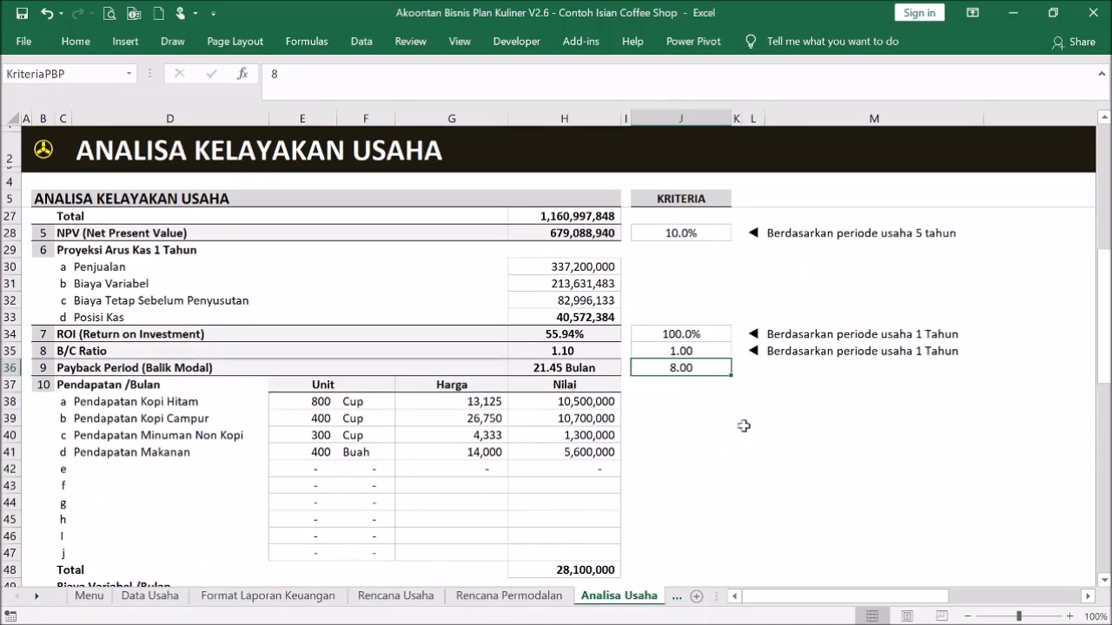
pyautogui.write('22')
pyautogui.press('Return')
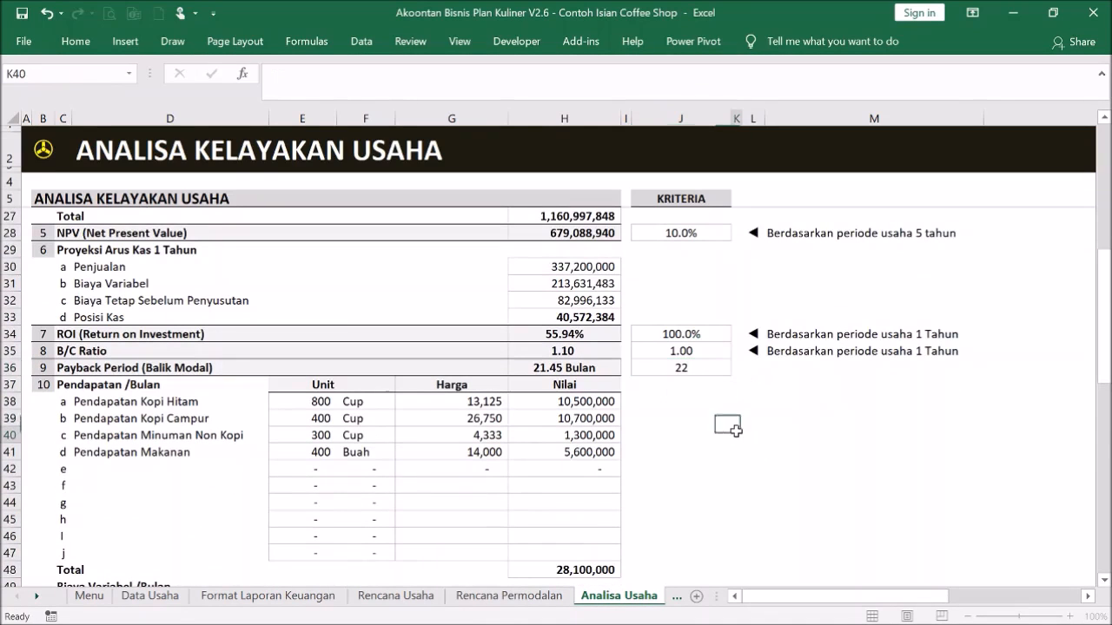
pyautogui.click(736, 433)
pyautogui.scroll(-4, 728, 387)
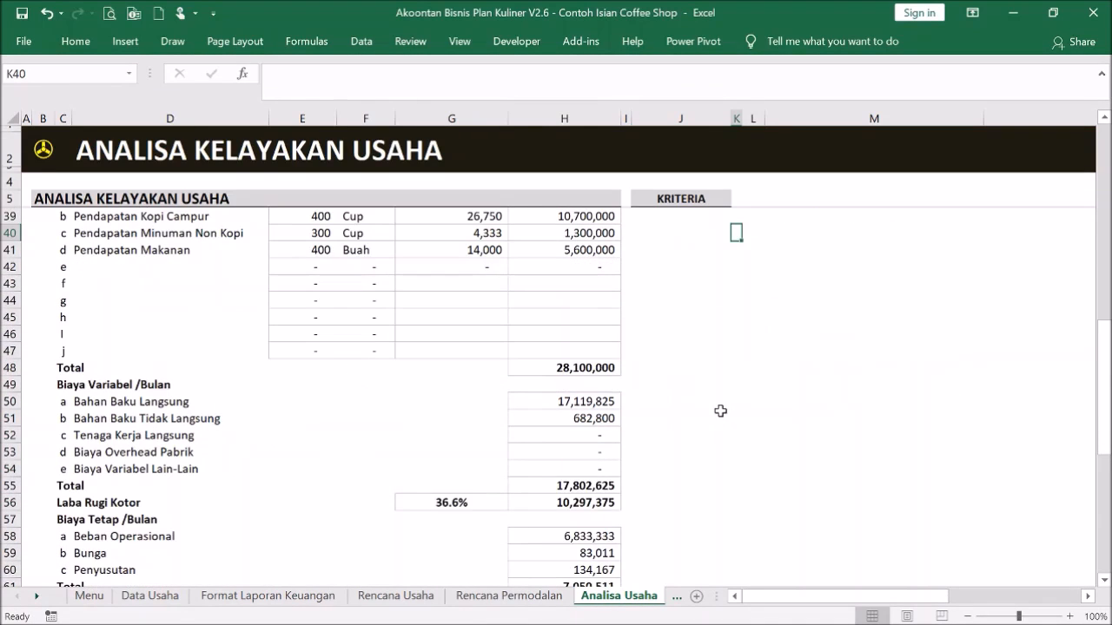
# Look over the rest of the Analisa Kelayakan Usaha sheet and return to the main menu sheet
pyautogui.scroll(-4, 721, 408)
pyautogui.scroll(15, 720, 401)
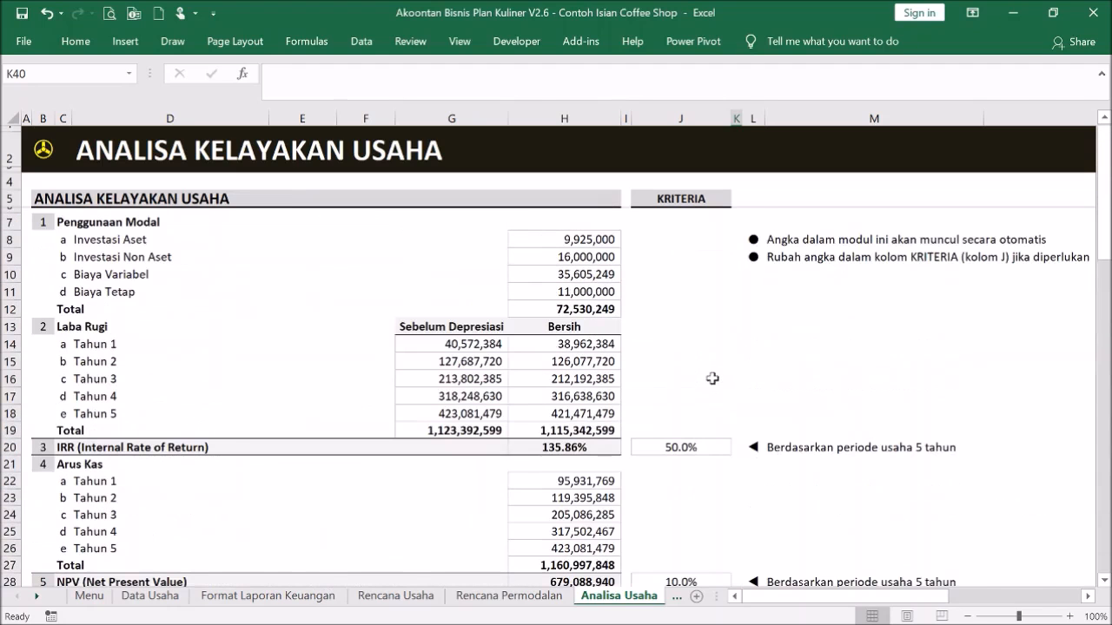
pyautogui.click(43, 155)
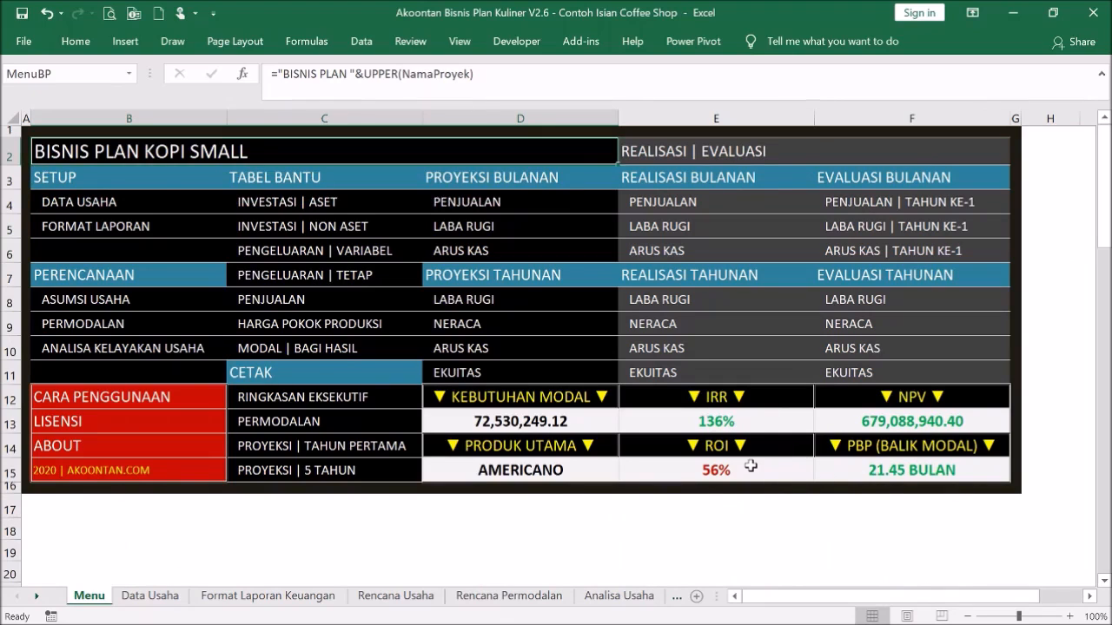
# Open the Ringkasan Eksekutif sheet under Cetak, review the executive summary down its full length, and return to the main menu sheet
pyautogui.click(342, 398)
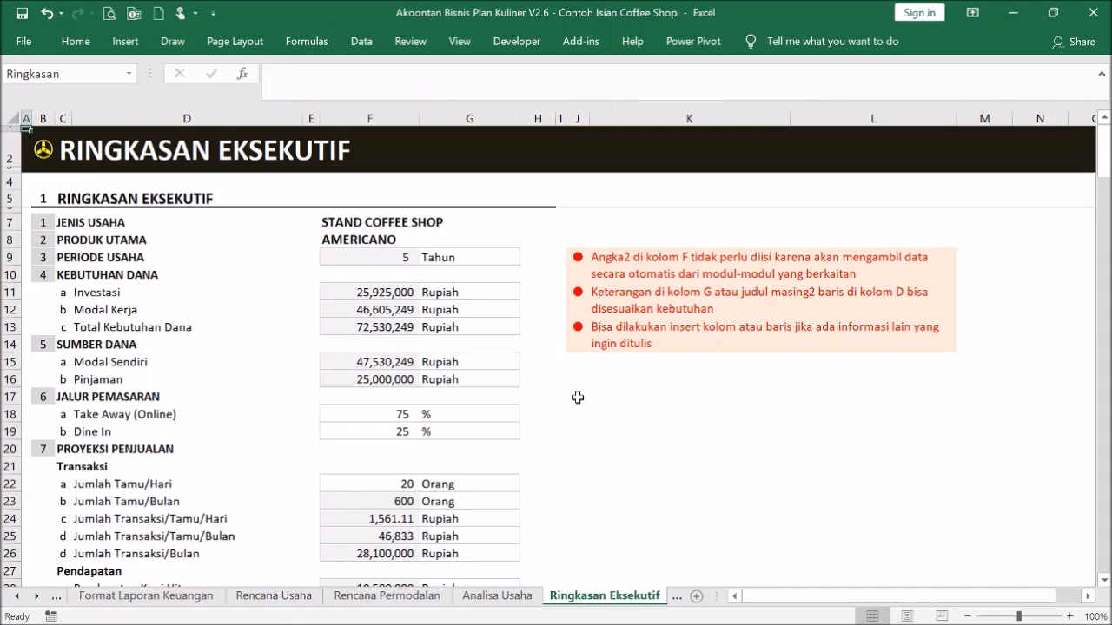
pyautogui.scroll(-13, 524, 401)
pyautogui.scroll(-2, 524, 402)
pyautogui.moveTo(543, 372); pyautogui.dragTo(536, 458)
pyautogui.click(541, 444)
pyautogui.scroll(15, 582, 424)
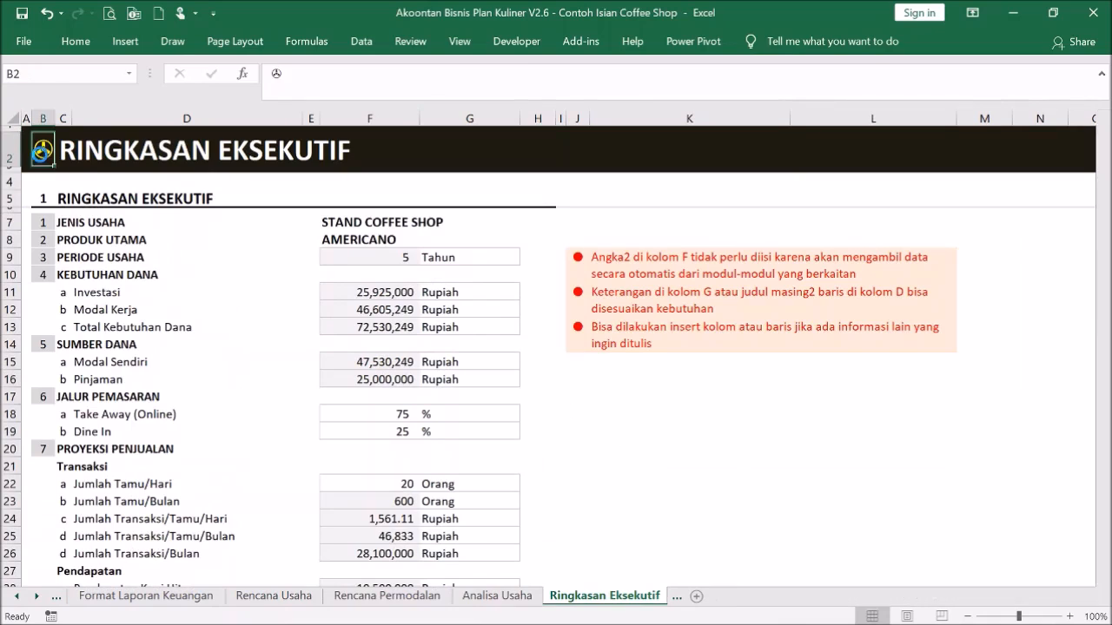
pyautogui.click(90, 147)
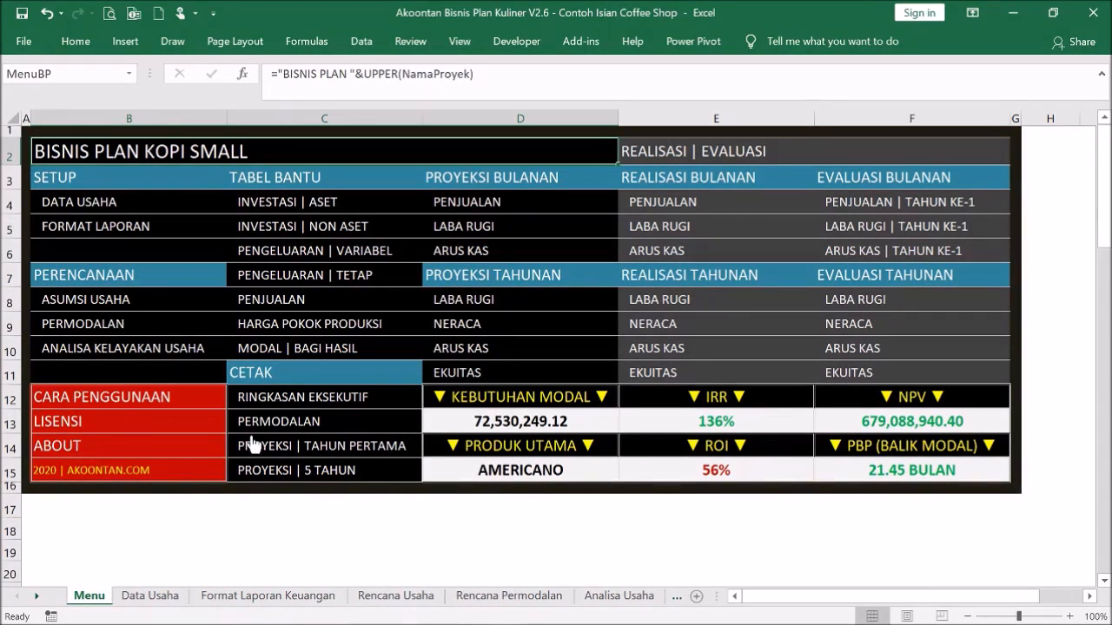
# Reopen the Analisa Kelayakan Usaha sheet, recheck the ROI, B/C Ratio and Payback Period rows against their Kriteria, and return to the main menu
pyautogui.click(145, 348)
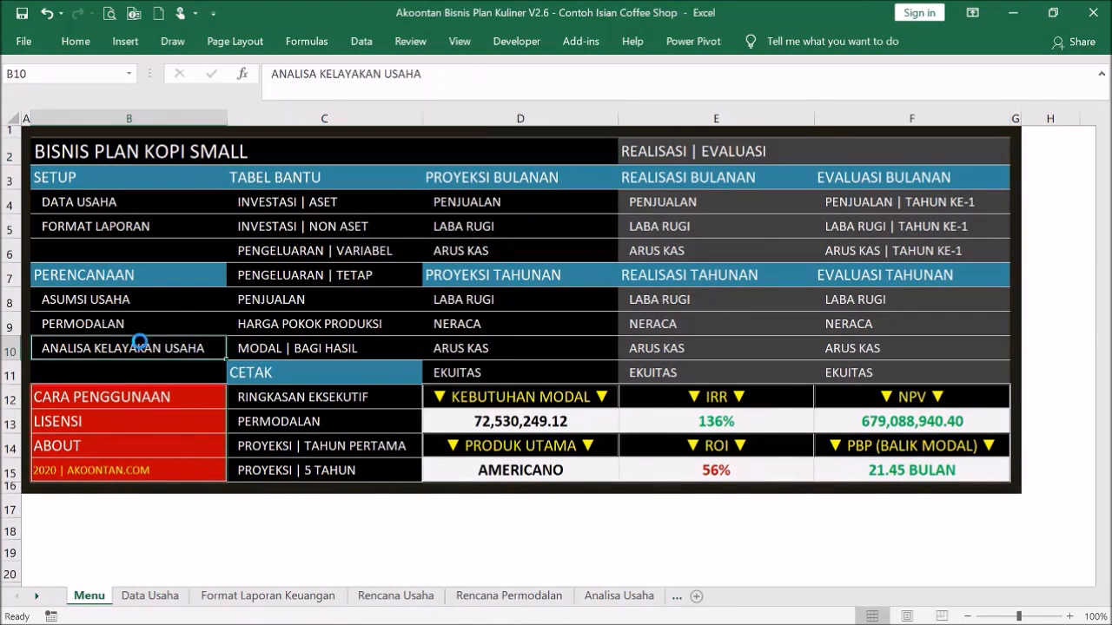
pyautogui.scroll(-2, 631, 478)
pyautogui.scroll(-6, 631, 479)
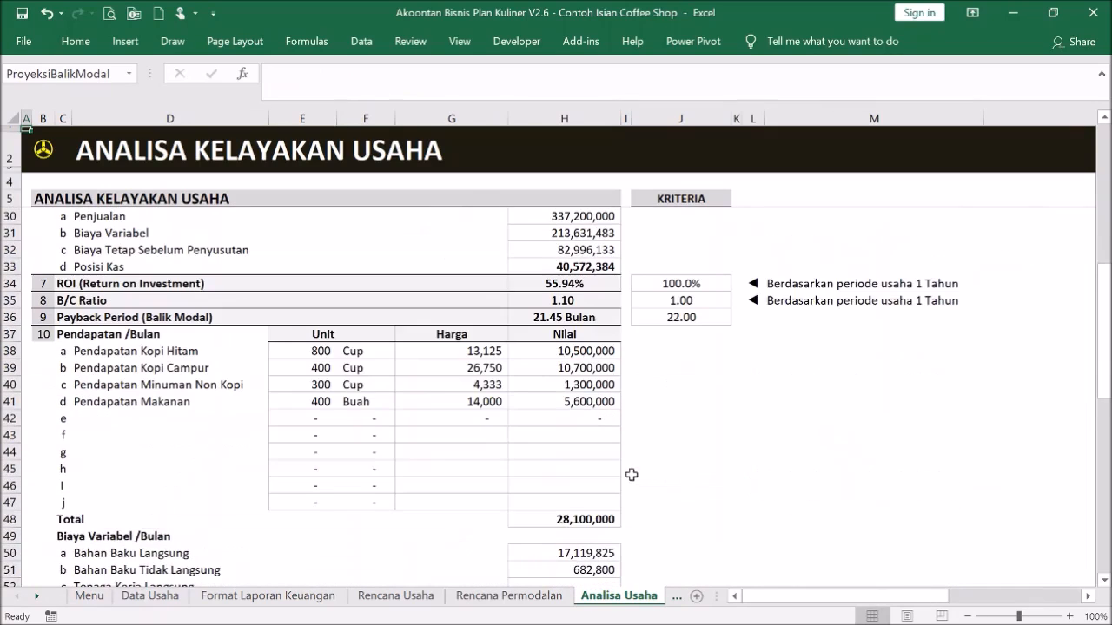
pyautogui.scroll(8, 633, 472)
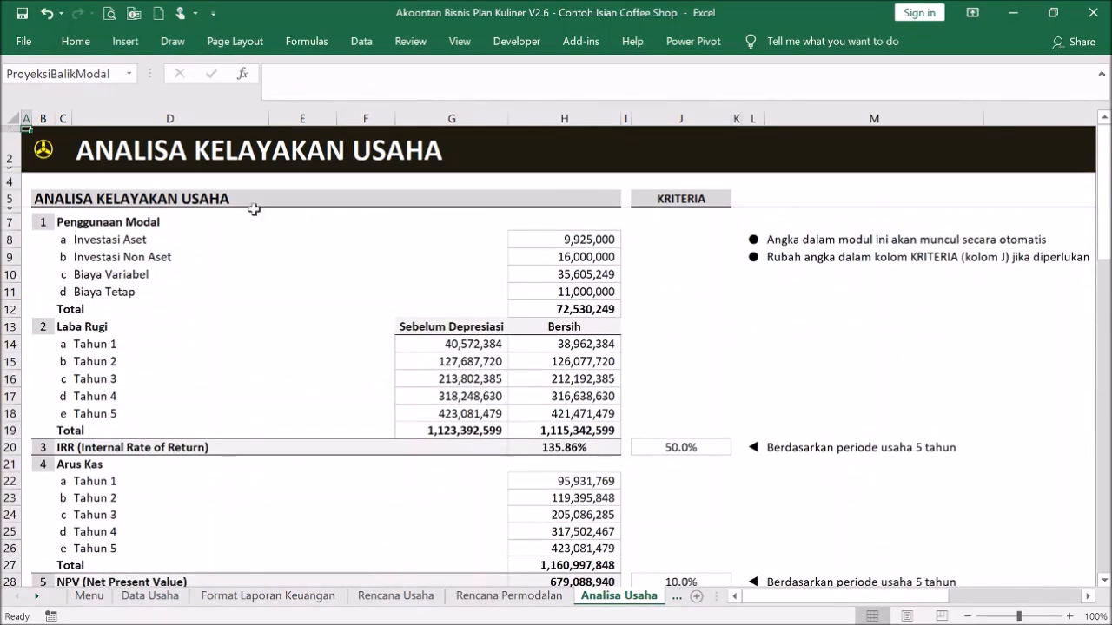
pyautogui.click(46, 161)
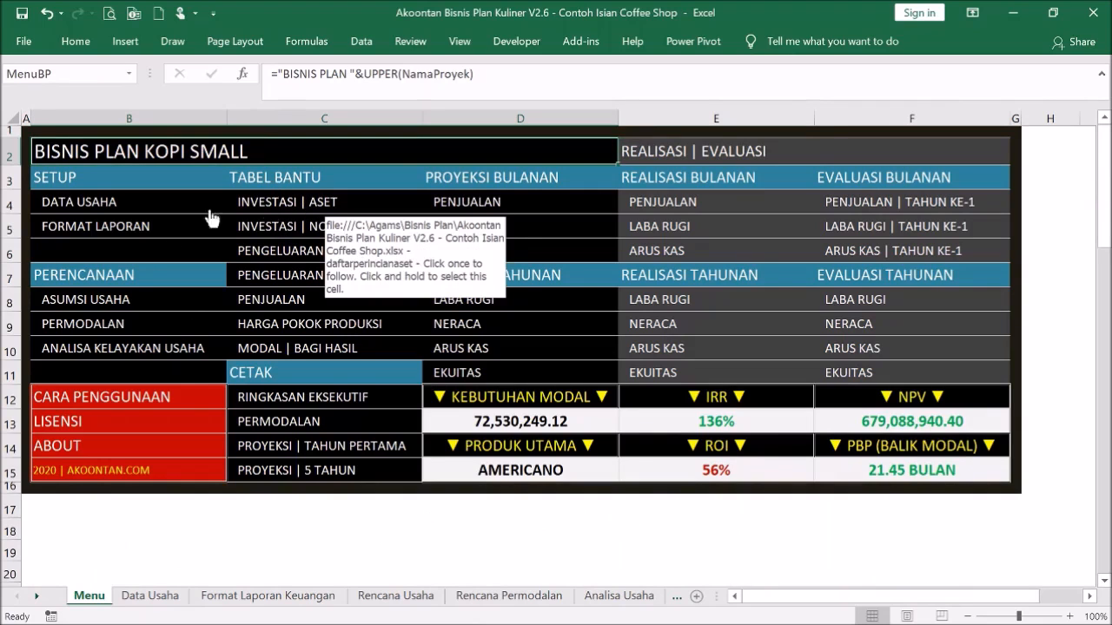
# Review the Penjualan, Biaya Variabel and Investasi tables under Asumsi Usaha, and return to the main menu to inspect the PBP (Balik Modal) result
pyautogui.click(116, 301)
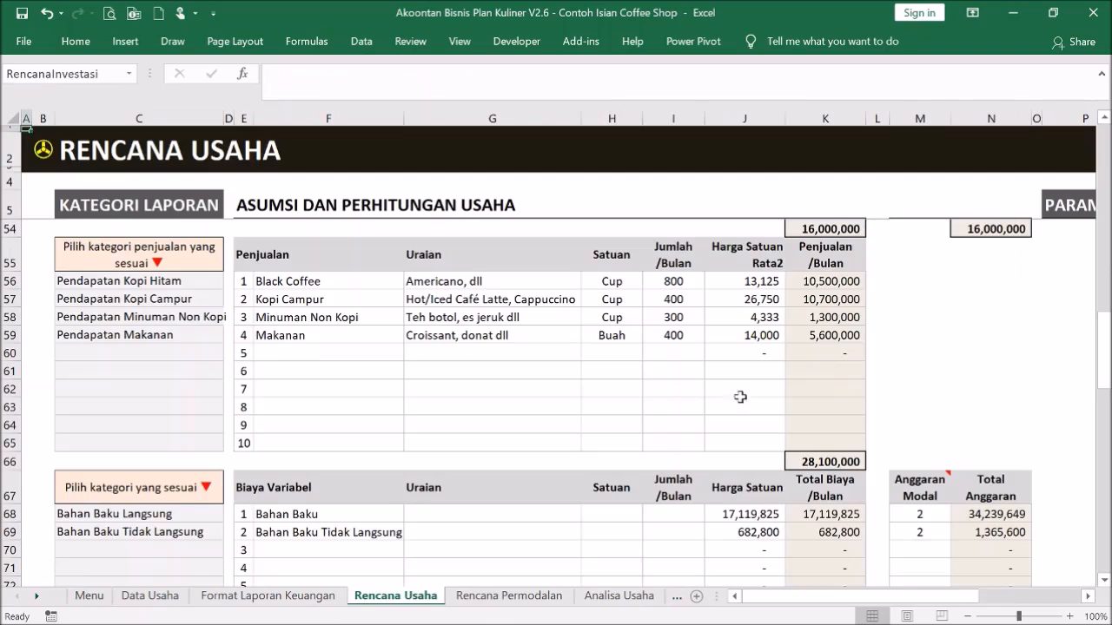
pyautogui.click(343, 347)
pyautogui.scroll(-1, 564, 372)
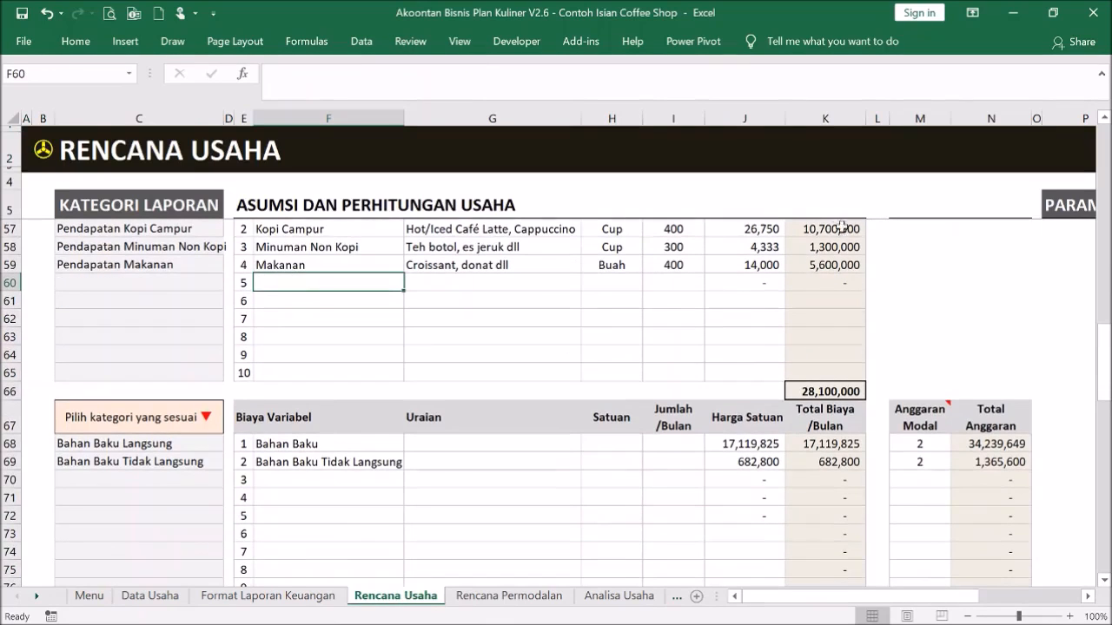
pyautogui.scroll(5, 652, 417)
pyautogui.scroll(12, 672, 414)
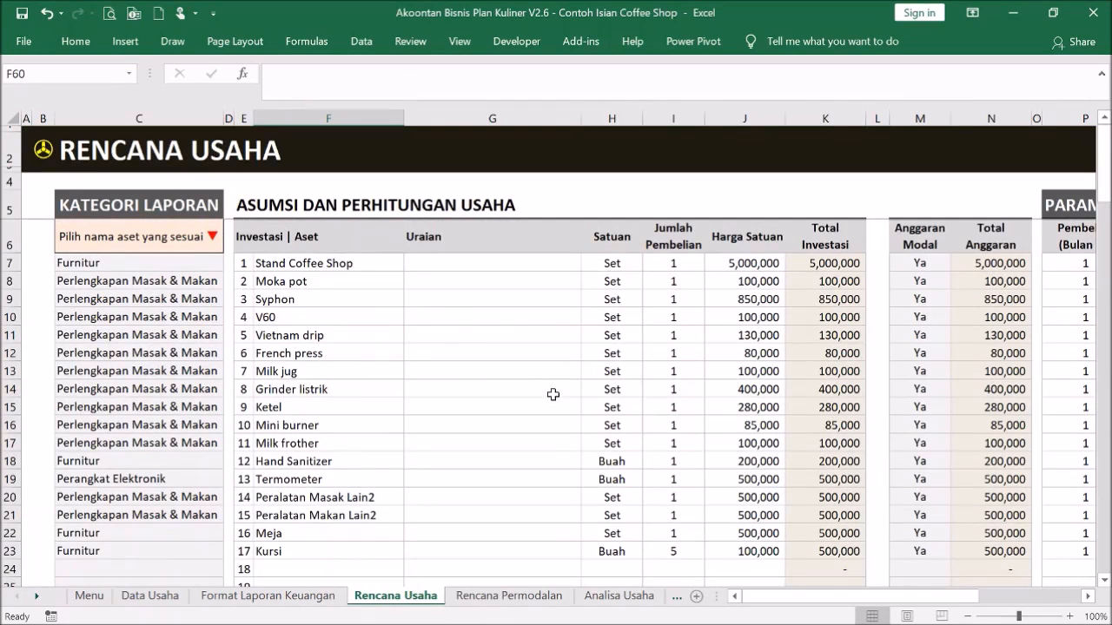
pyautogui.click(42, 149)
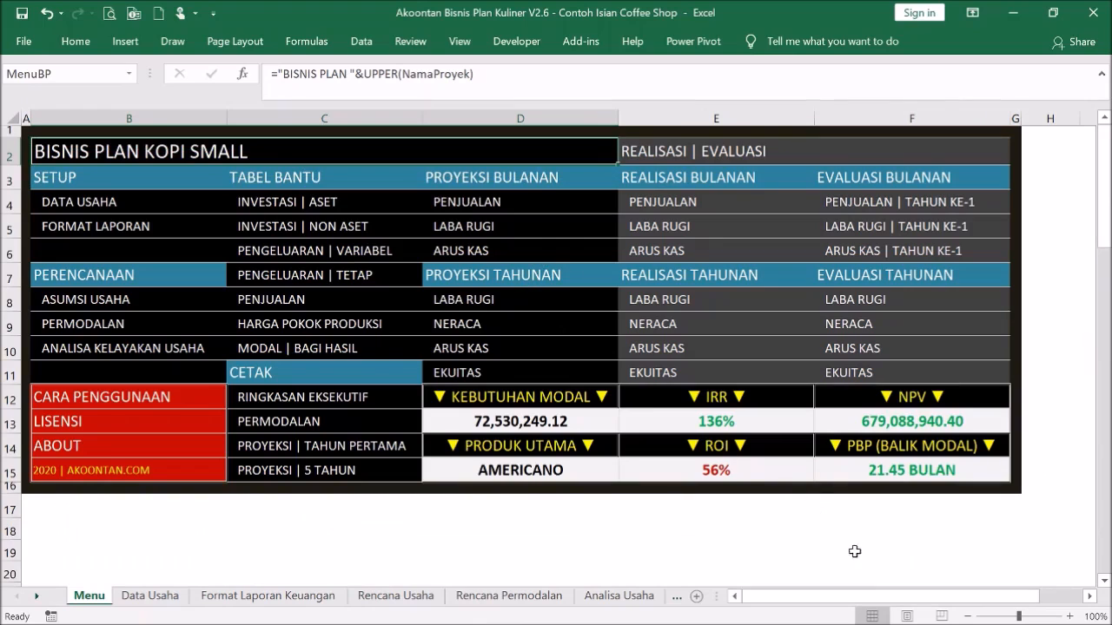
pyautogui.click(899, 471)
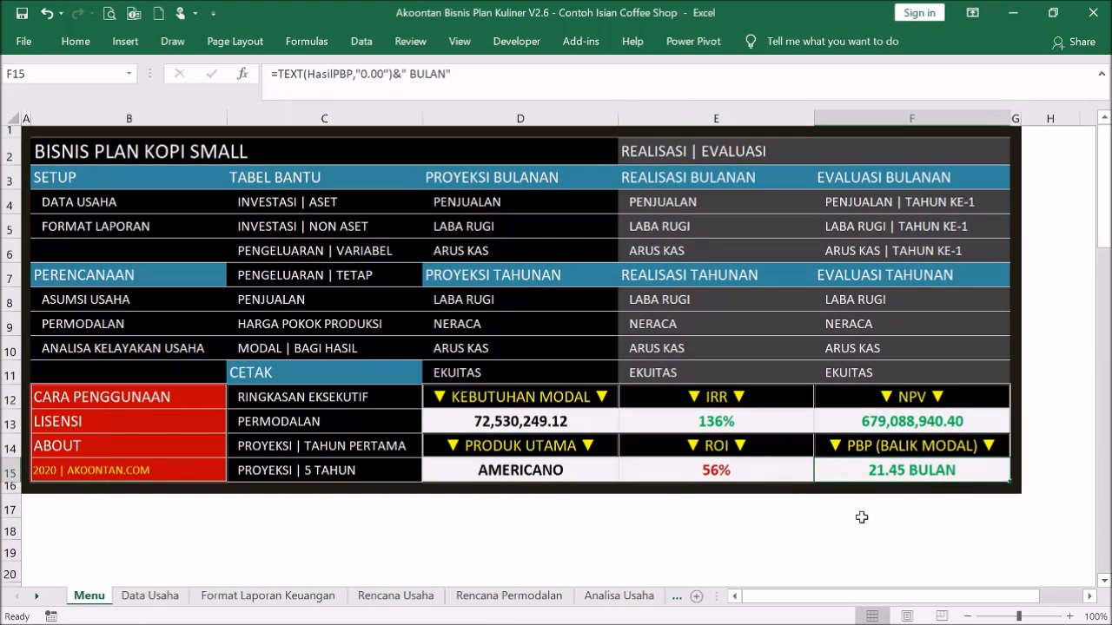